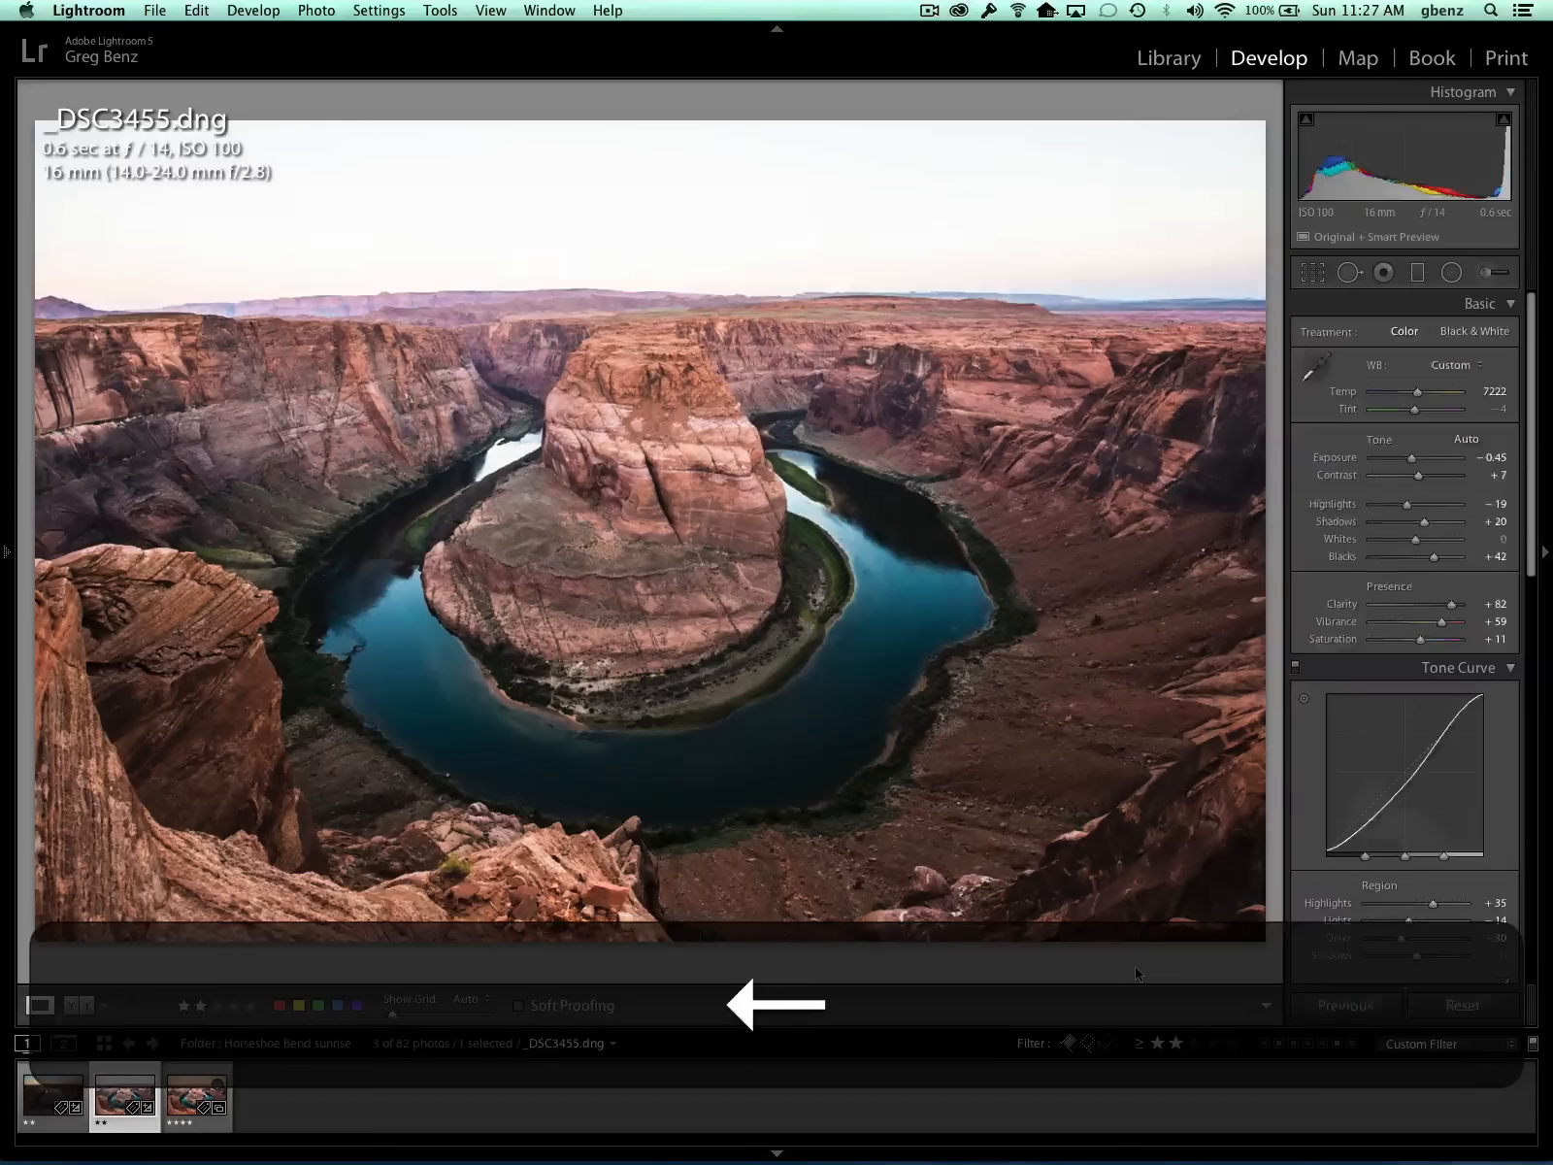
Compare the before and after versions of _DSC3455.dng and _DSC3454.dng and examine their Develop settings.
key(backslash)
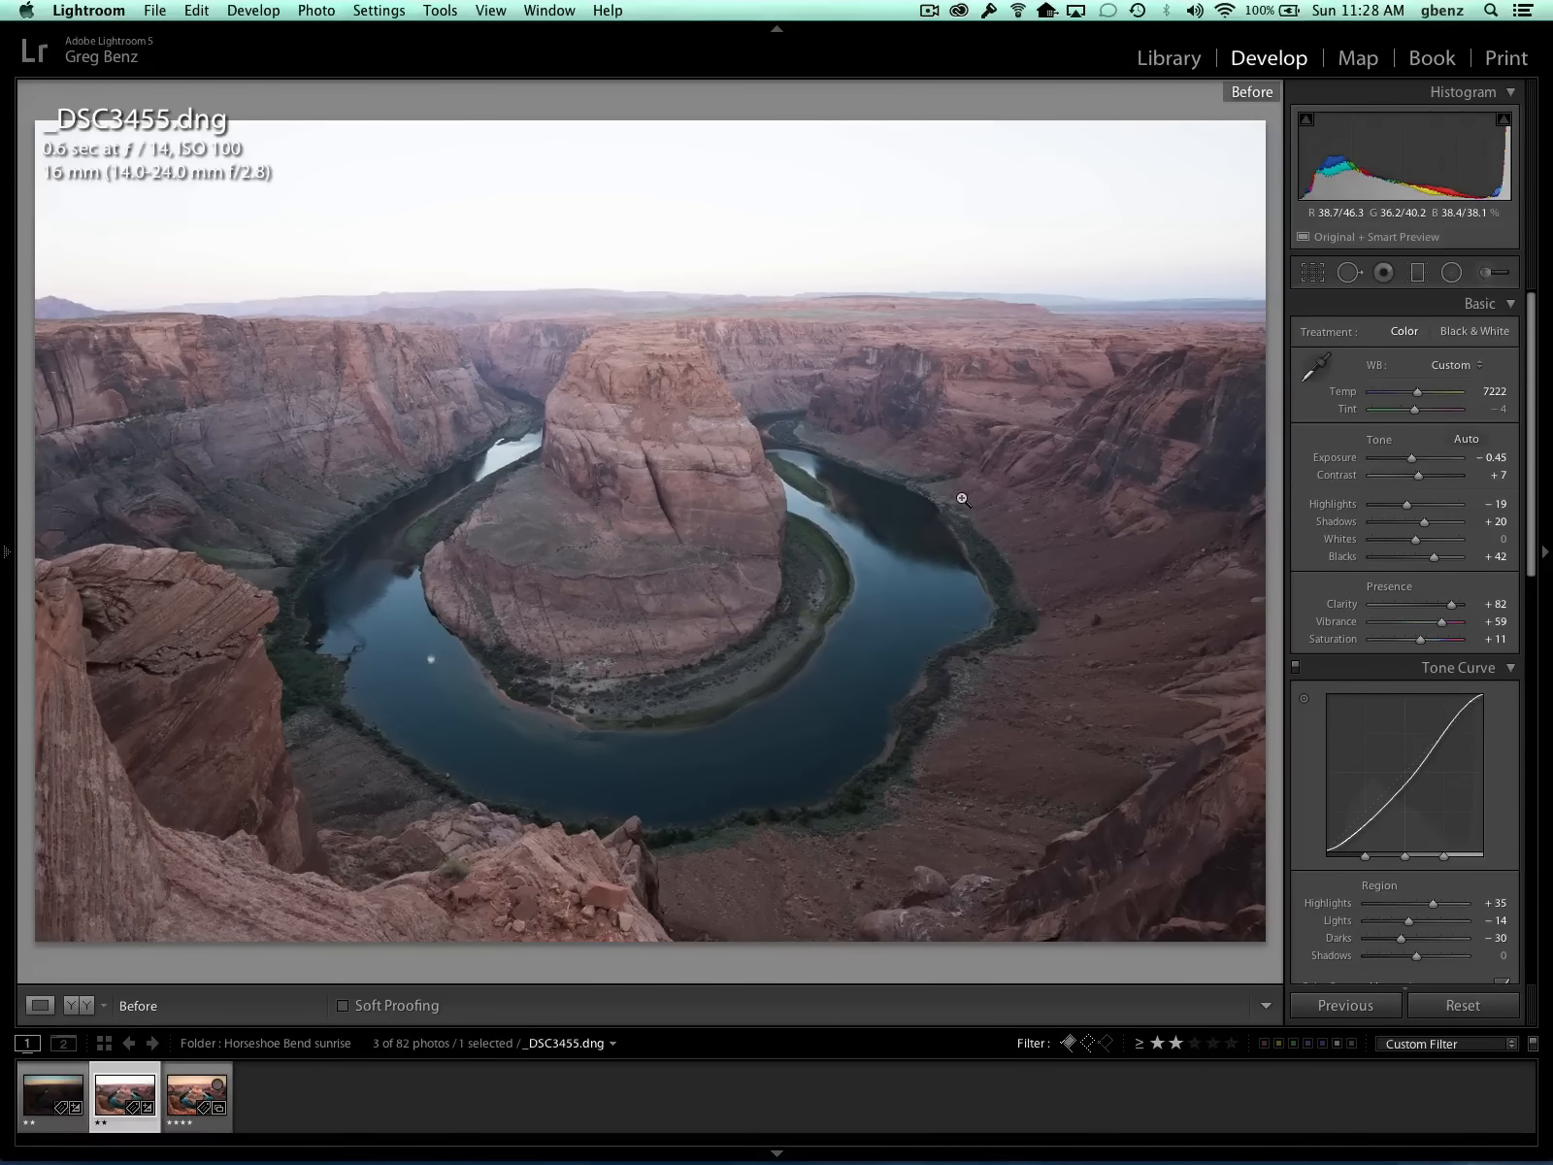
key(Left)
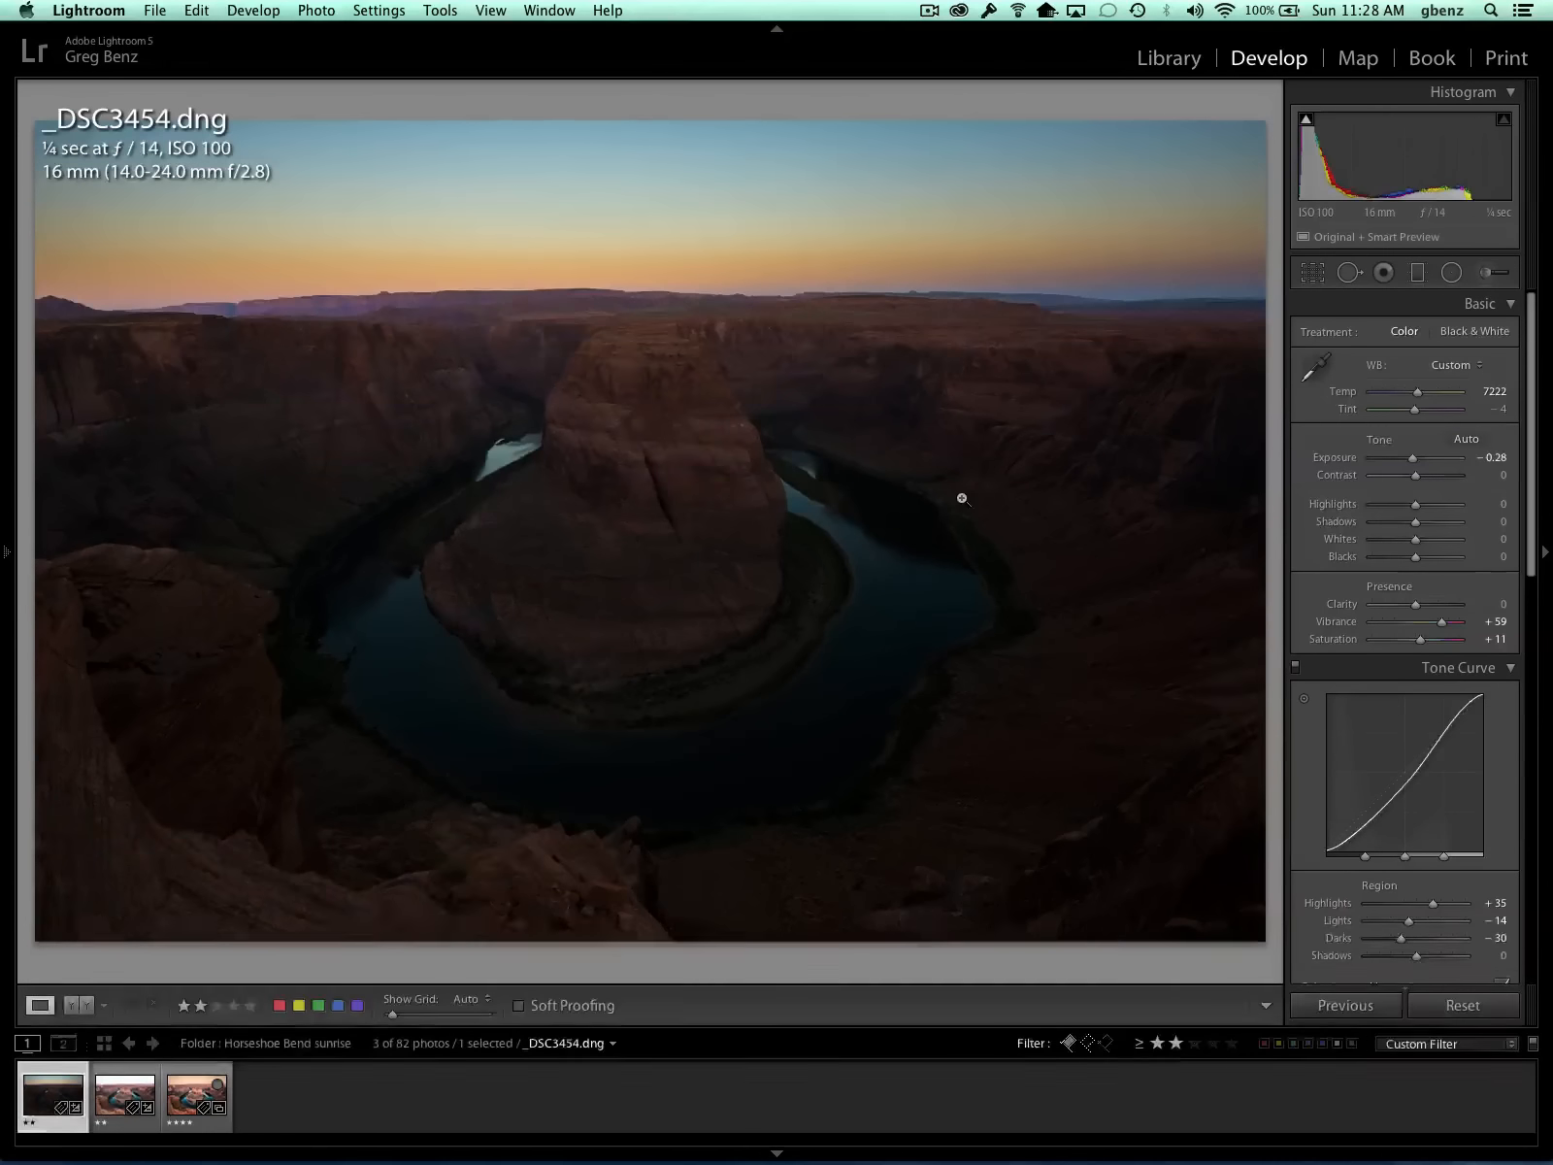
key(Right)
key(backslash)
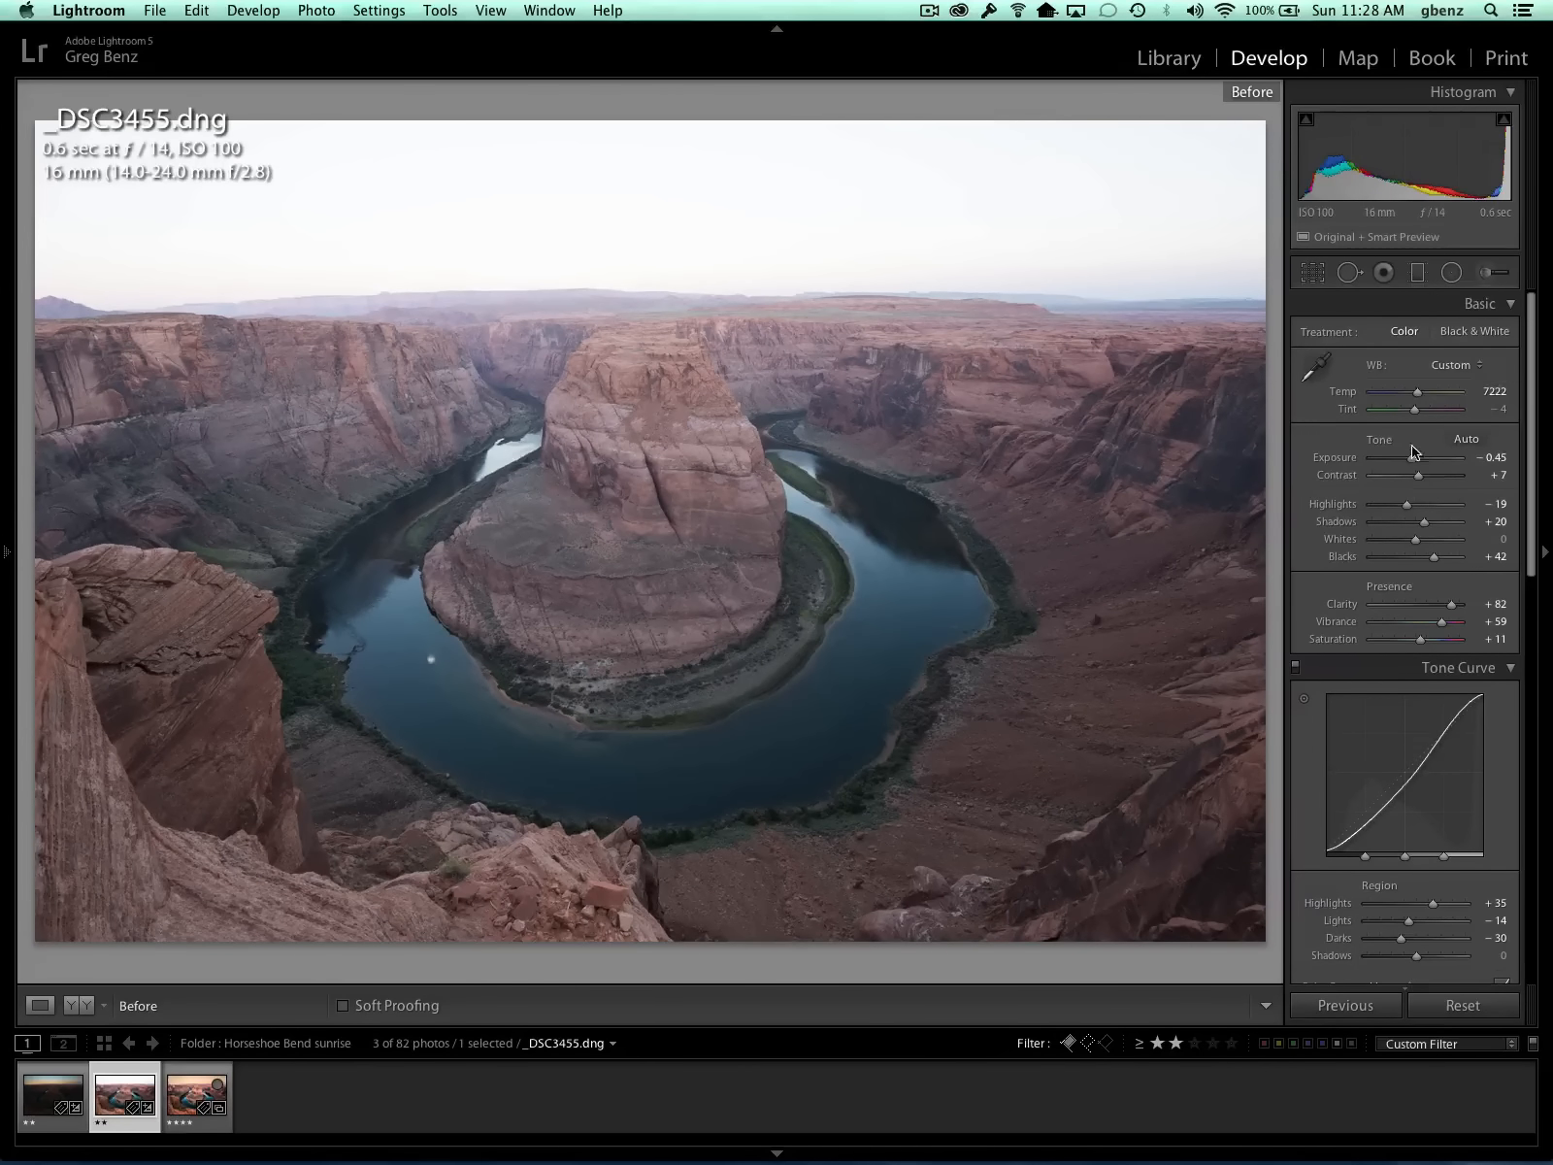
drag(1532, 514, 1535, 777)
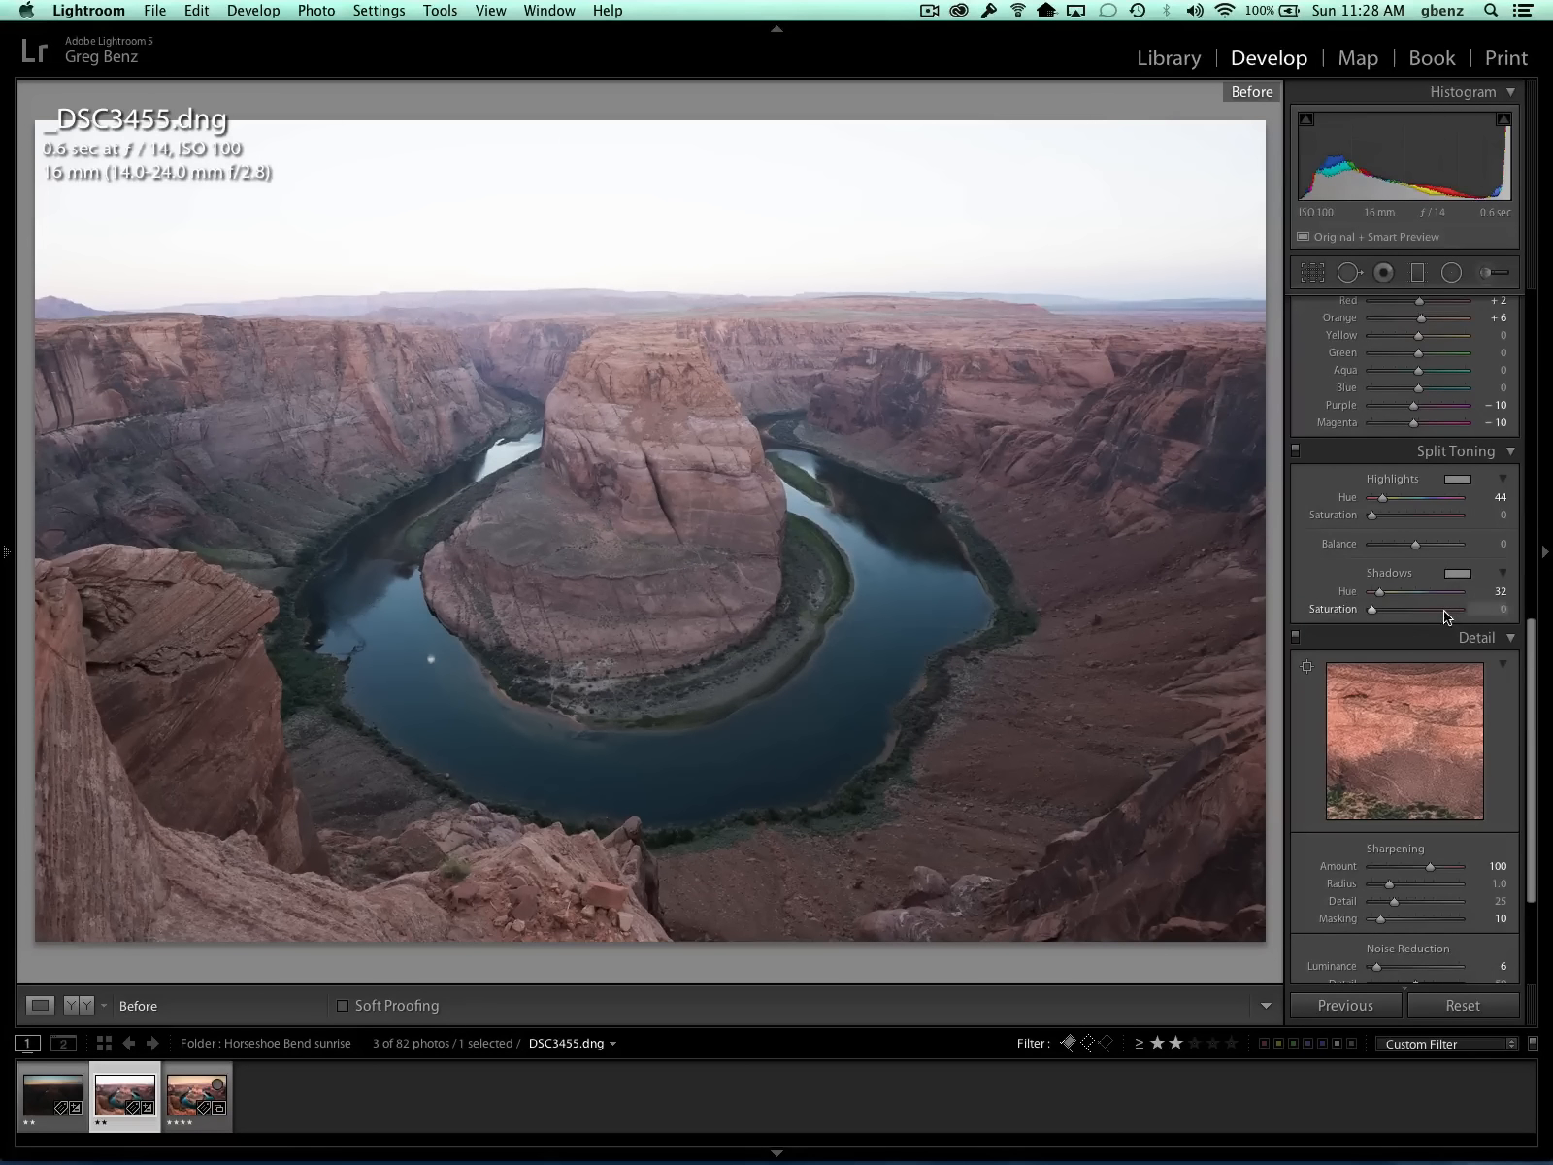
drag(1532, 723, 1550, 396)
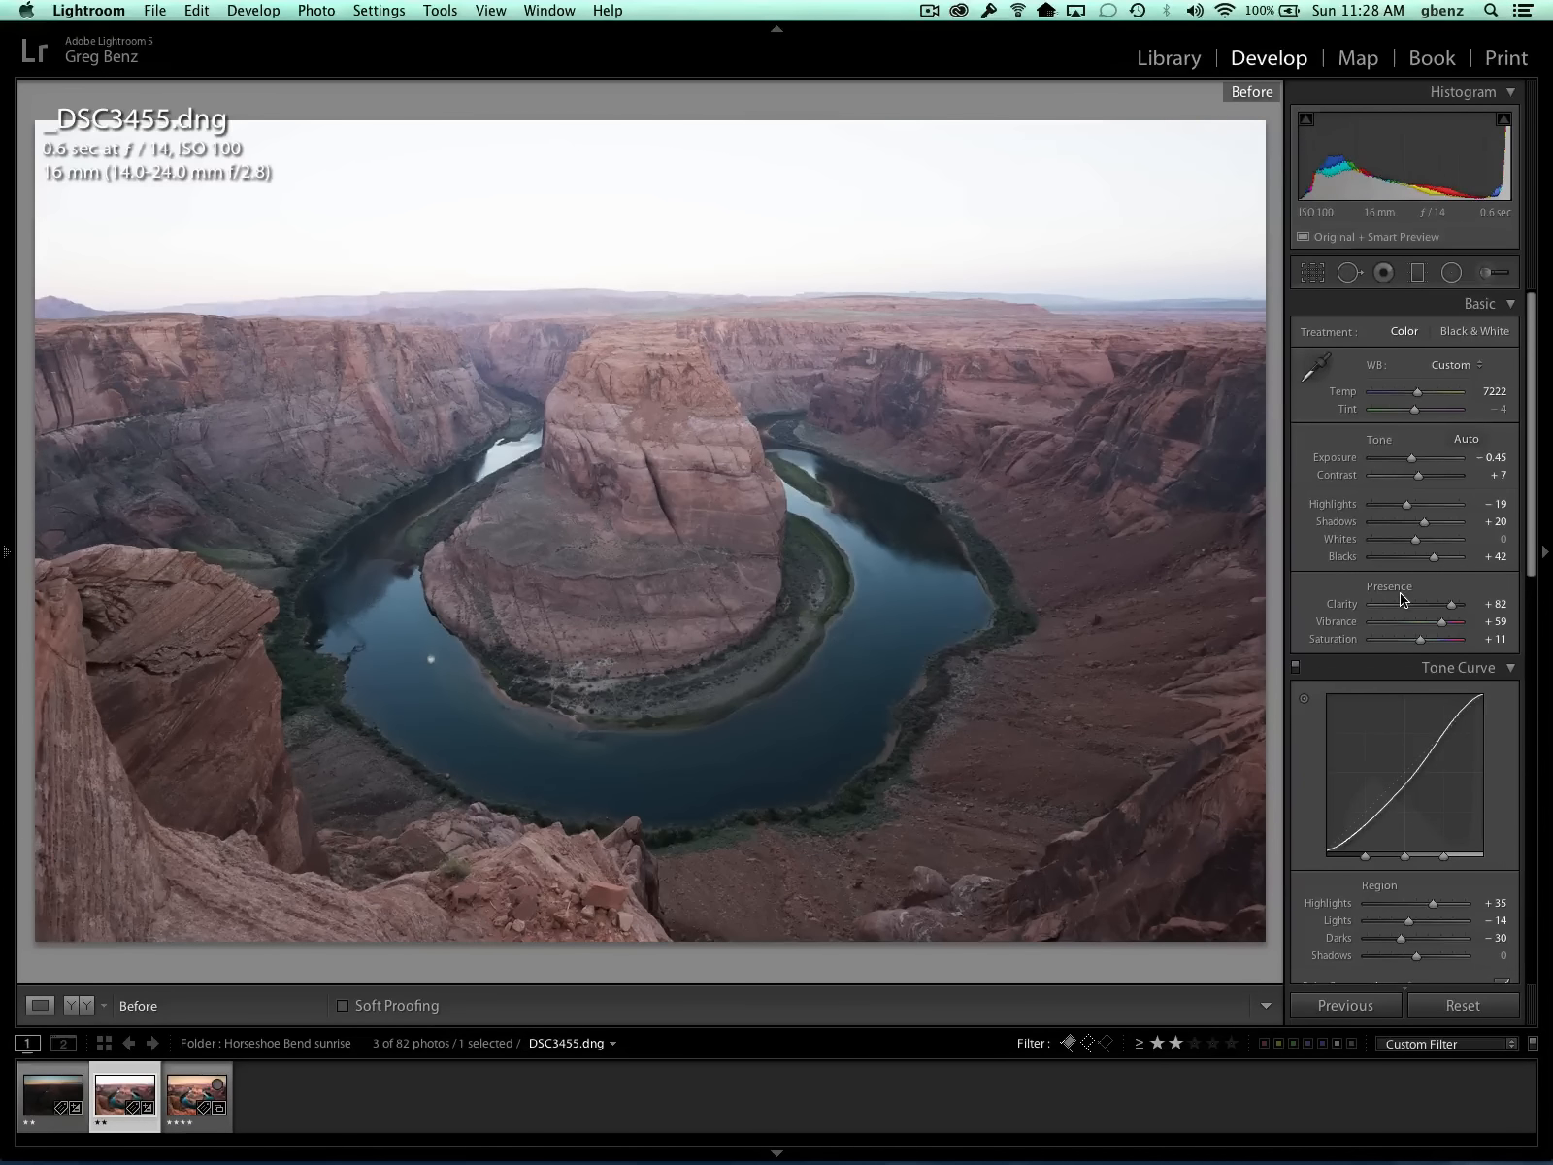
key(backslash)
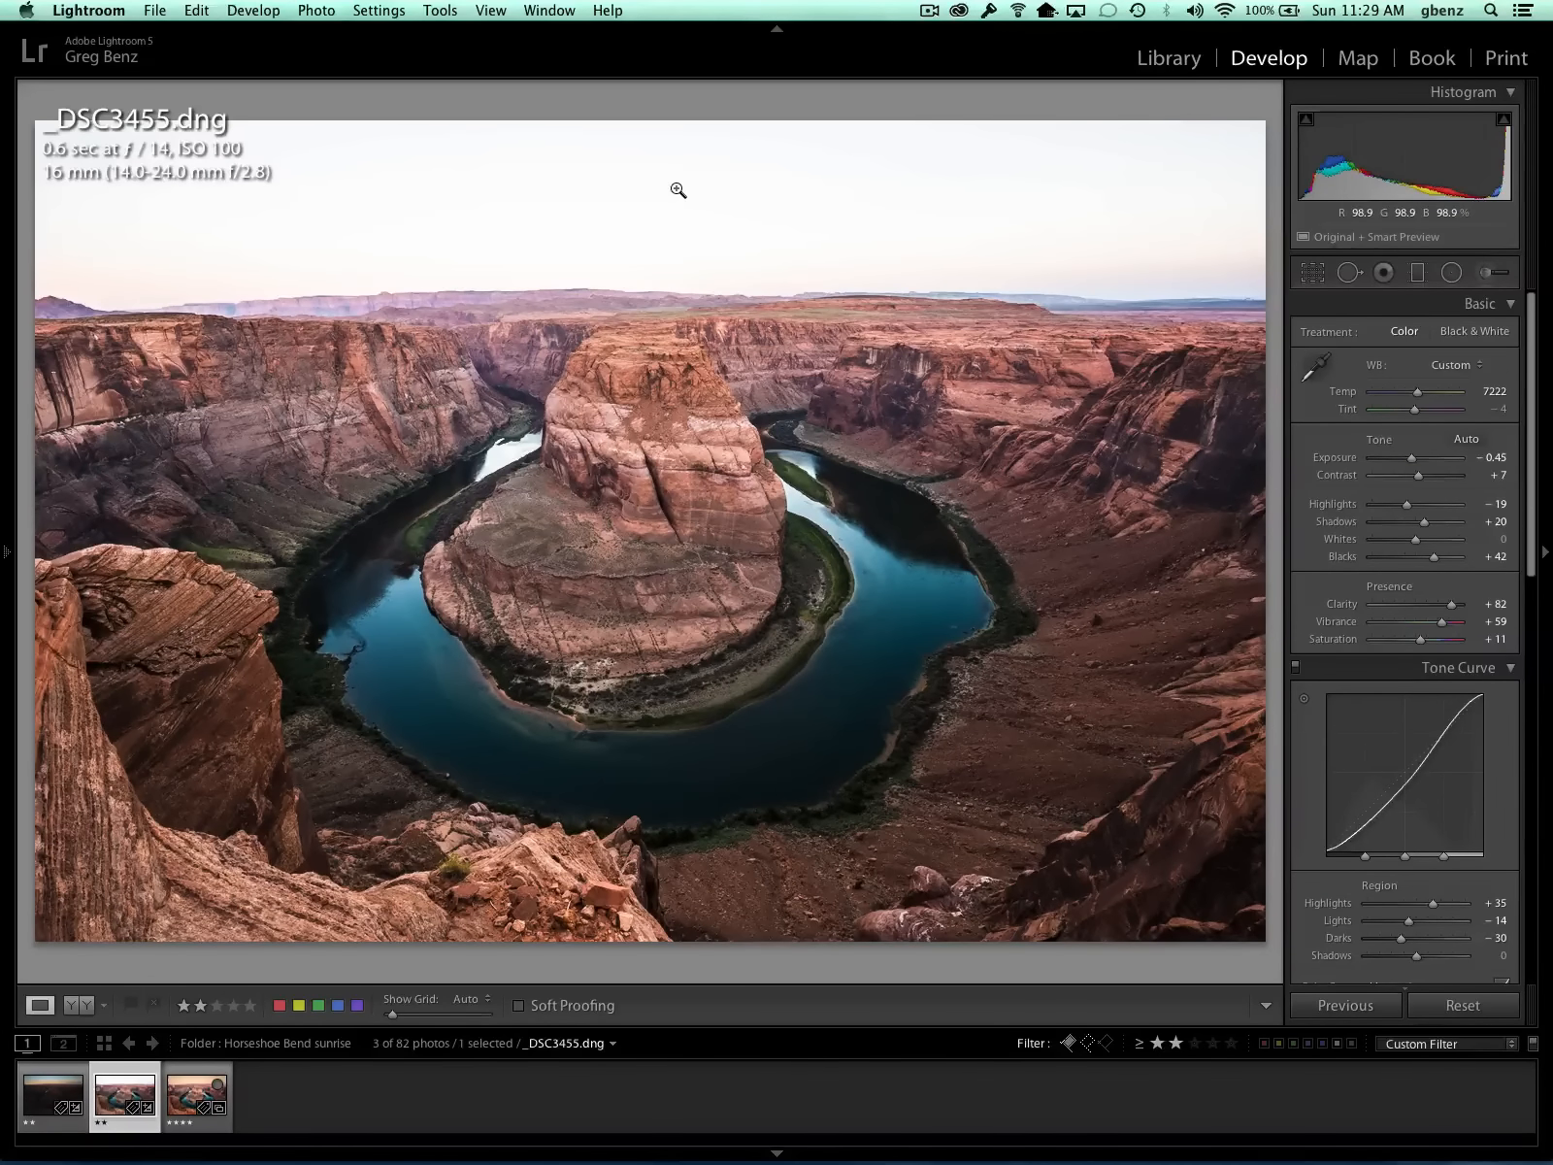
key(Left)
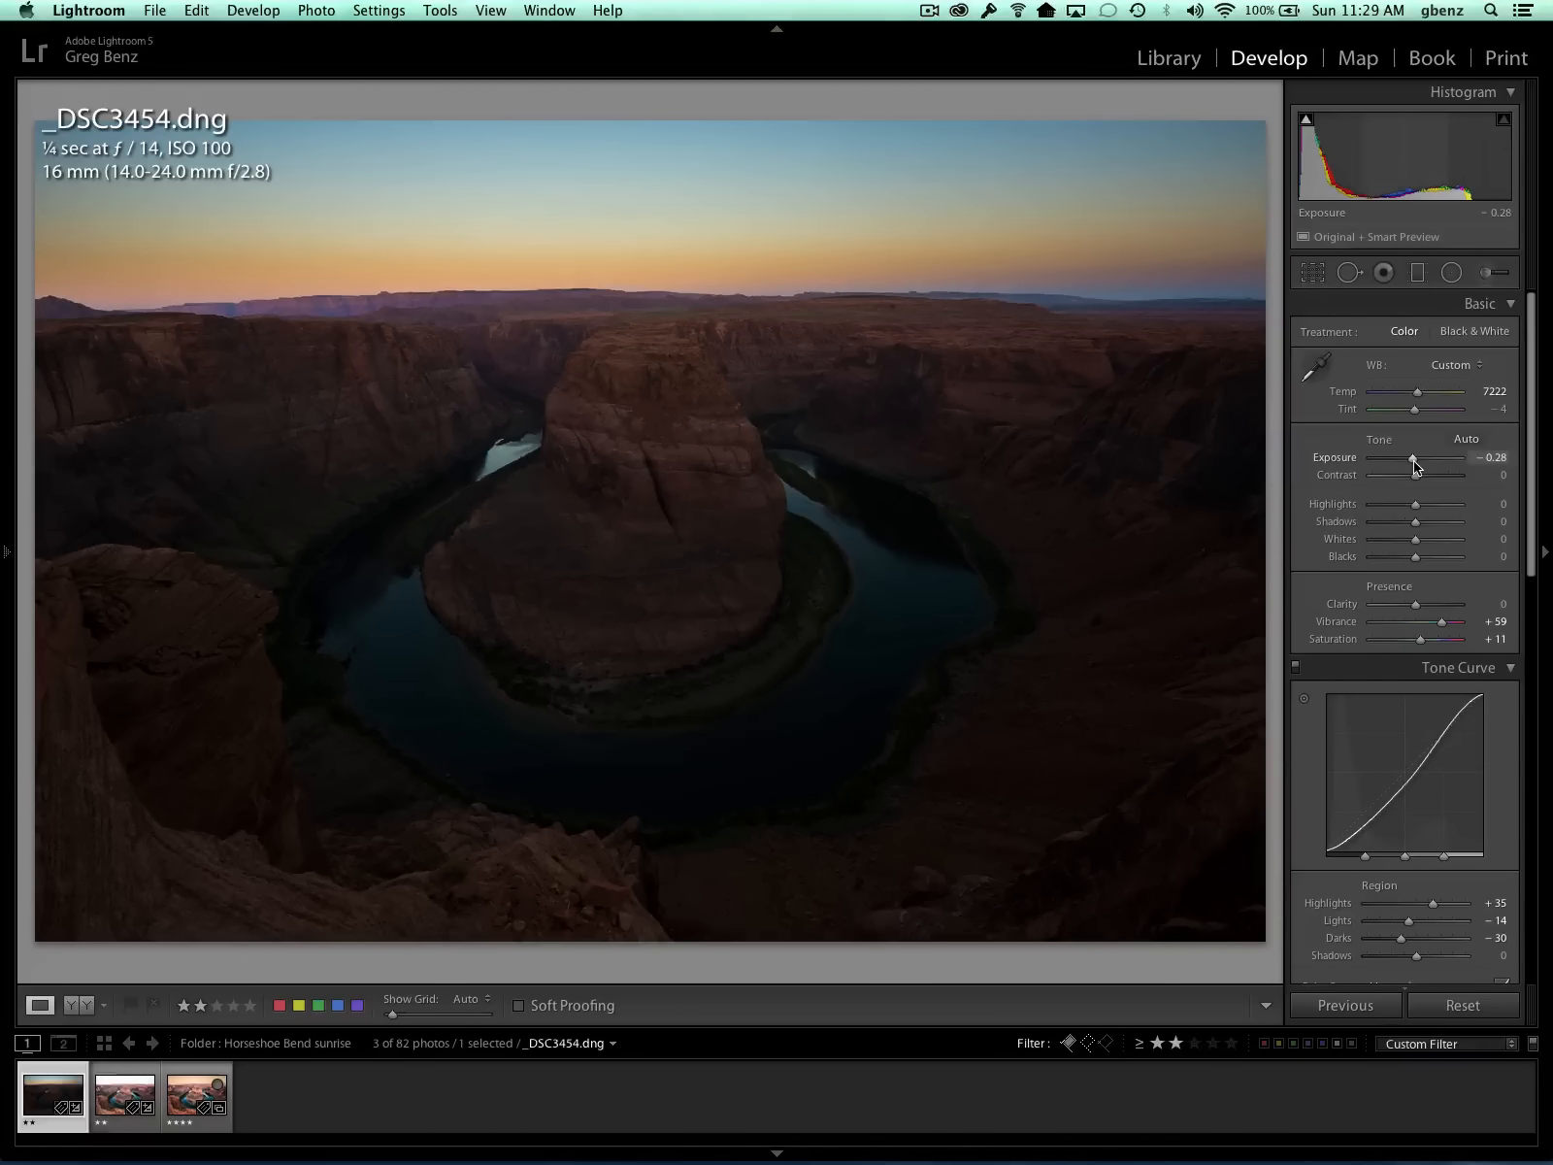
key(backslash)
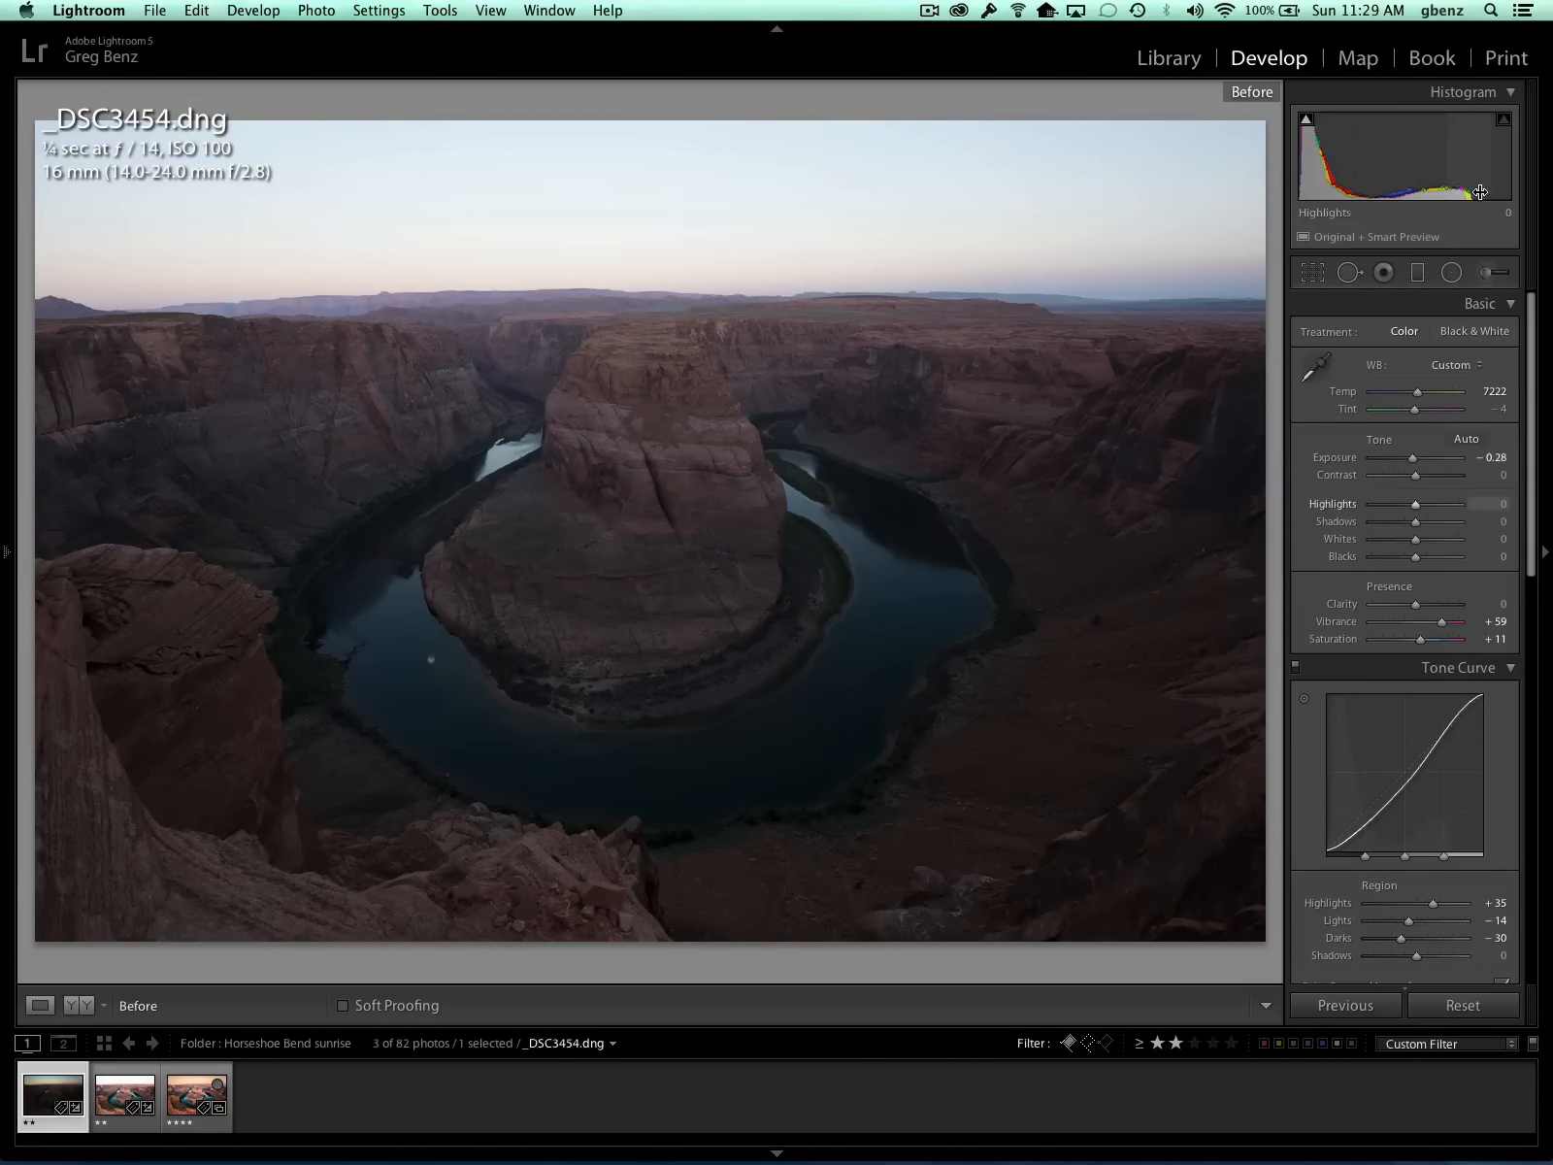
key(backslash)
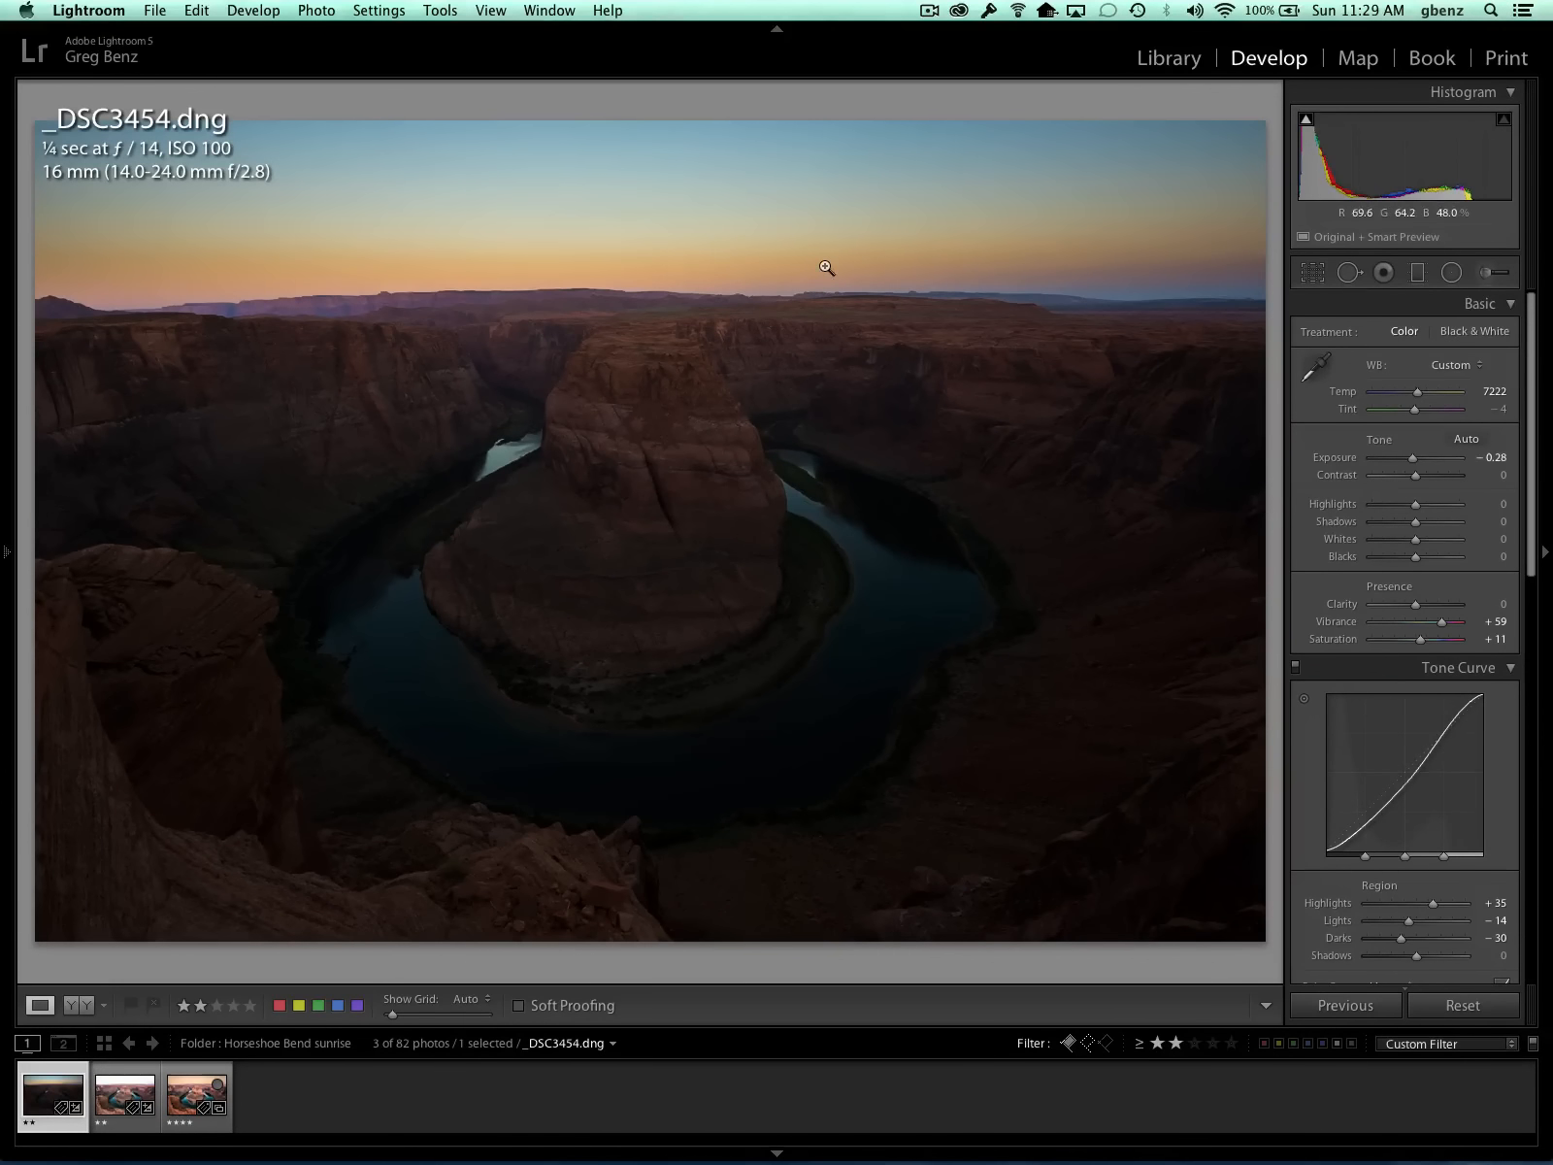
Switch to Photoshop and copy the entire _DSC3454.tif image into _DSC3455.tif as a new layer.
key(super+Tab)
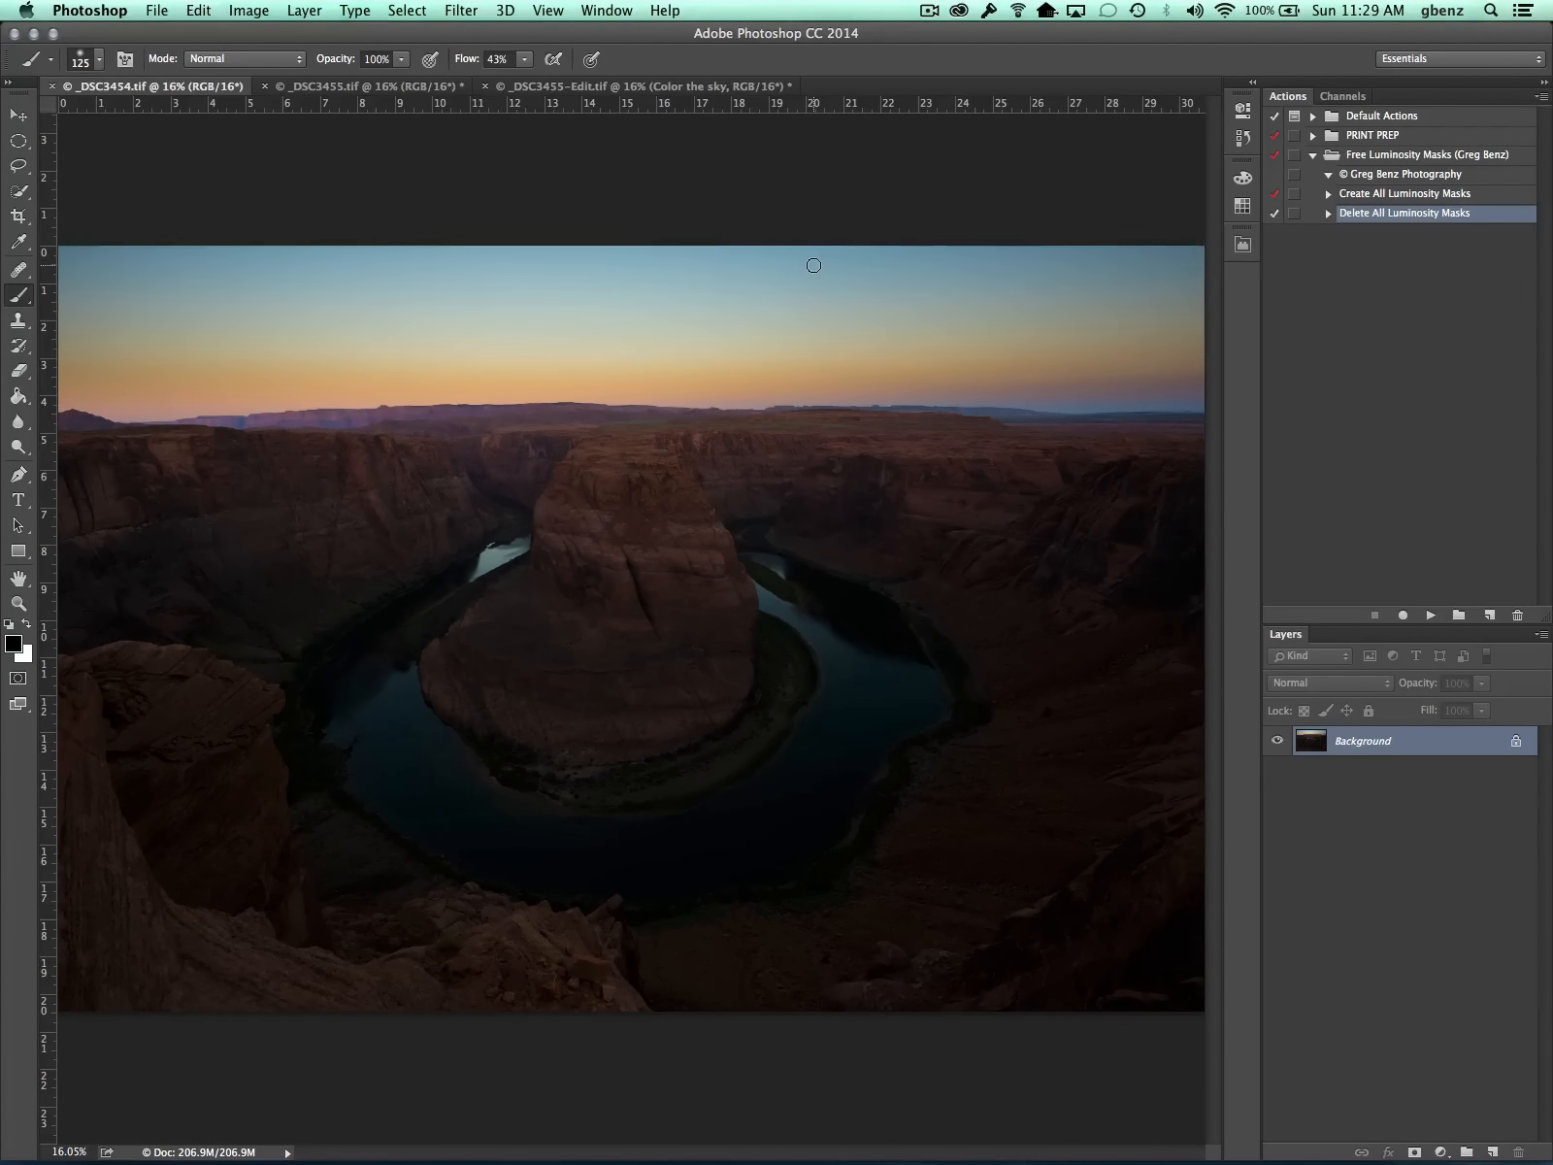
key(super+a)
key(super+c)
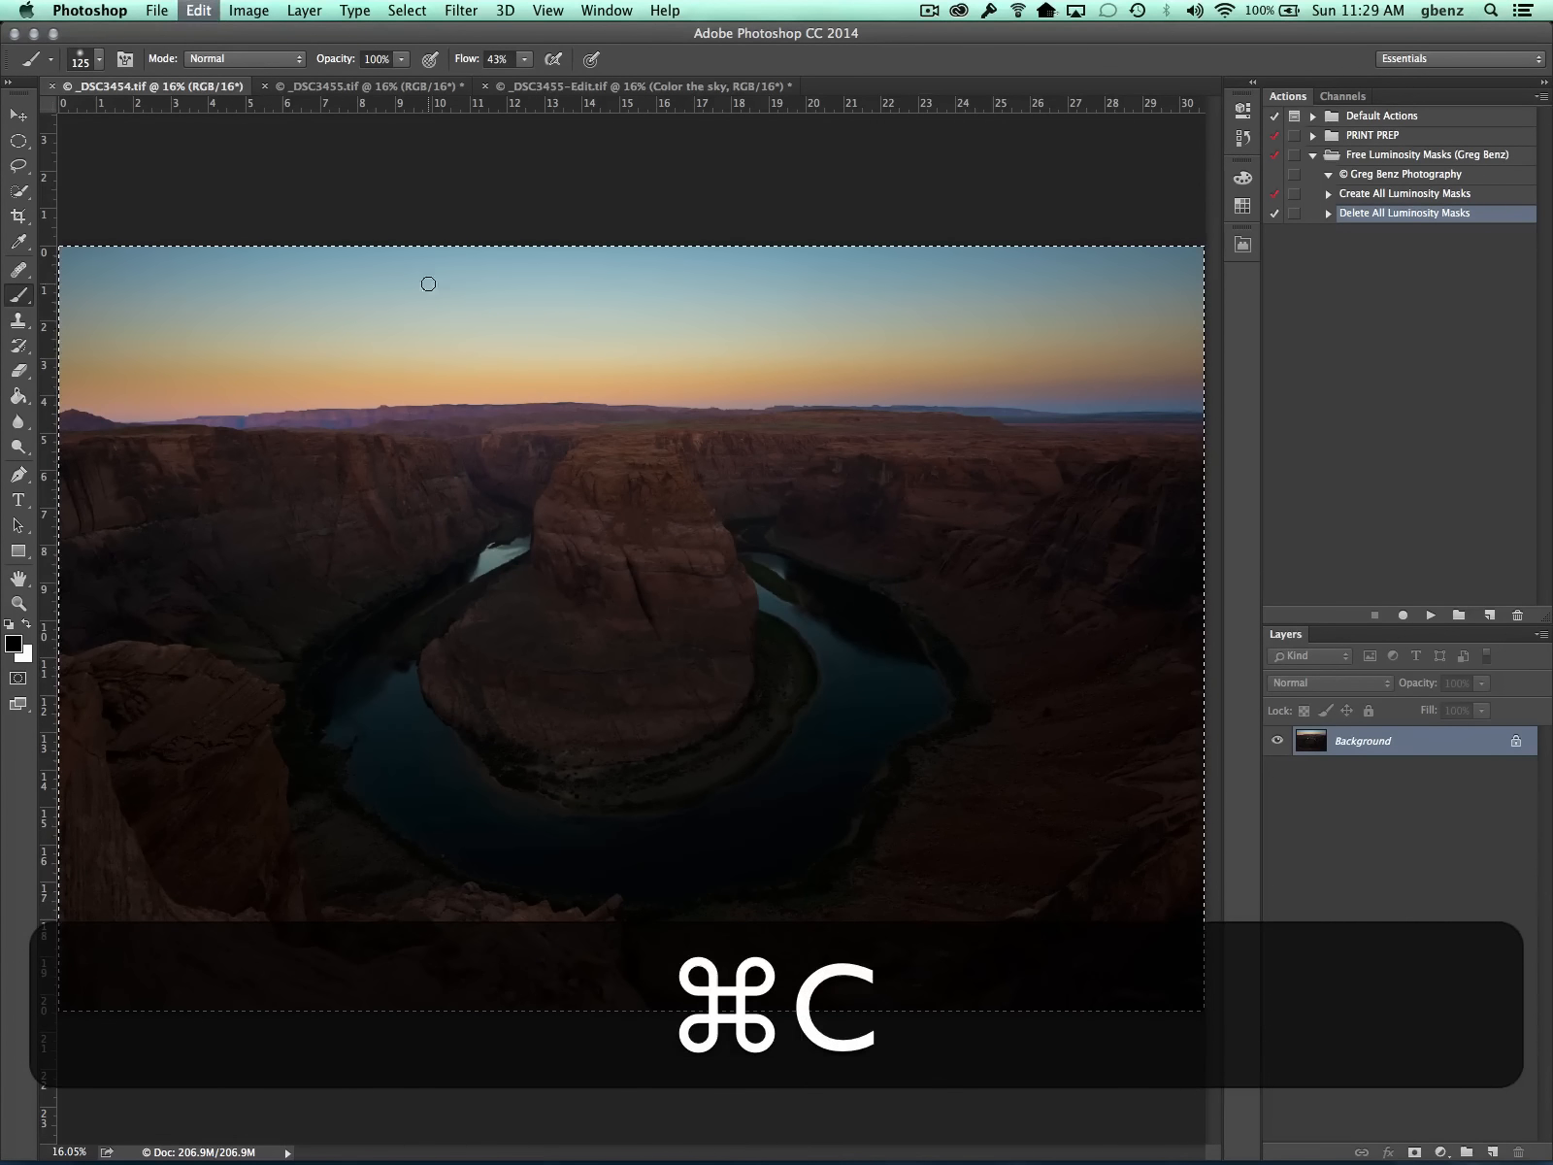
click(333, 87)
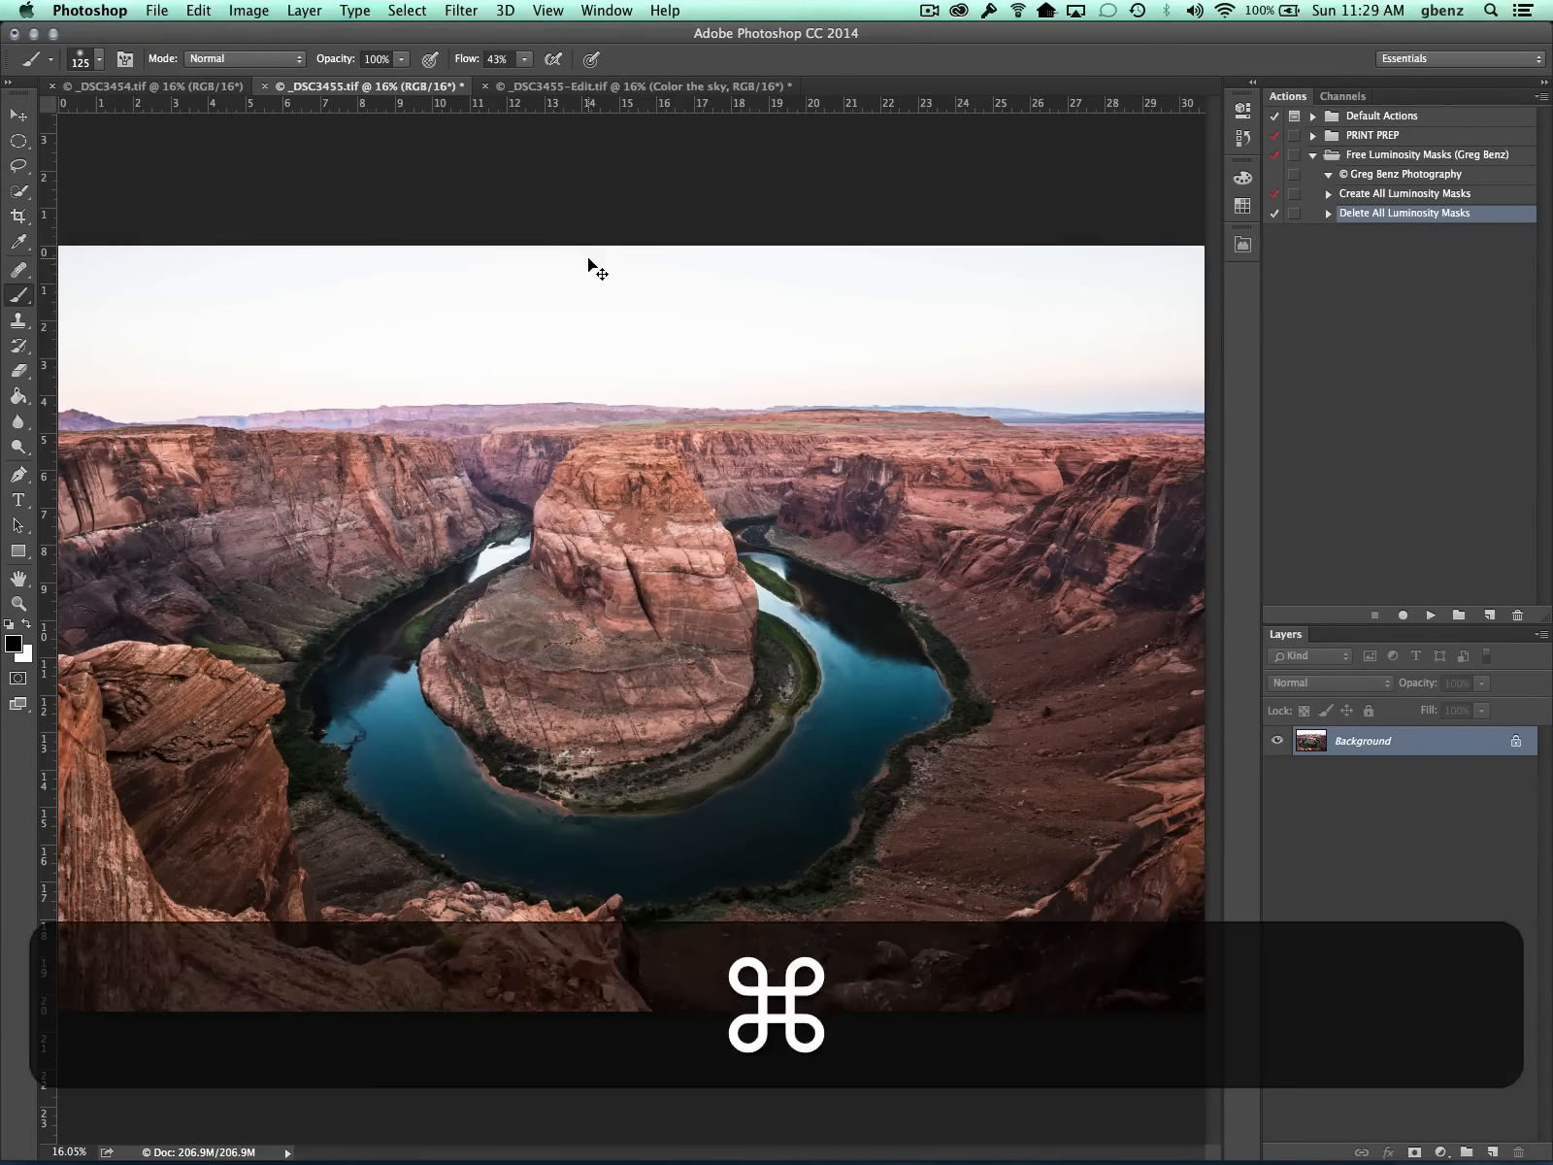
key(super+v)
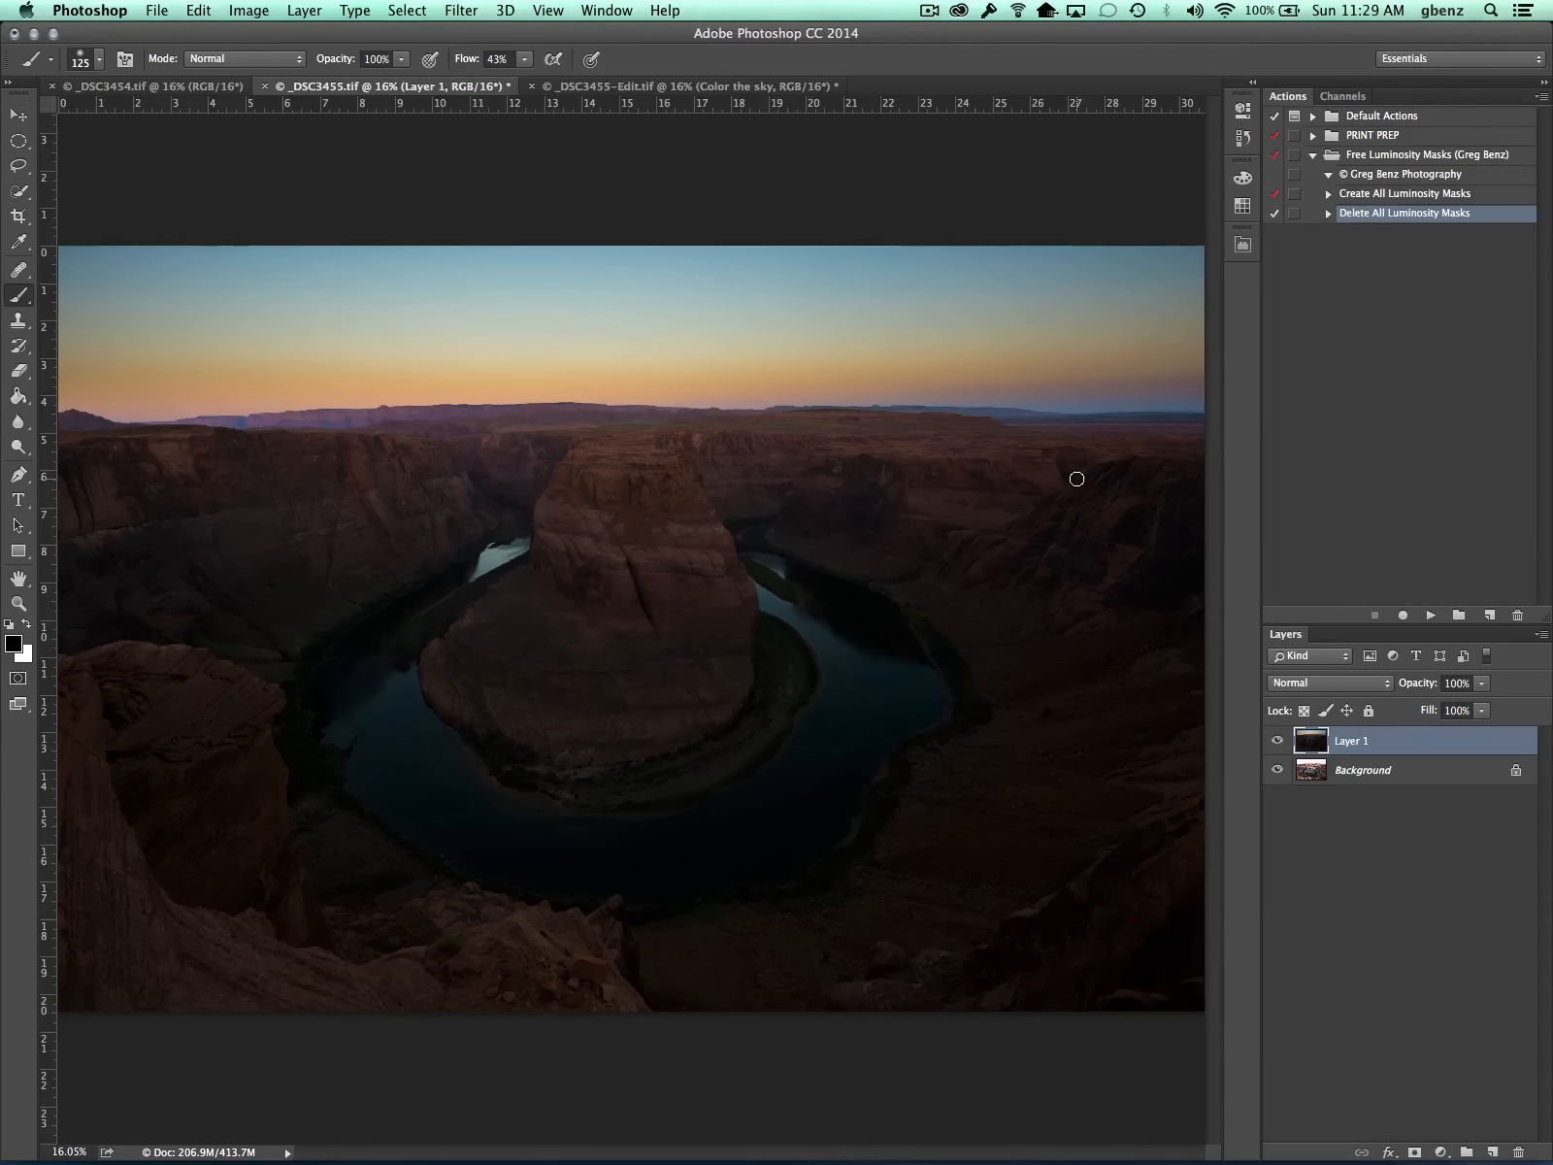
Hide the pasted dark layer and run the Create All Luminosity Masks action, bringing up the resulting channels.
click(1277, 742)
click(1277, 743)
click(1277, 743)
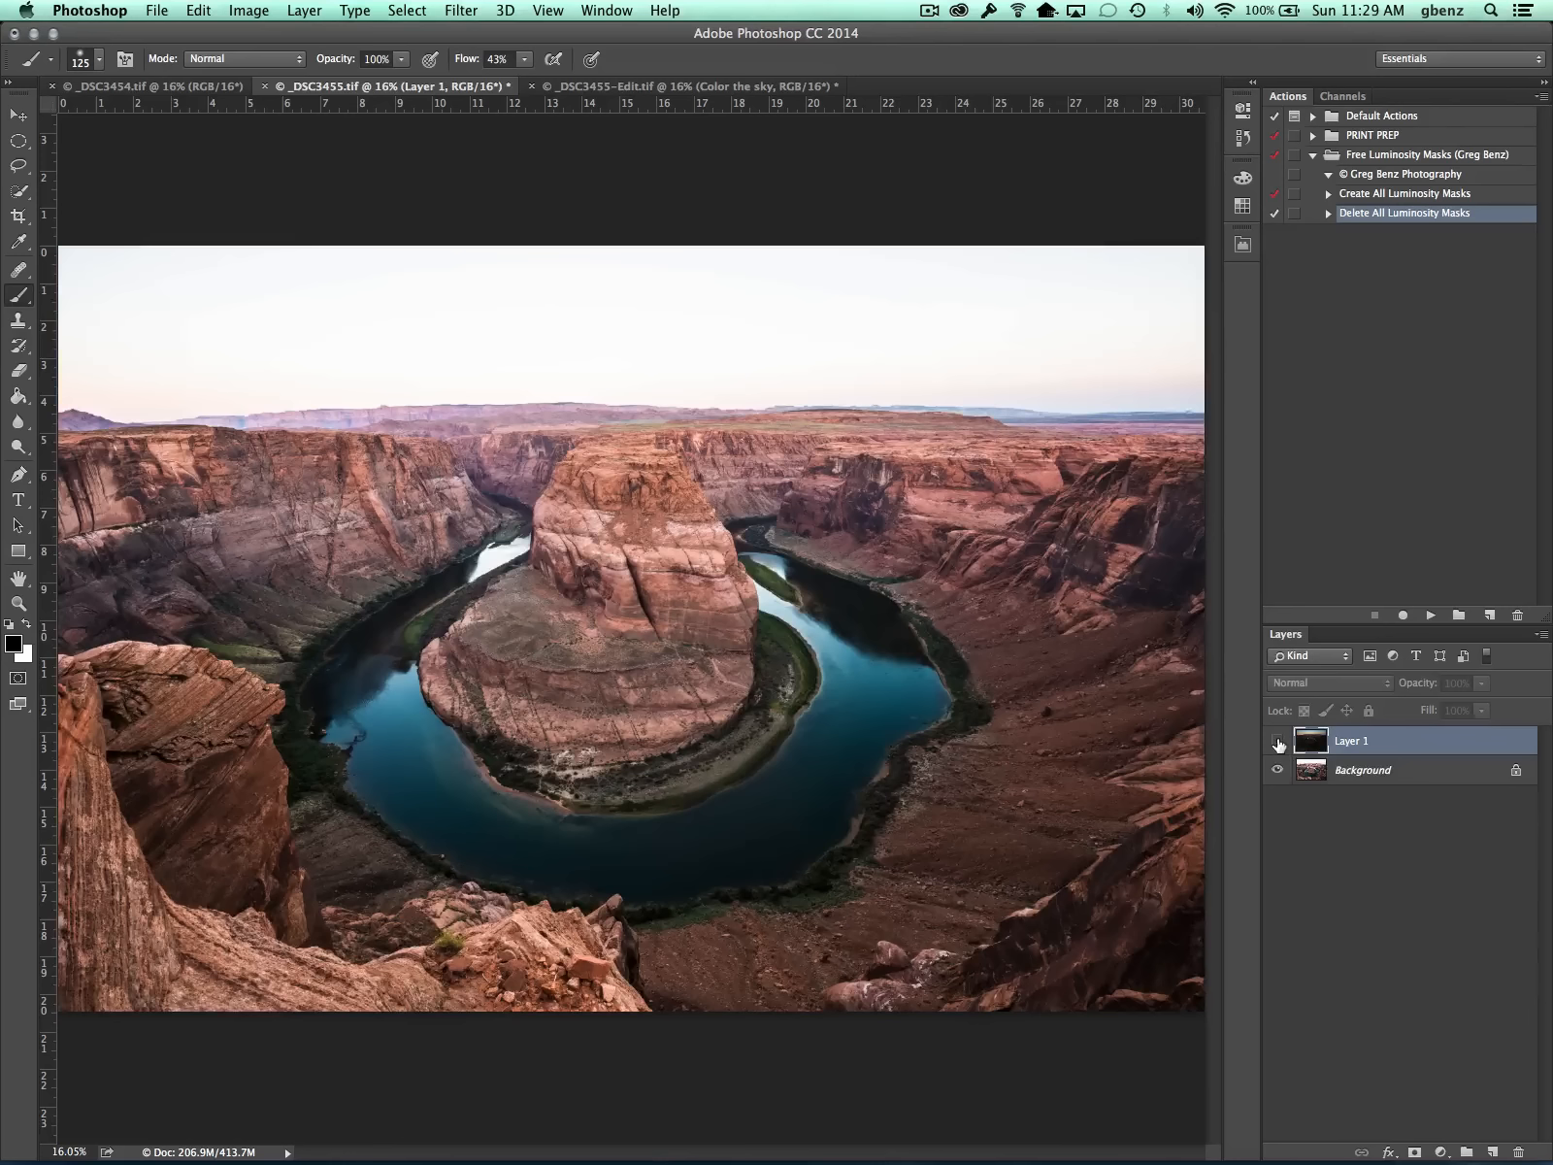
click(1278, 742)
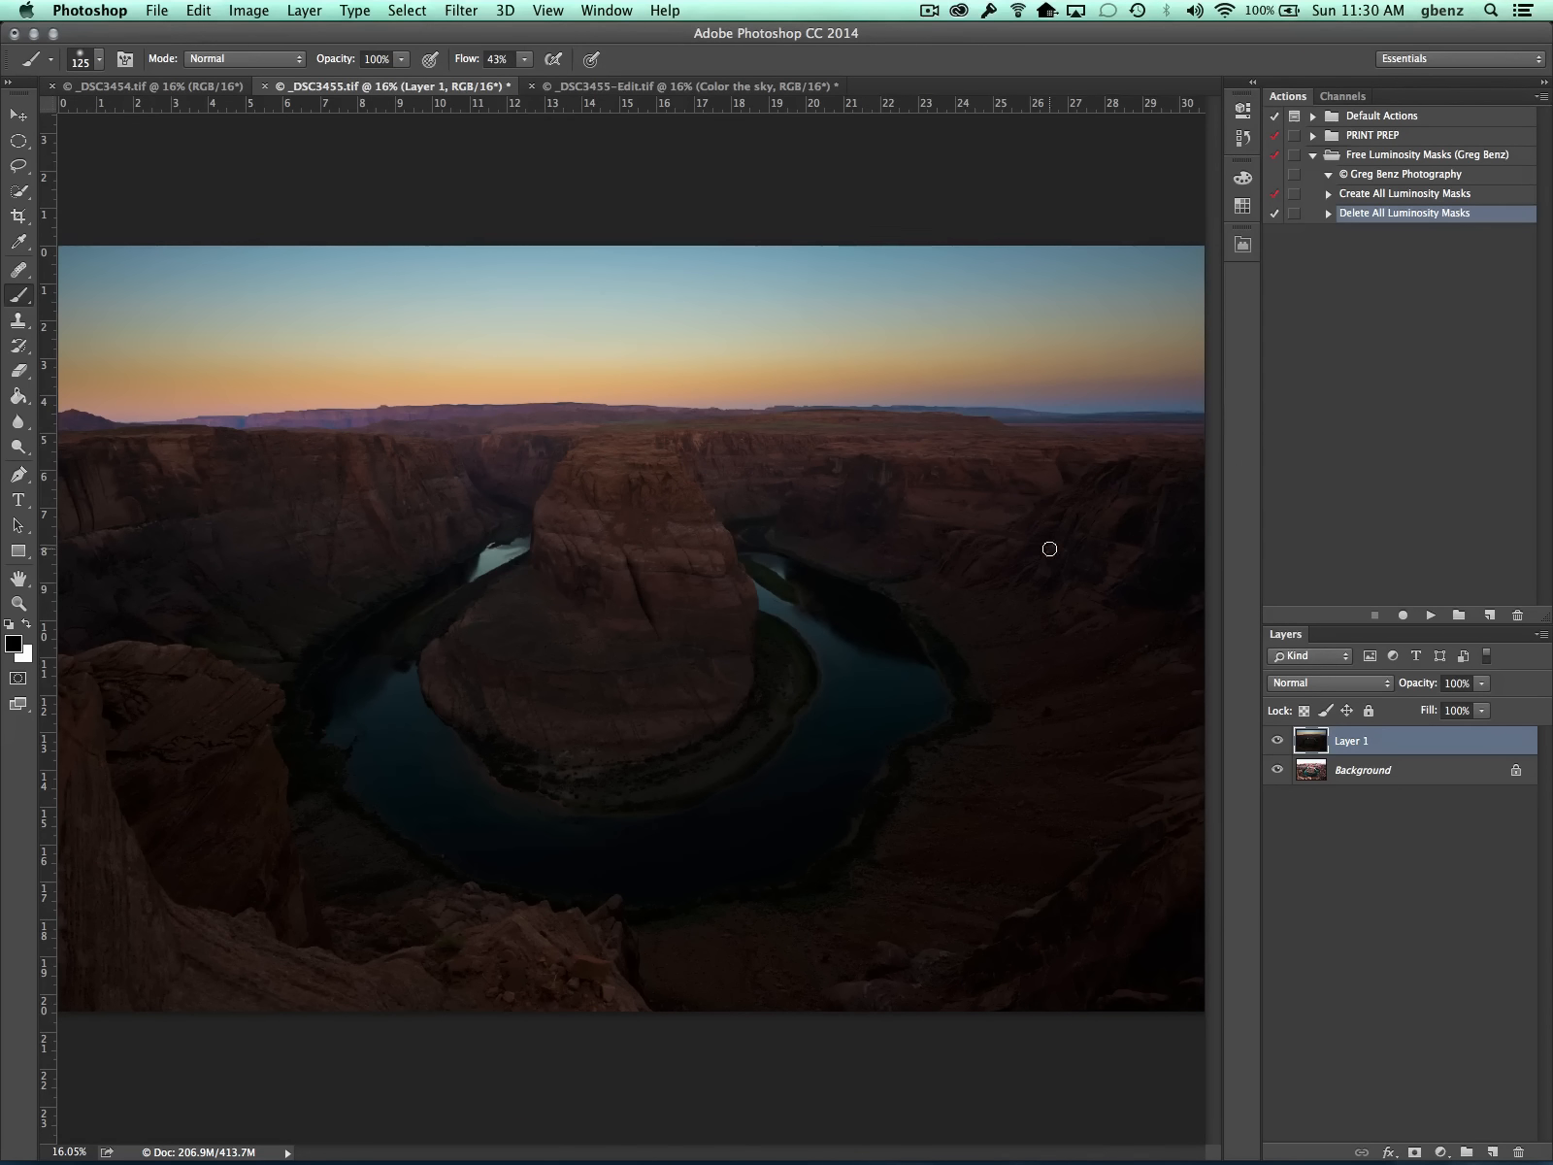
click(1278, 740)
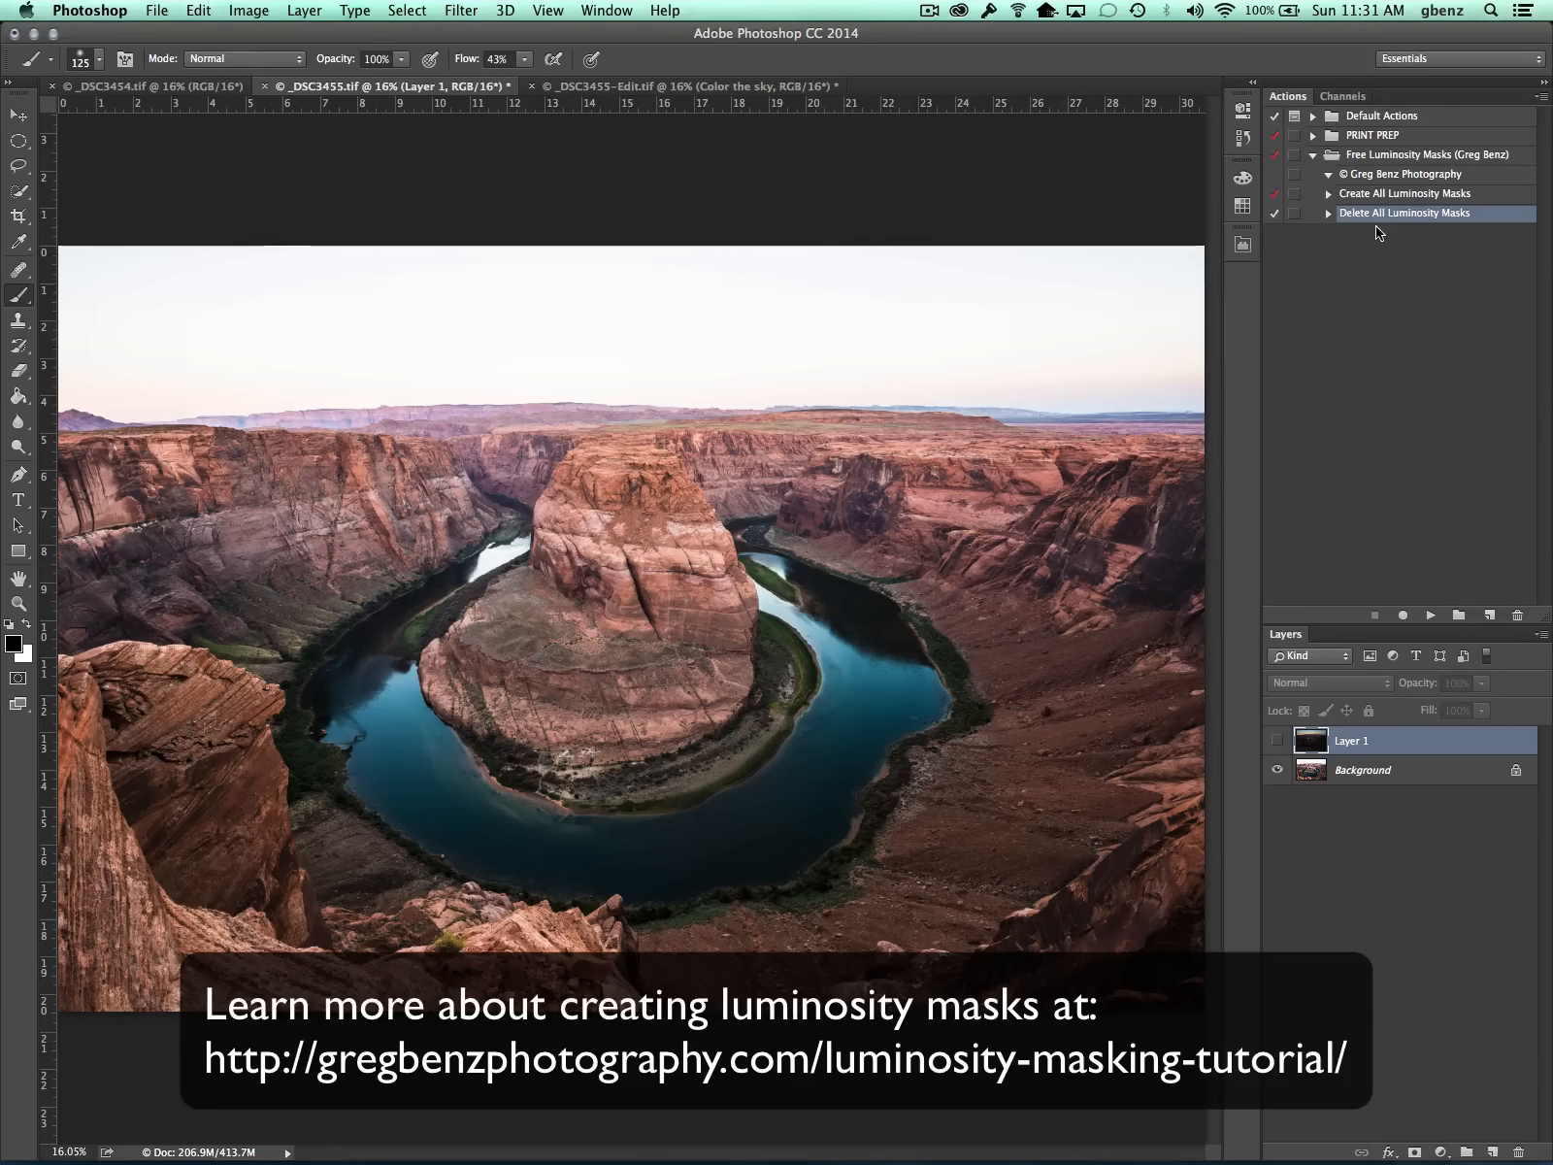
click(1370, 194)
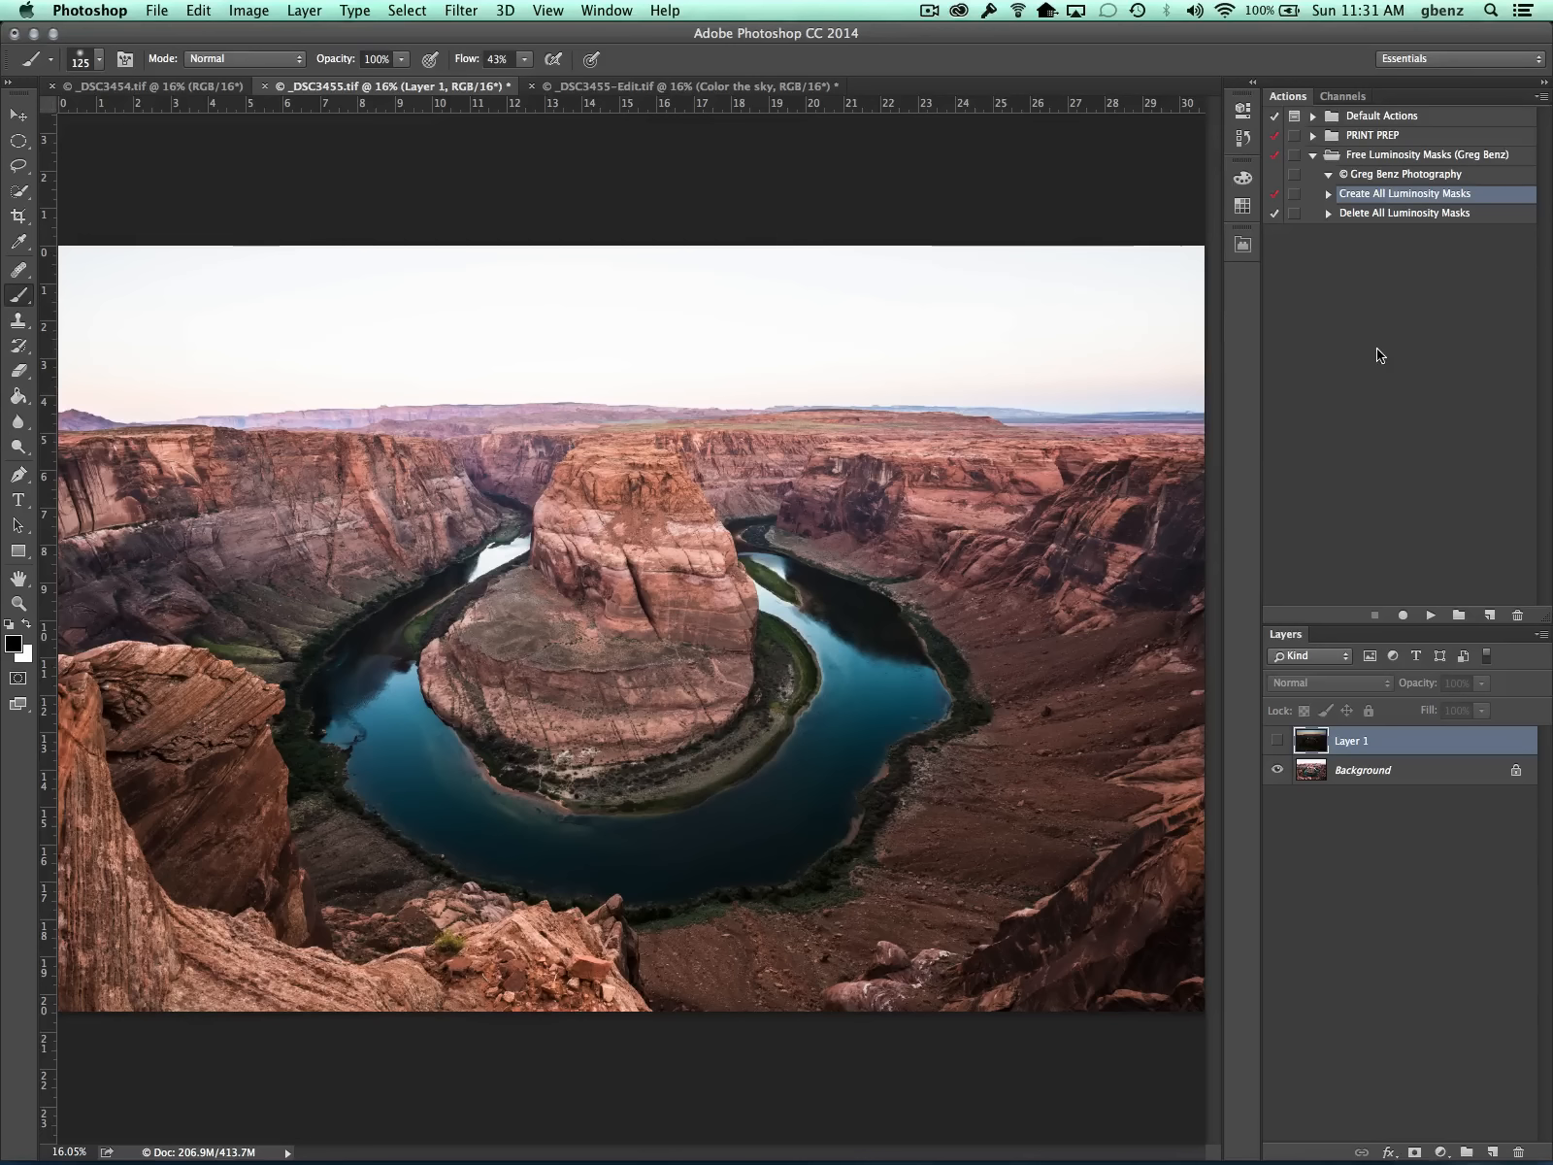
click(1430, 614)
click(1344, 96)
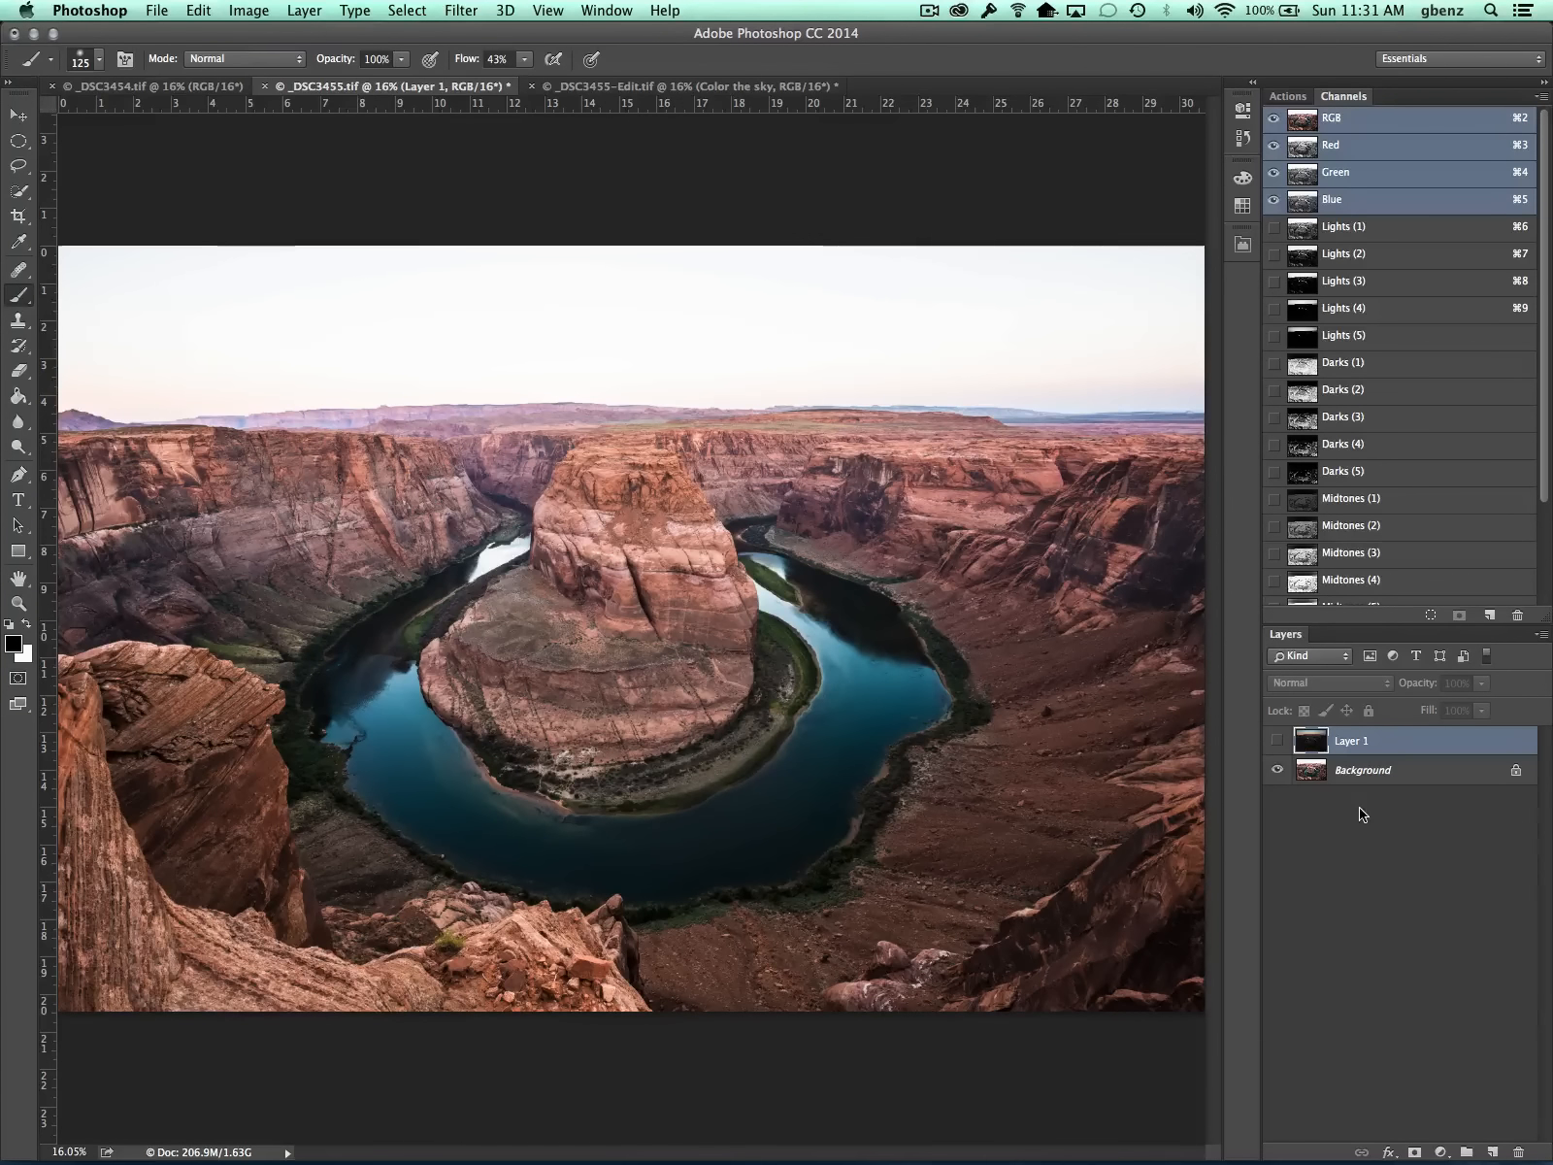
Show the dark Layer 1 again and add a layer mask to it, inverted to black.
click(1277, 742)
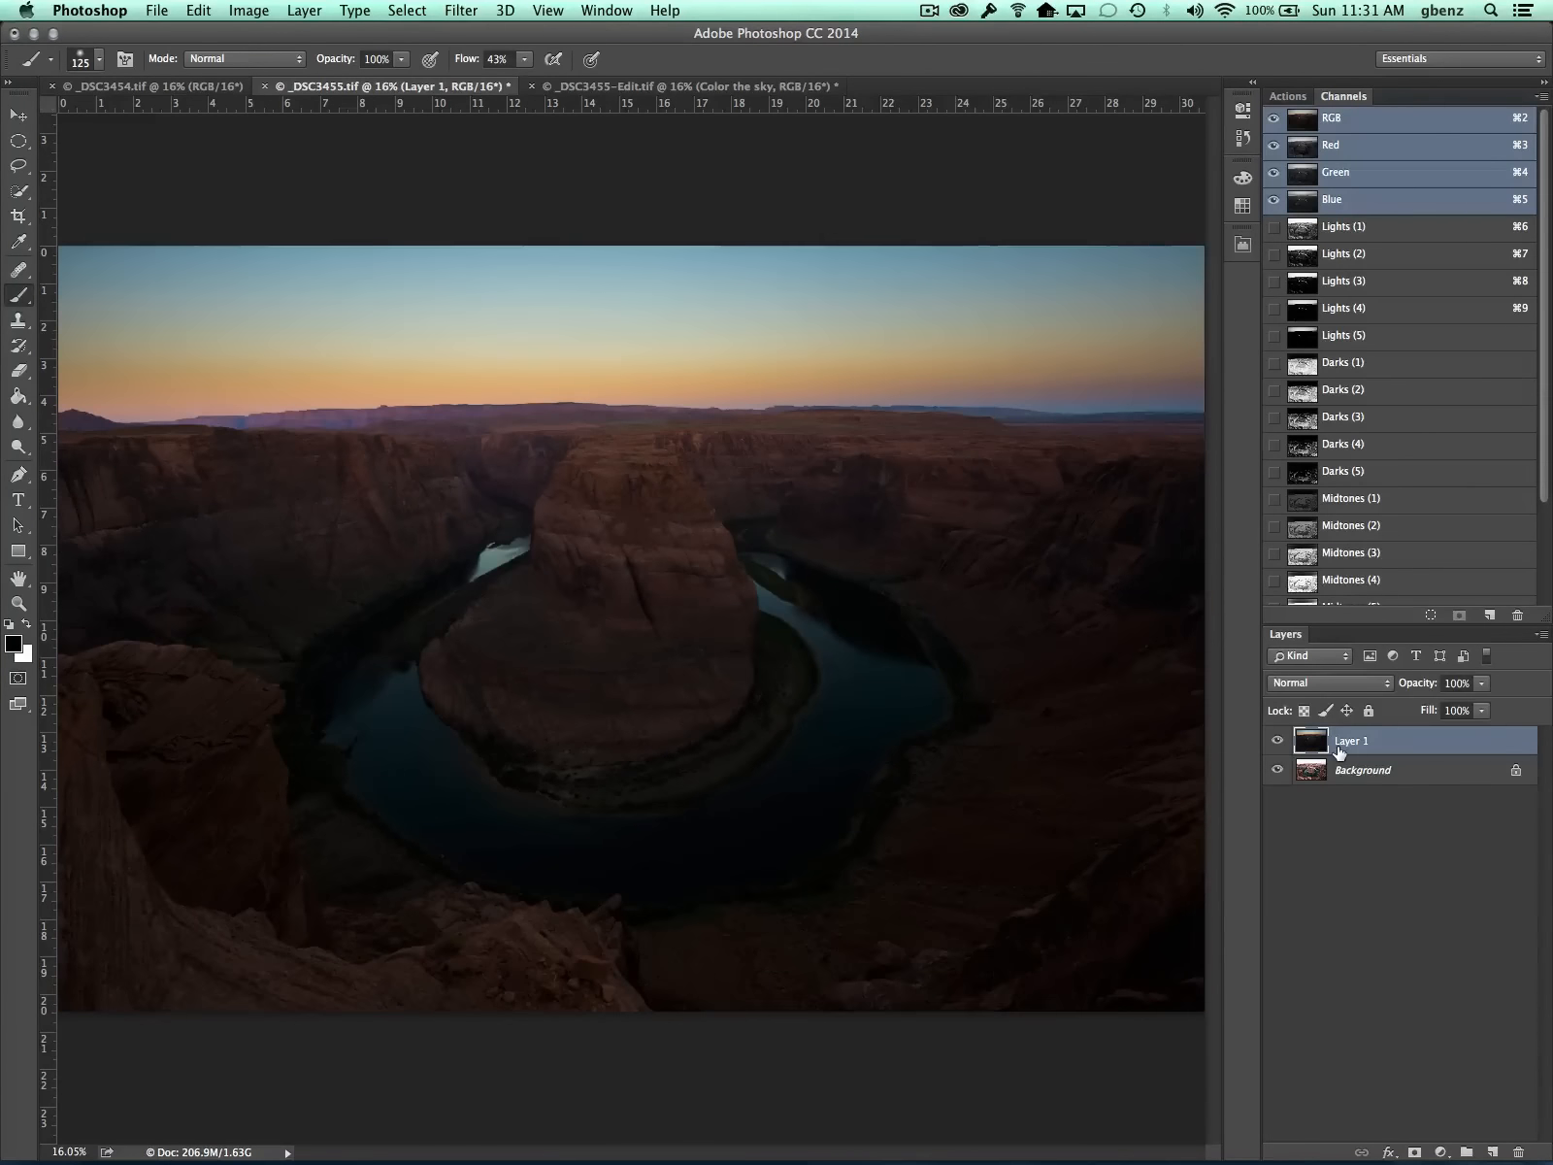
click(1414, 1152)
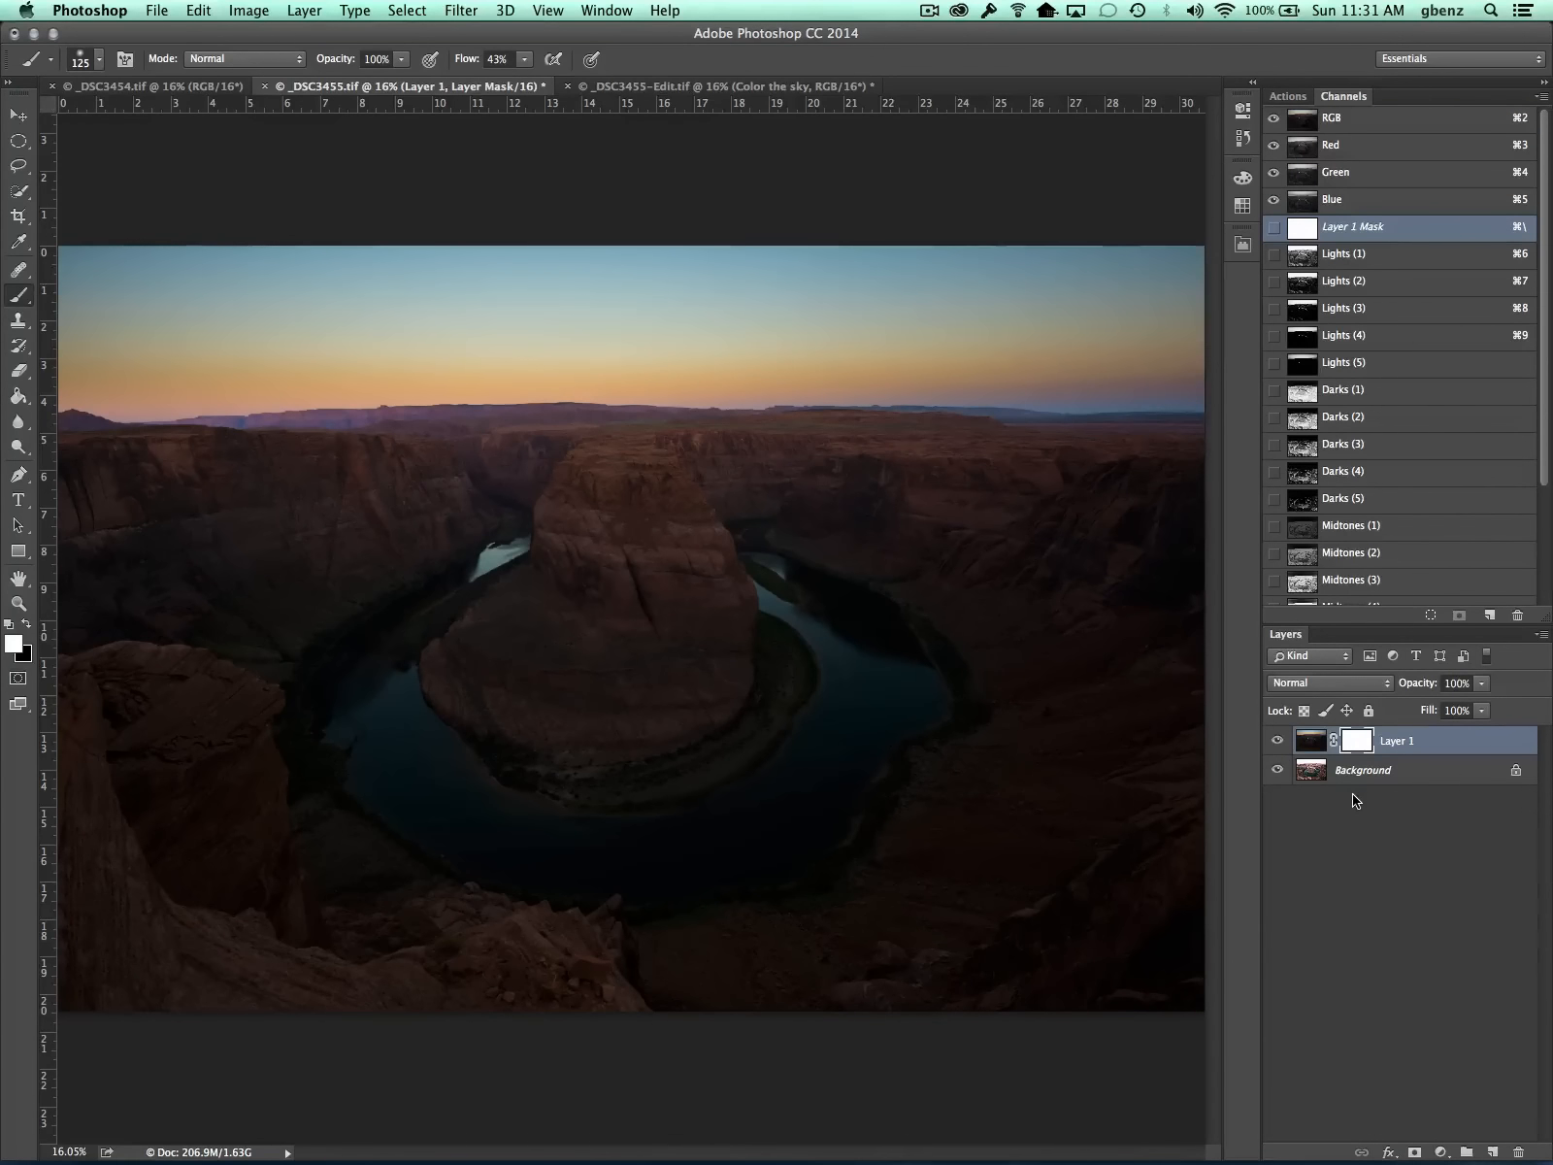
key(super+i)
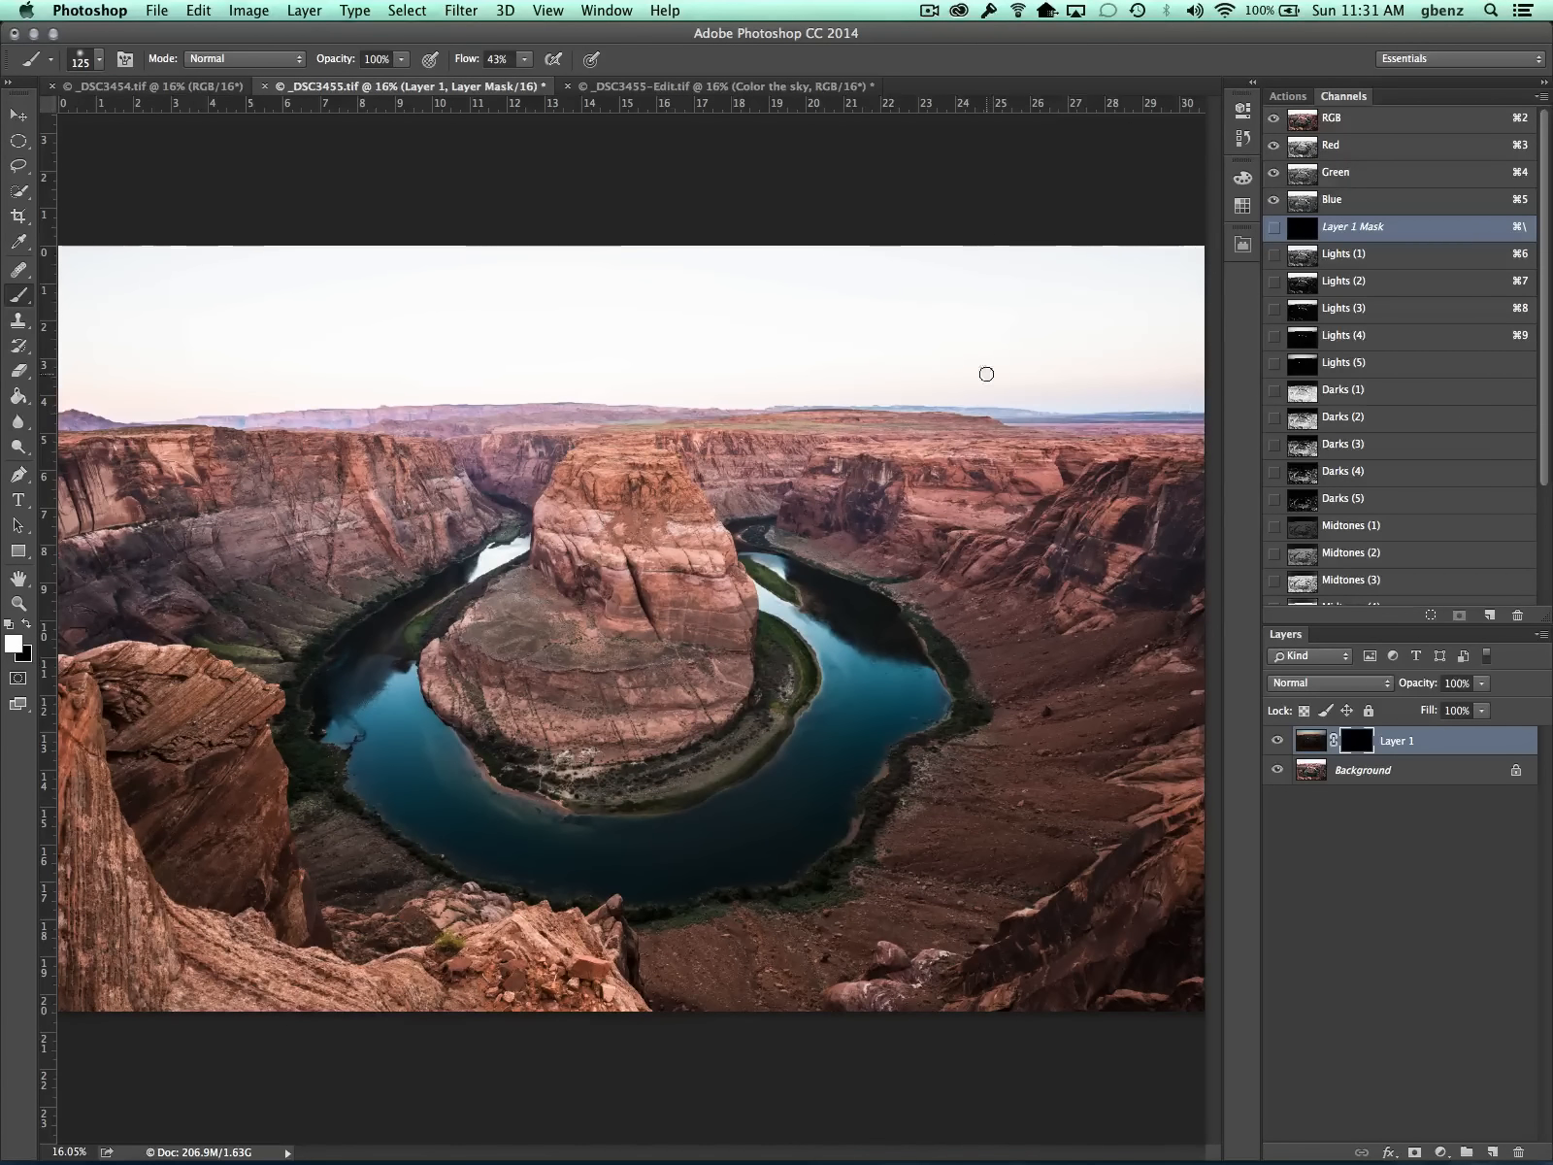
Load the Lights (3) channel as a selection, return to the RGB composite and hide the selection outline.
click(1336, 254)
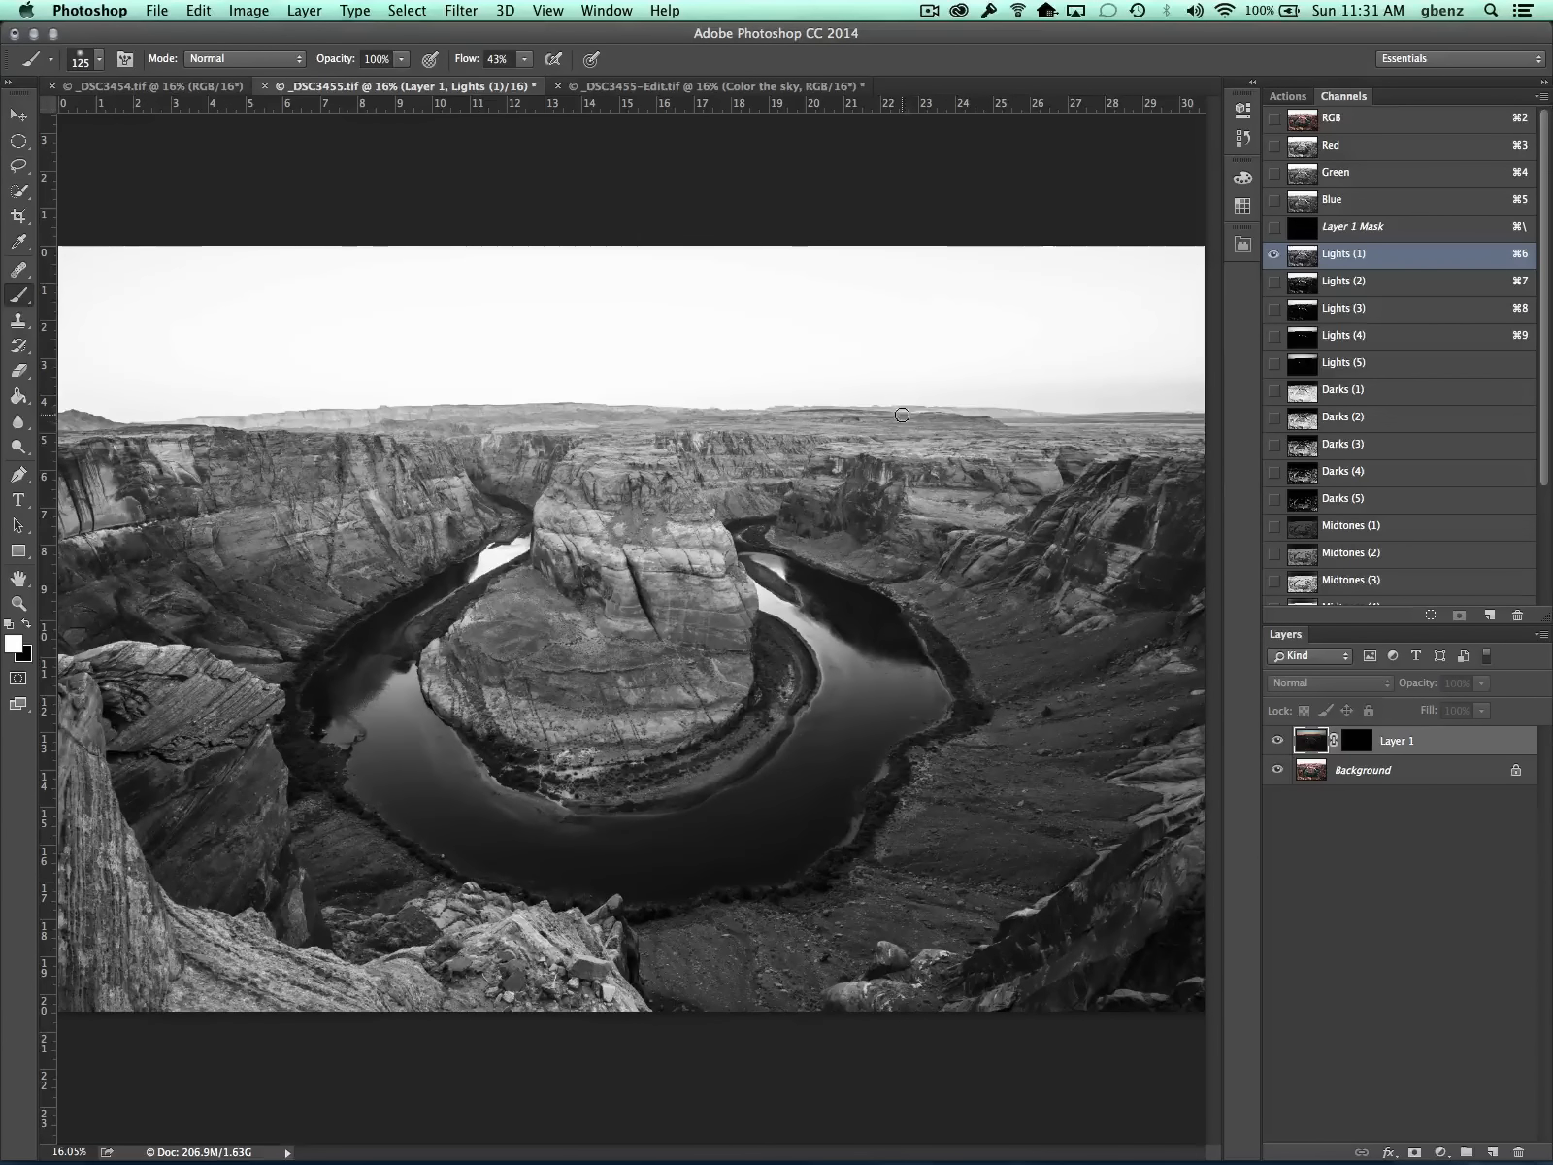
click(1311, 282)
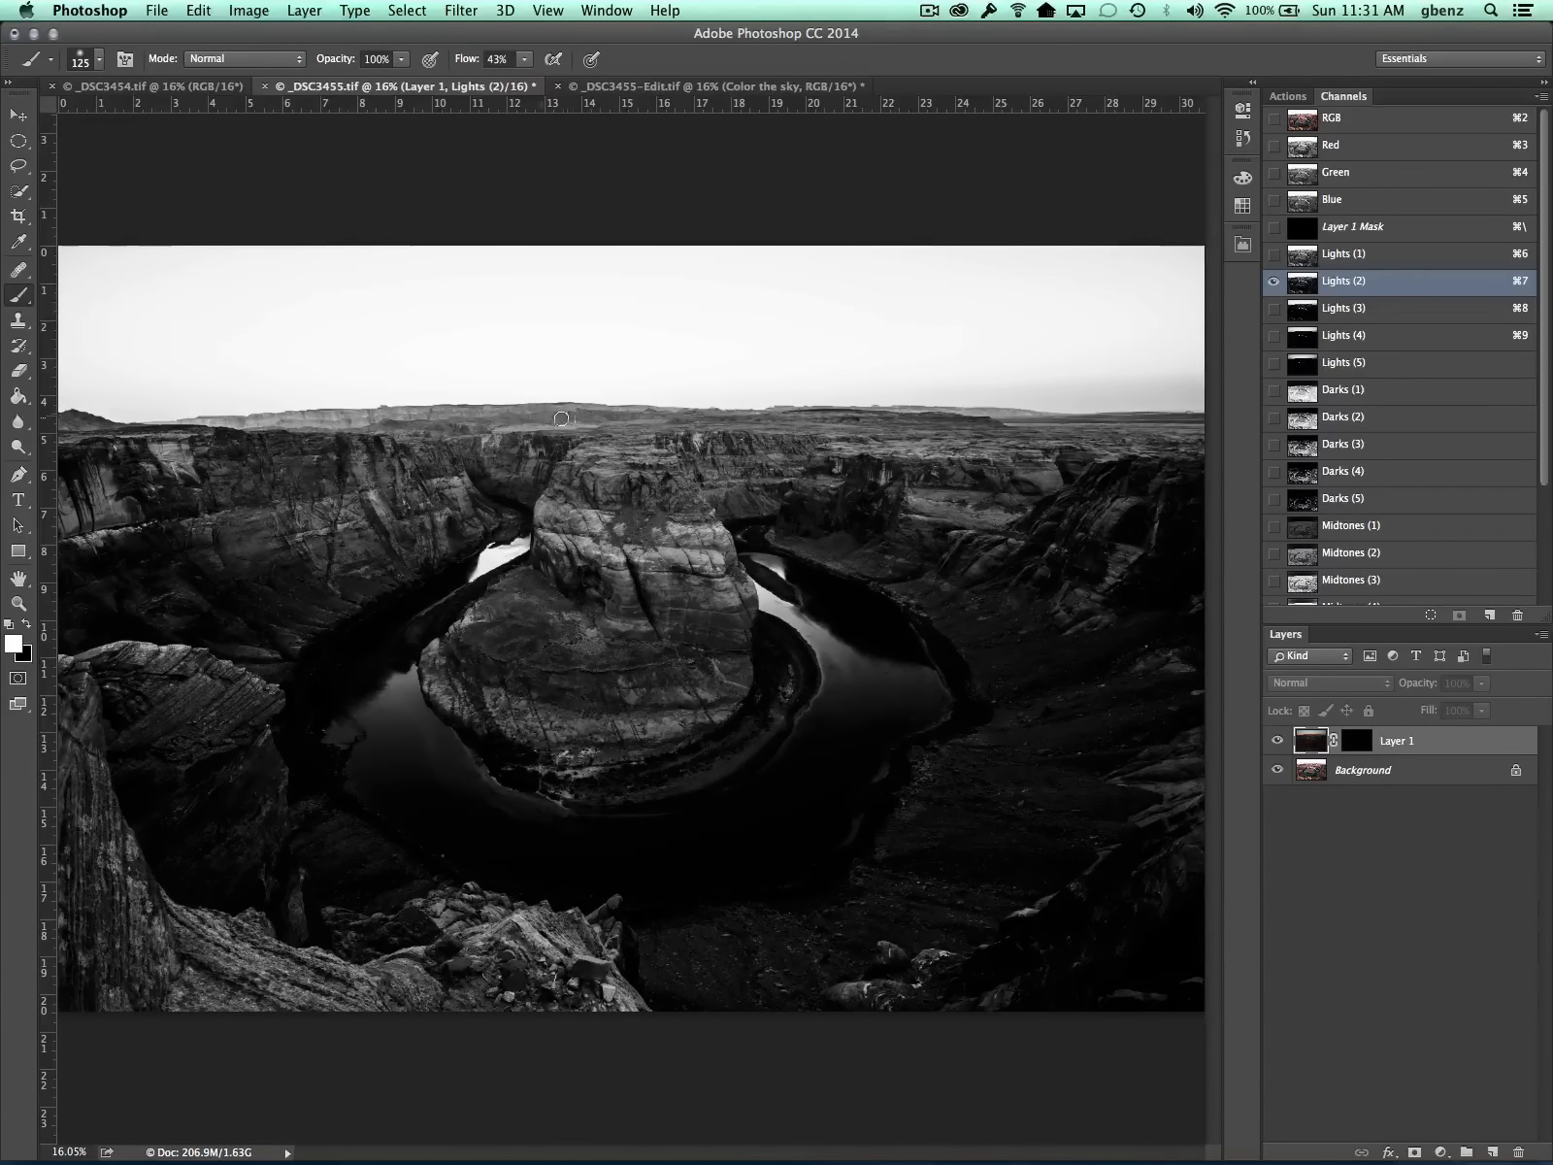
click(1307, 318)
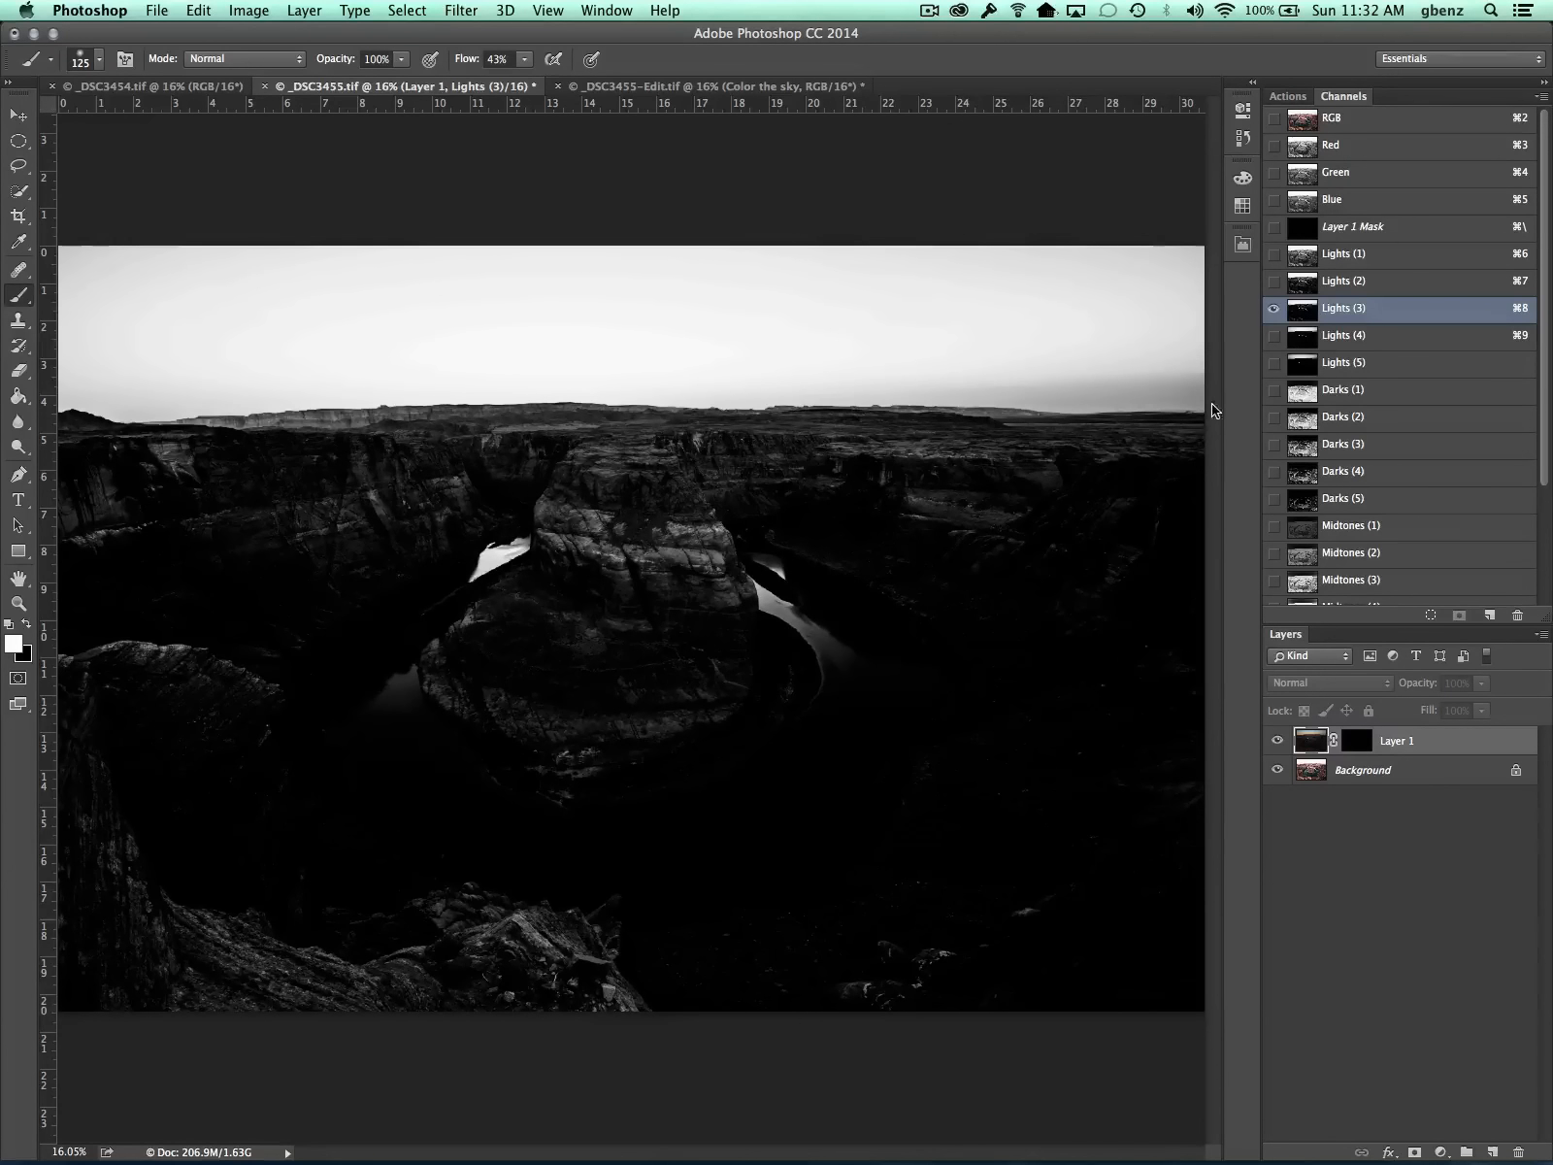
super+click(1302, 311)
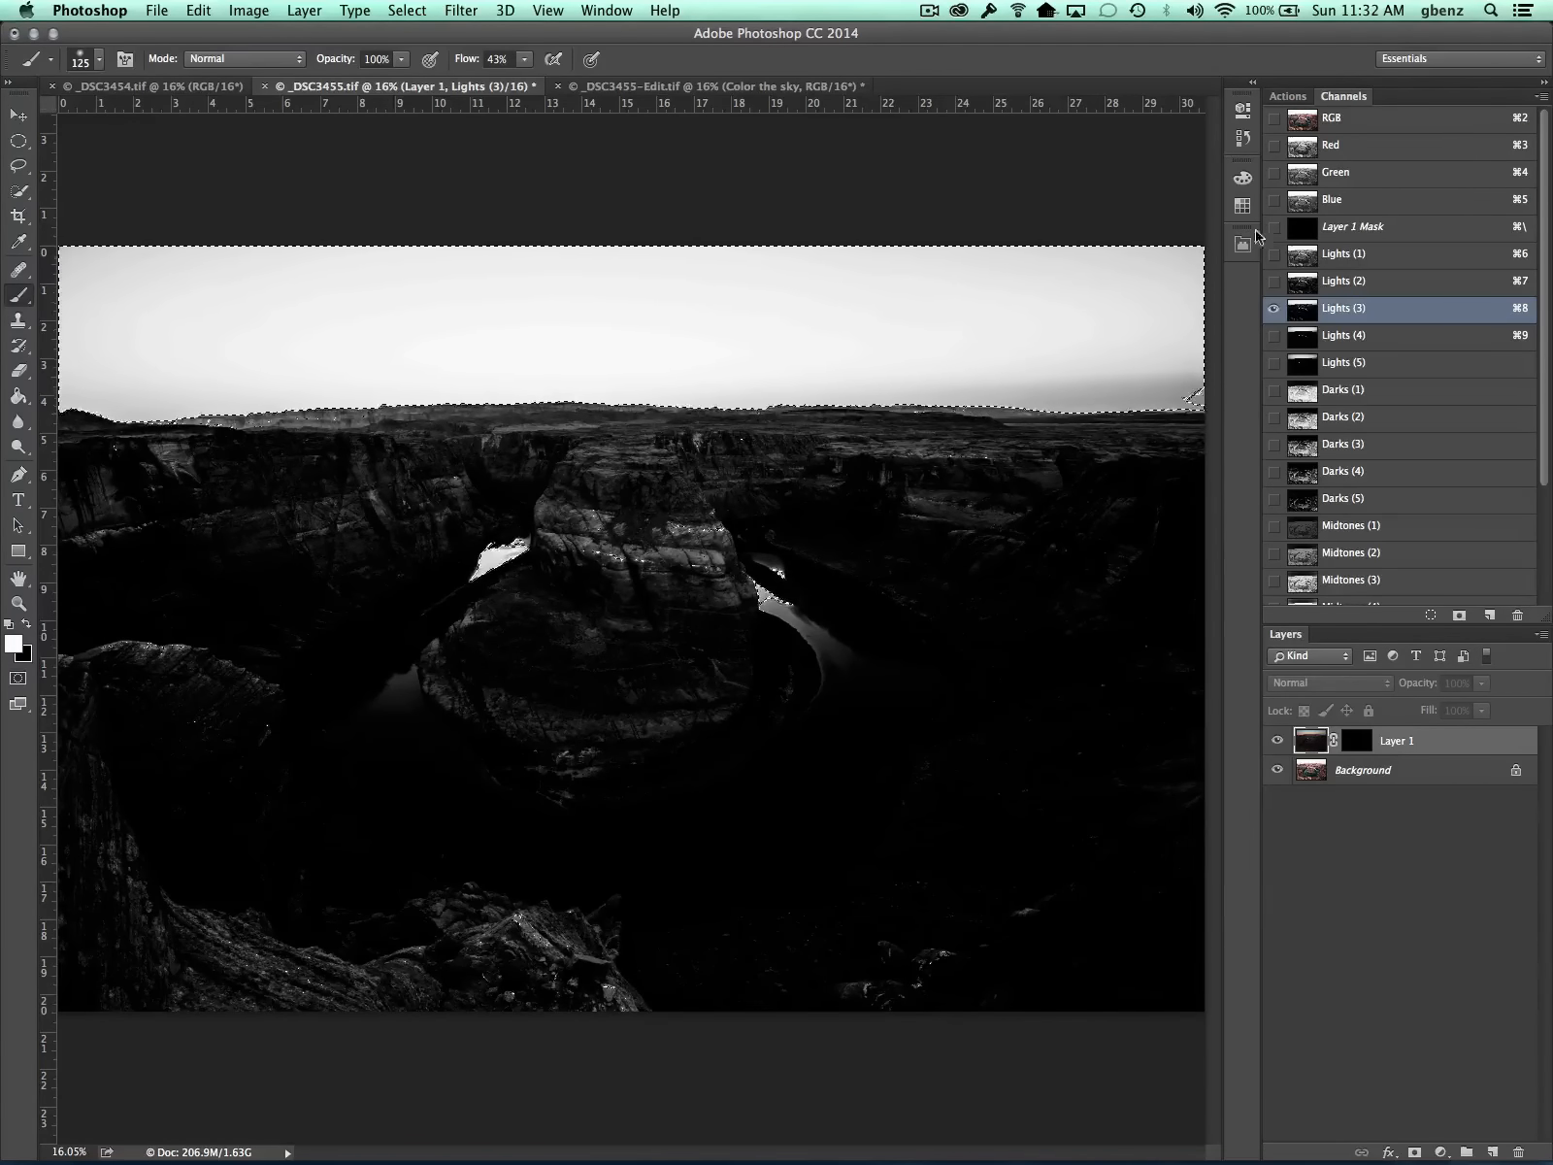
click(1307, 126)
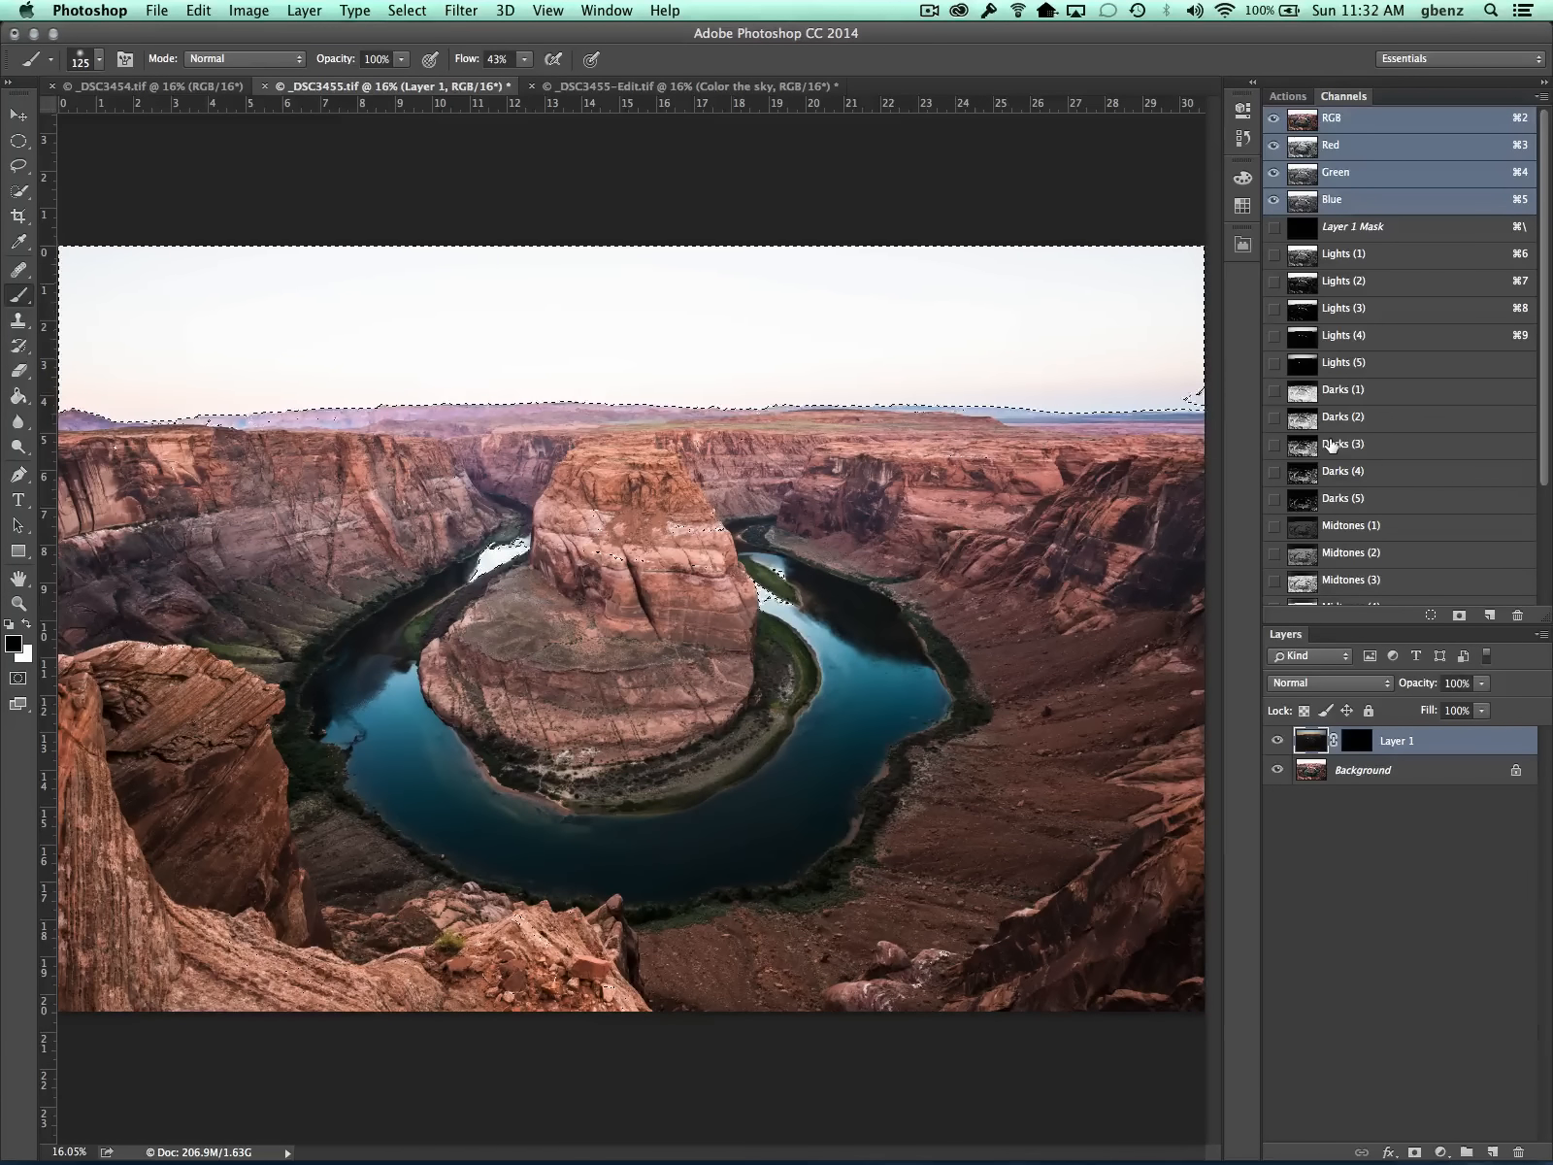
key(super+h)
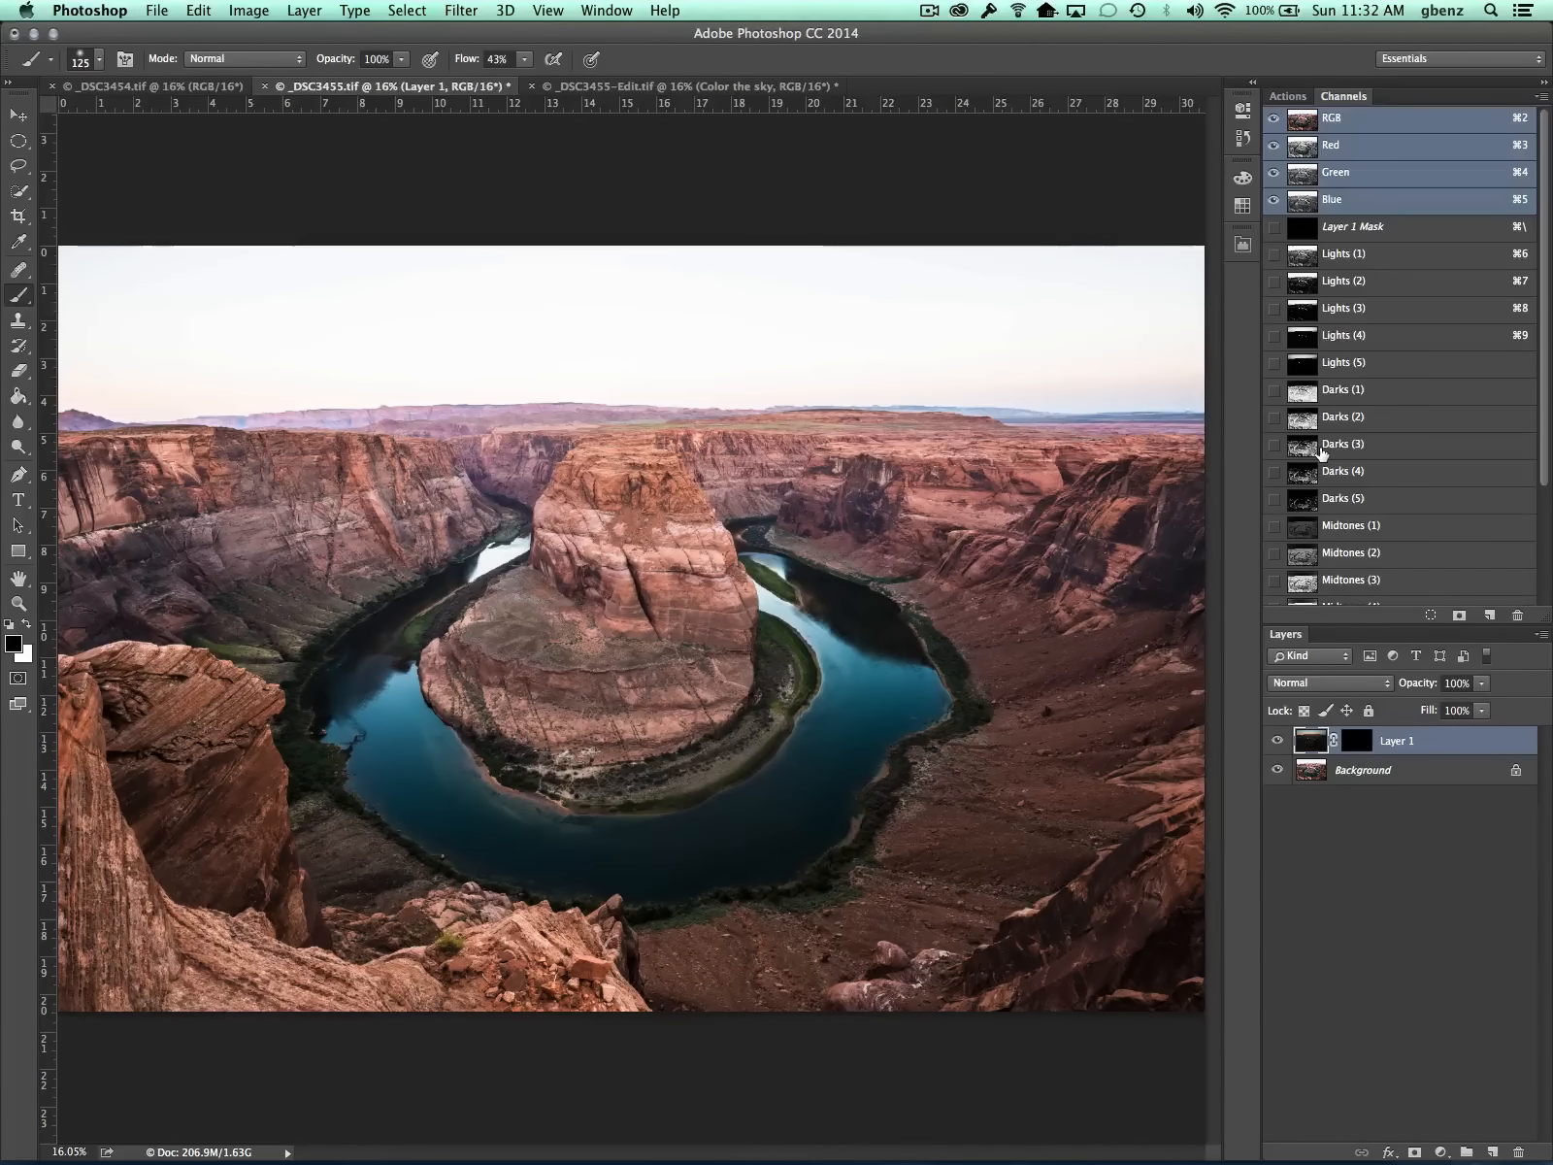
Target Layer 1's mask and prepare the Brush tool with white as foreground colour and size 600.
click(1358, 742)
key(x)
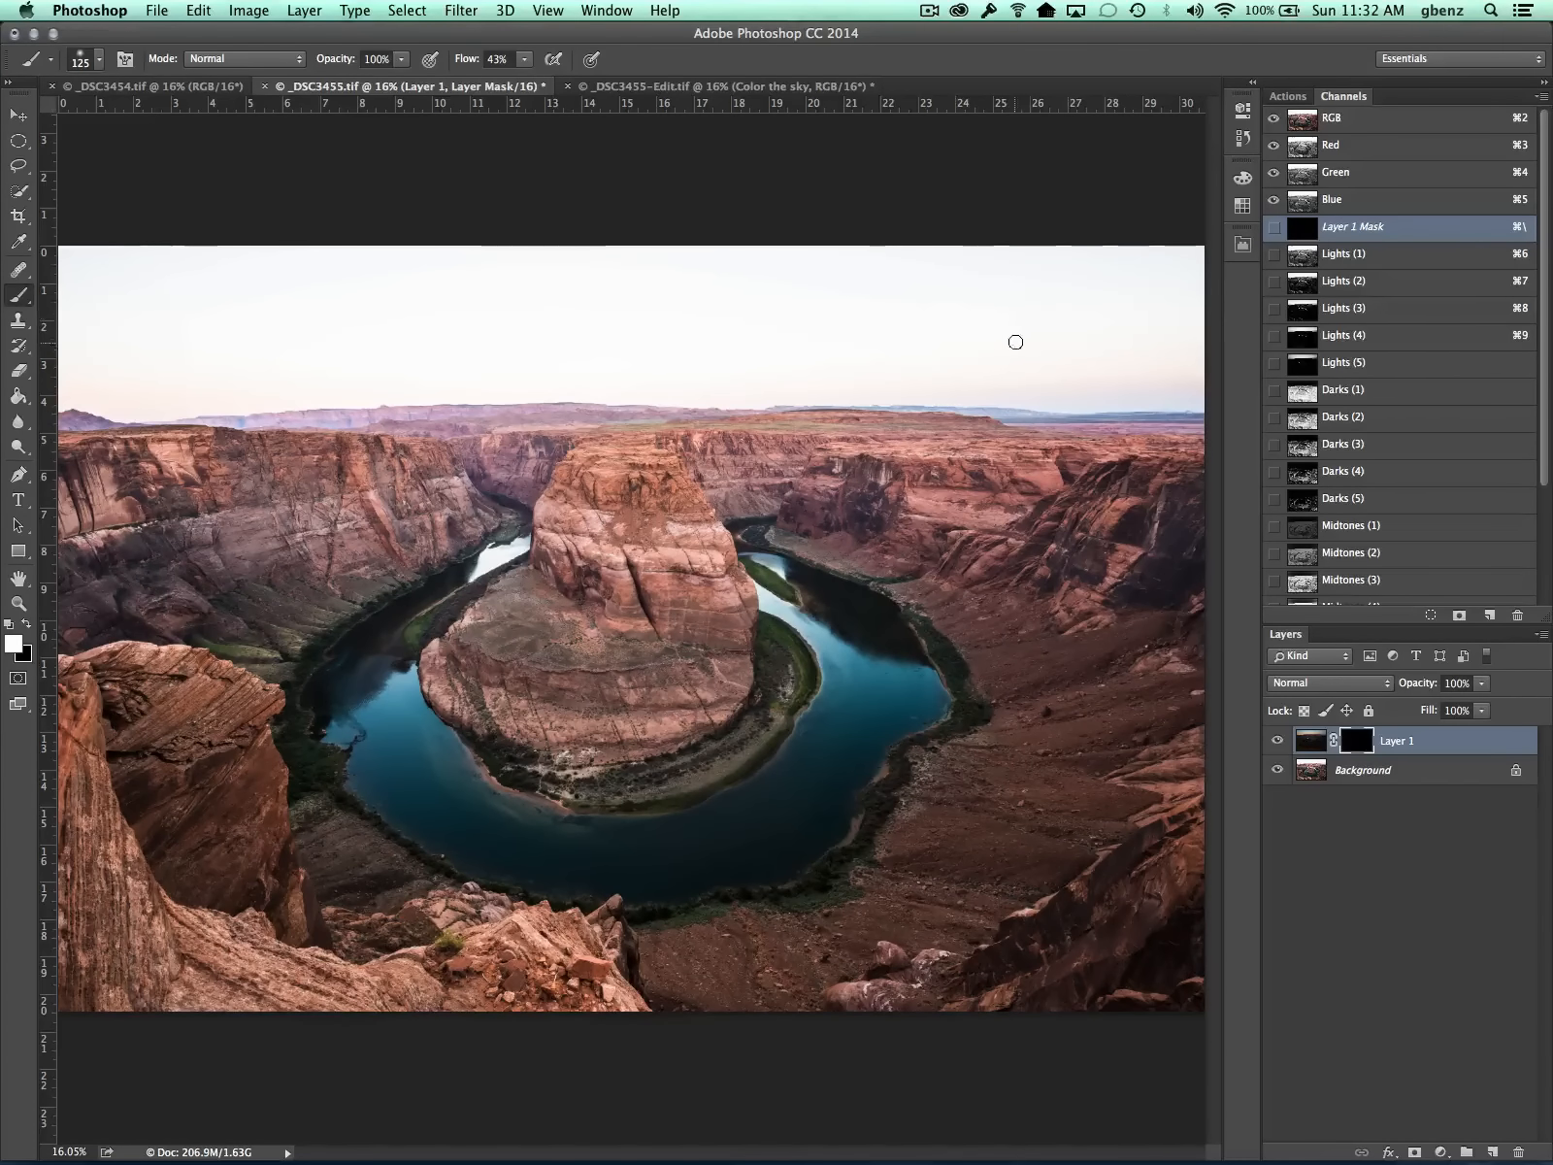
key(bracketright)
key(bracketright)
key(bracketright)
key(bracketright)
key(bracketright)
key(bracketright)
key(bracketright)
key(bracketright)
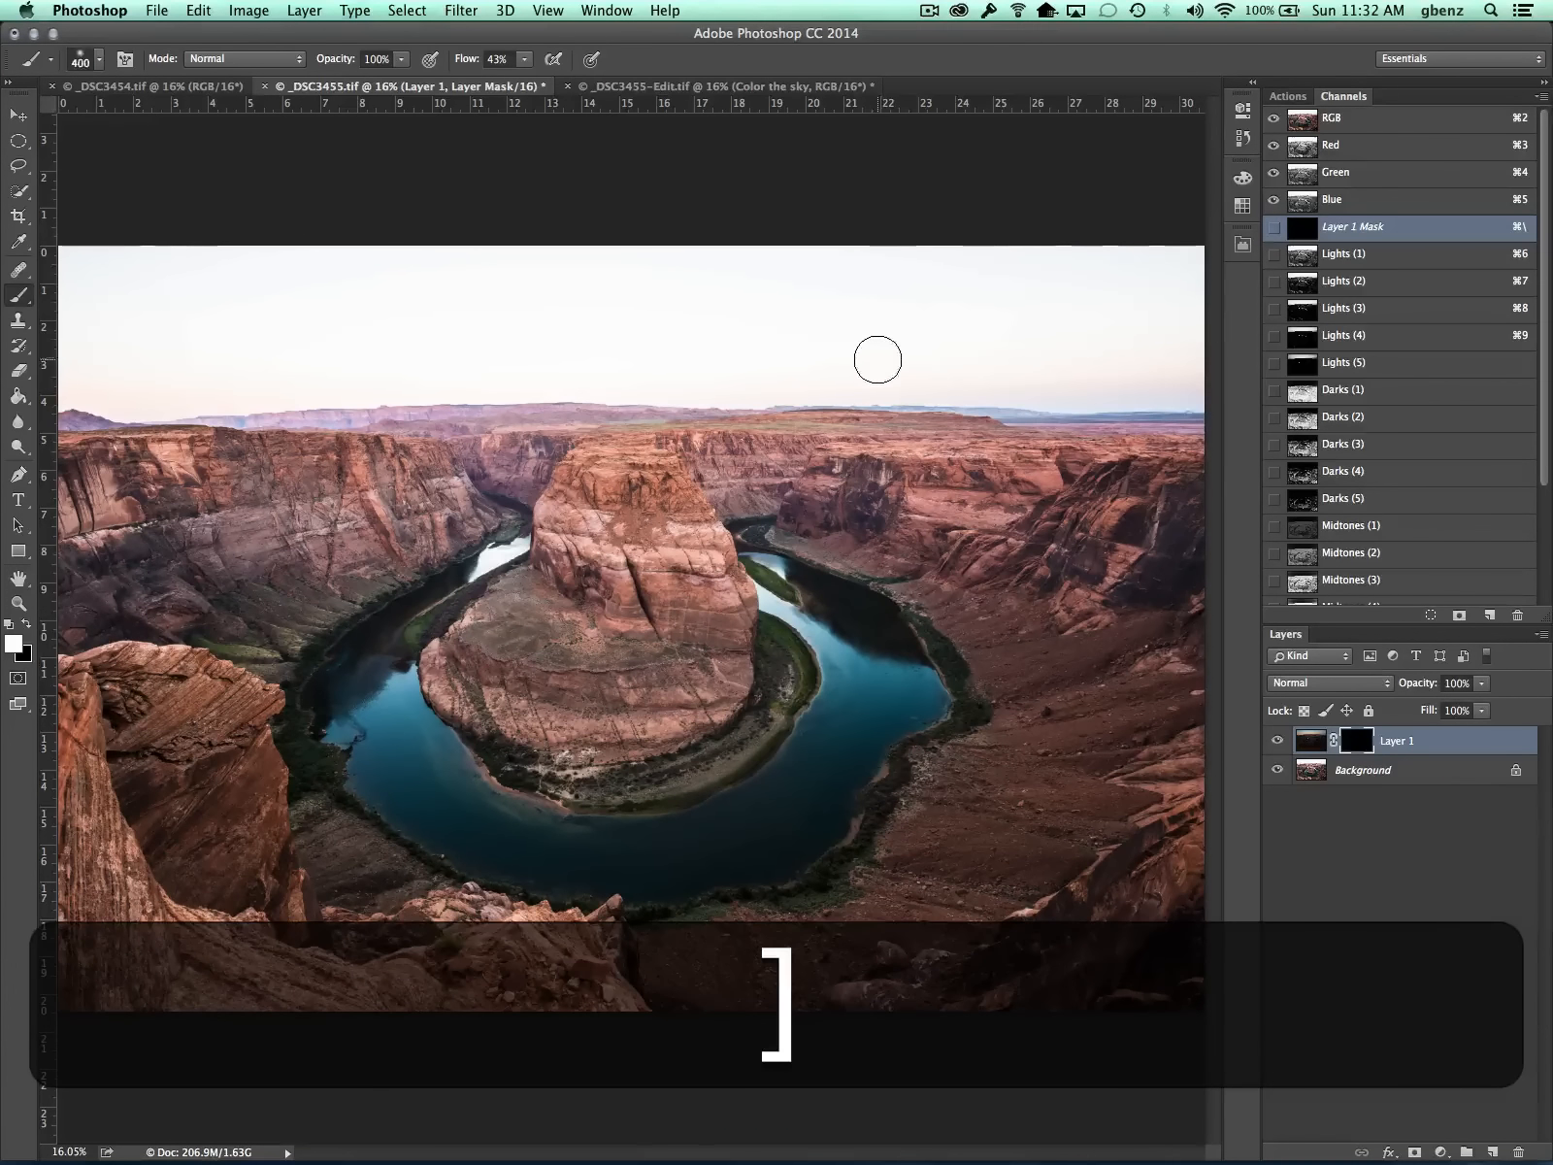
key(b)
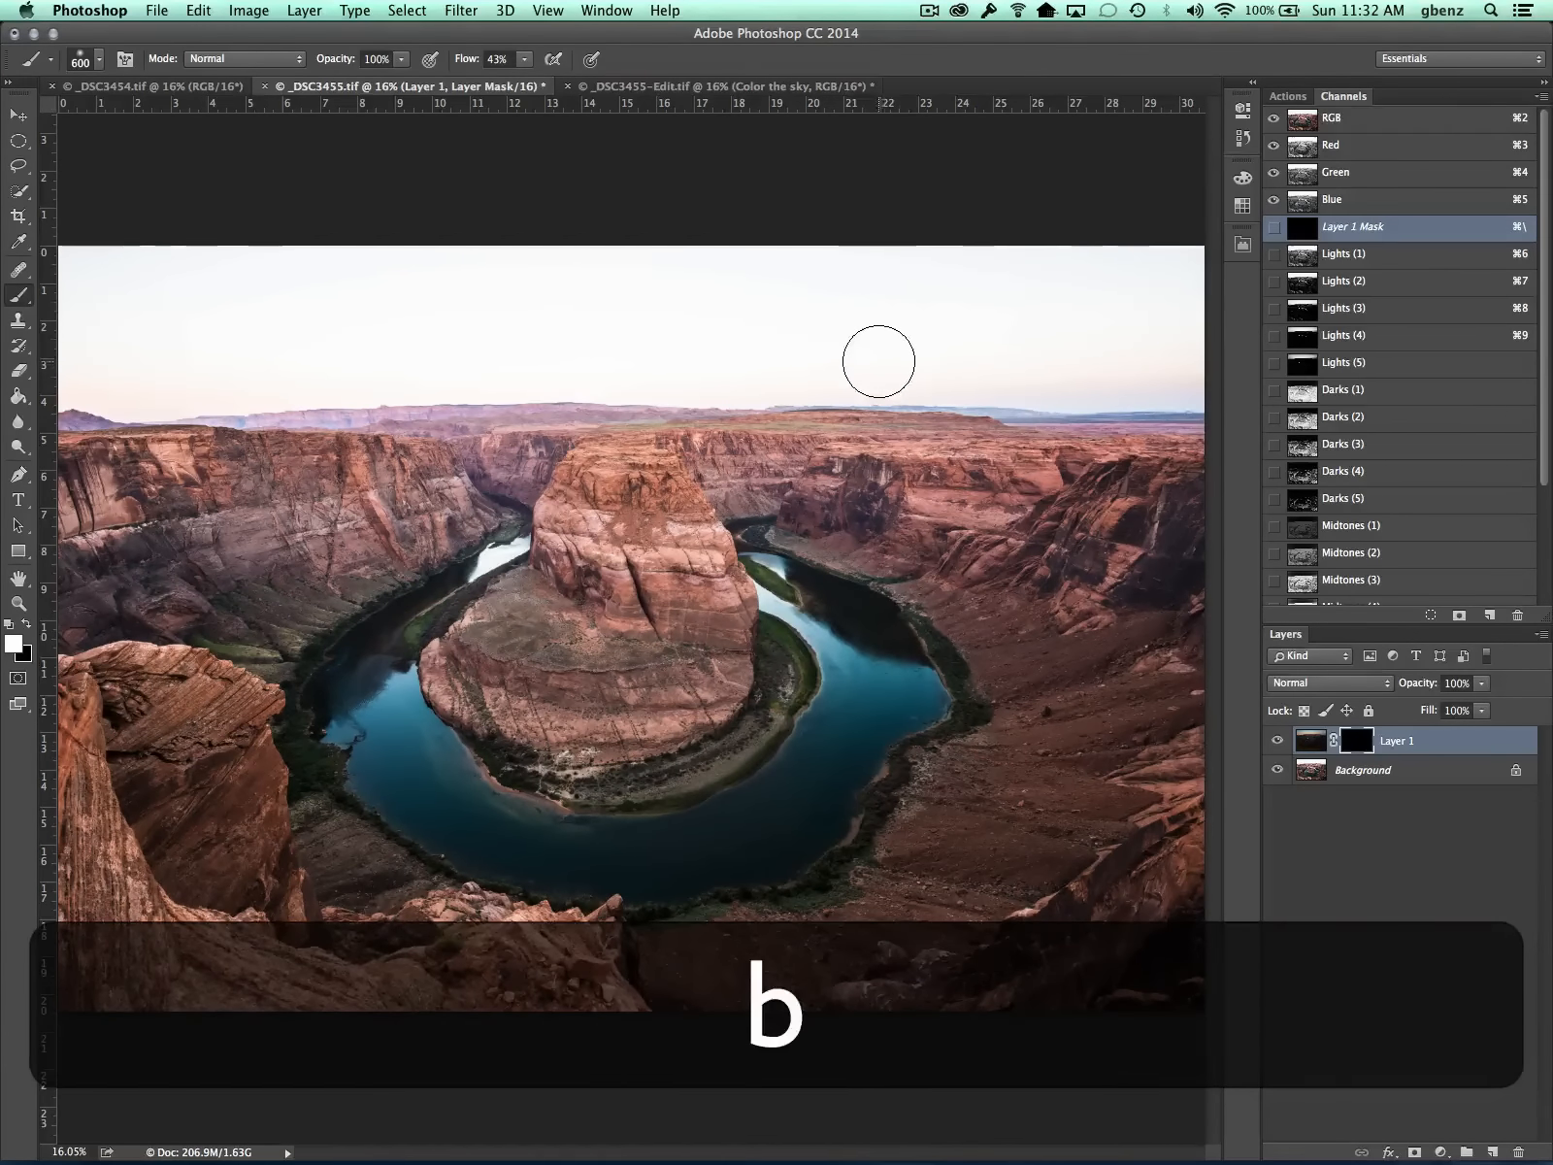
Try a white mask stroke in the sky along the horizon with a size 500 brush at 10% flow, and undo it.
click(525, 60)
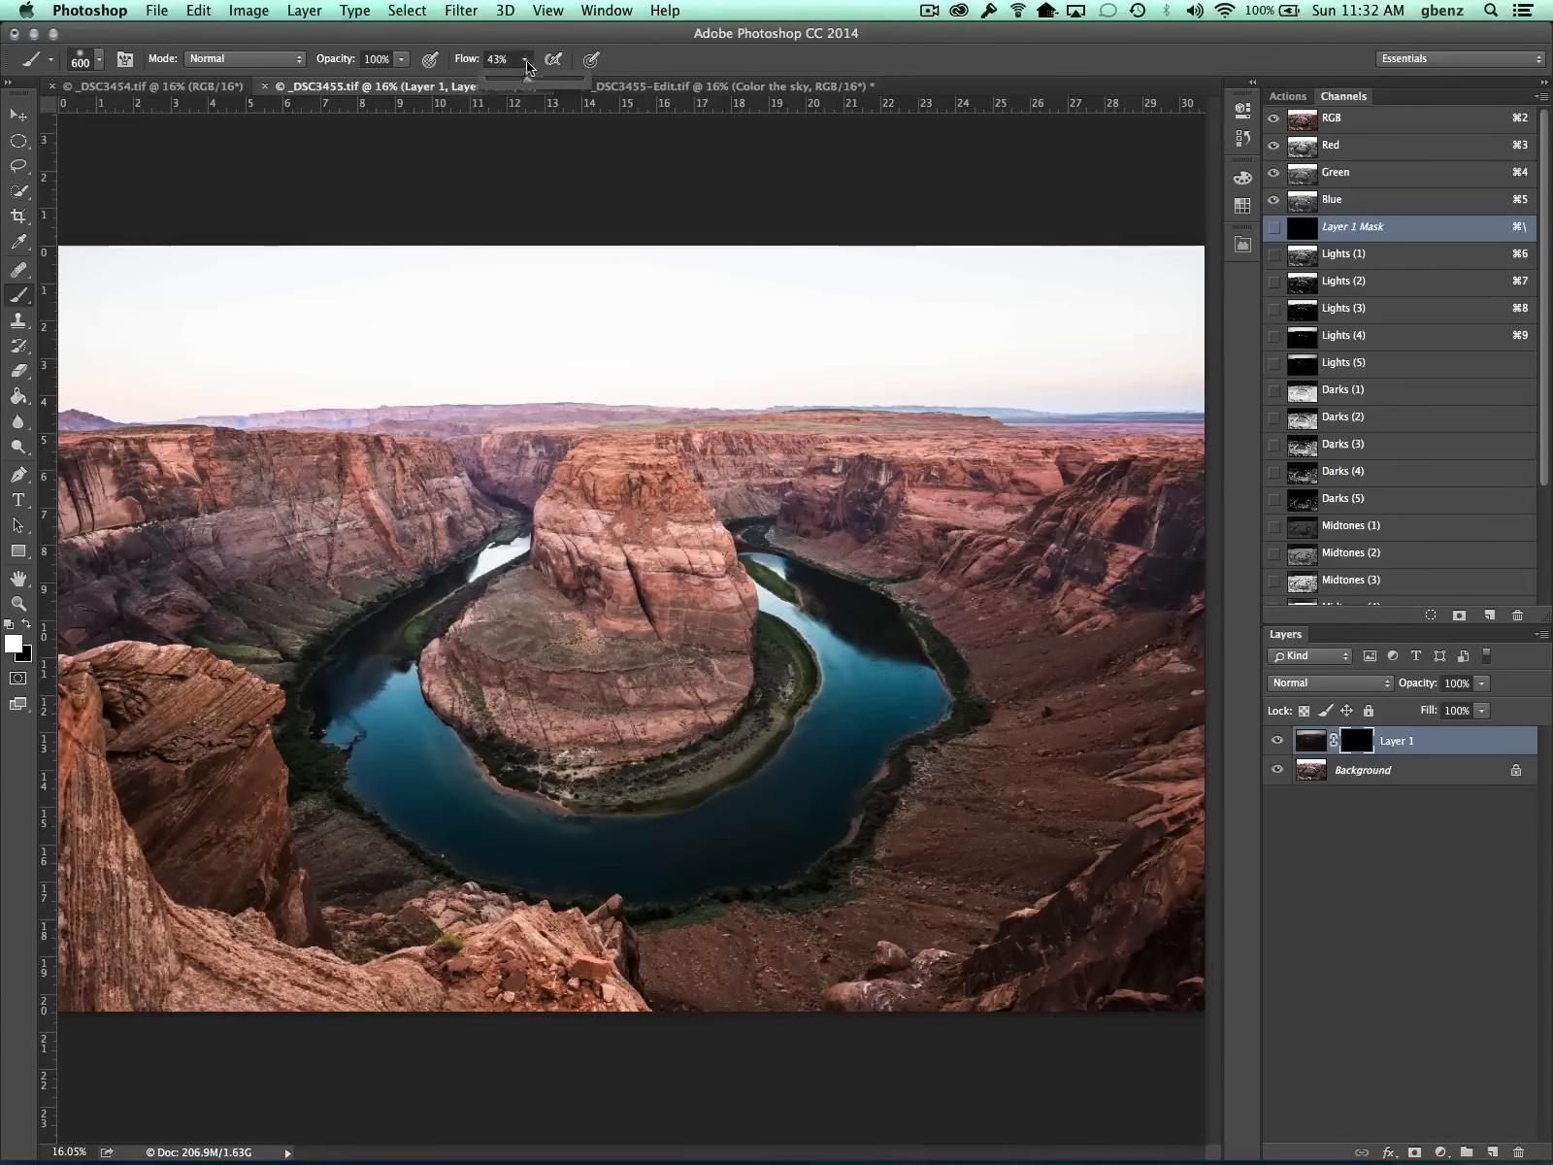
drag(516, 85, 489, 89)
key(bracketleft)
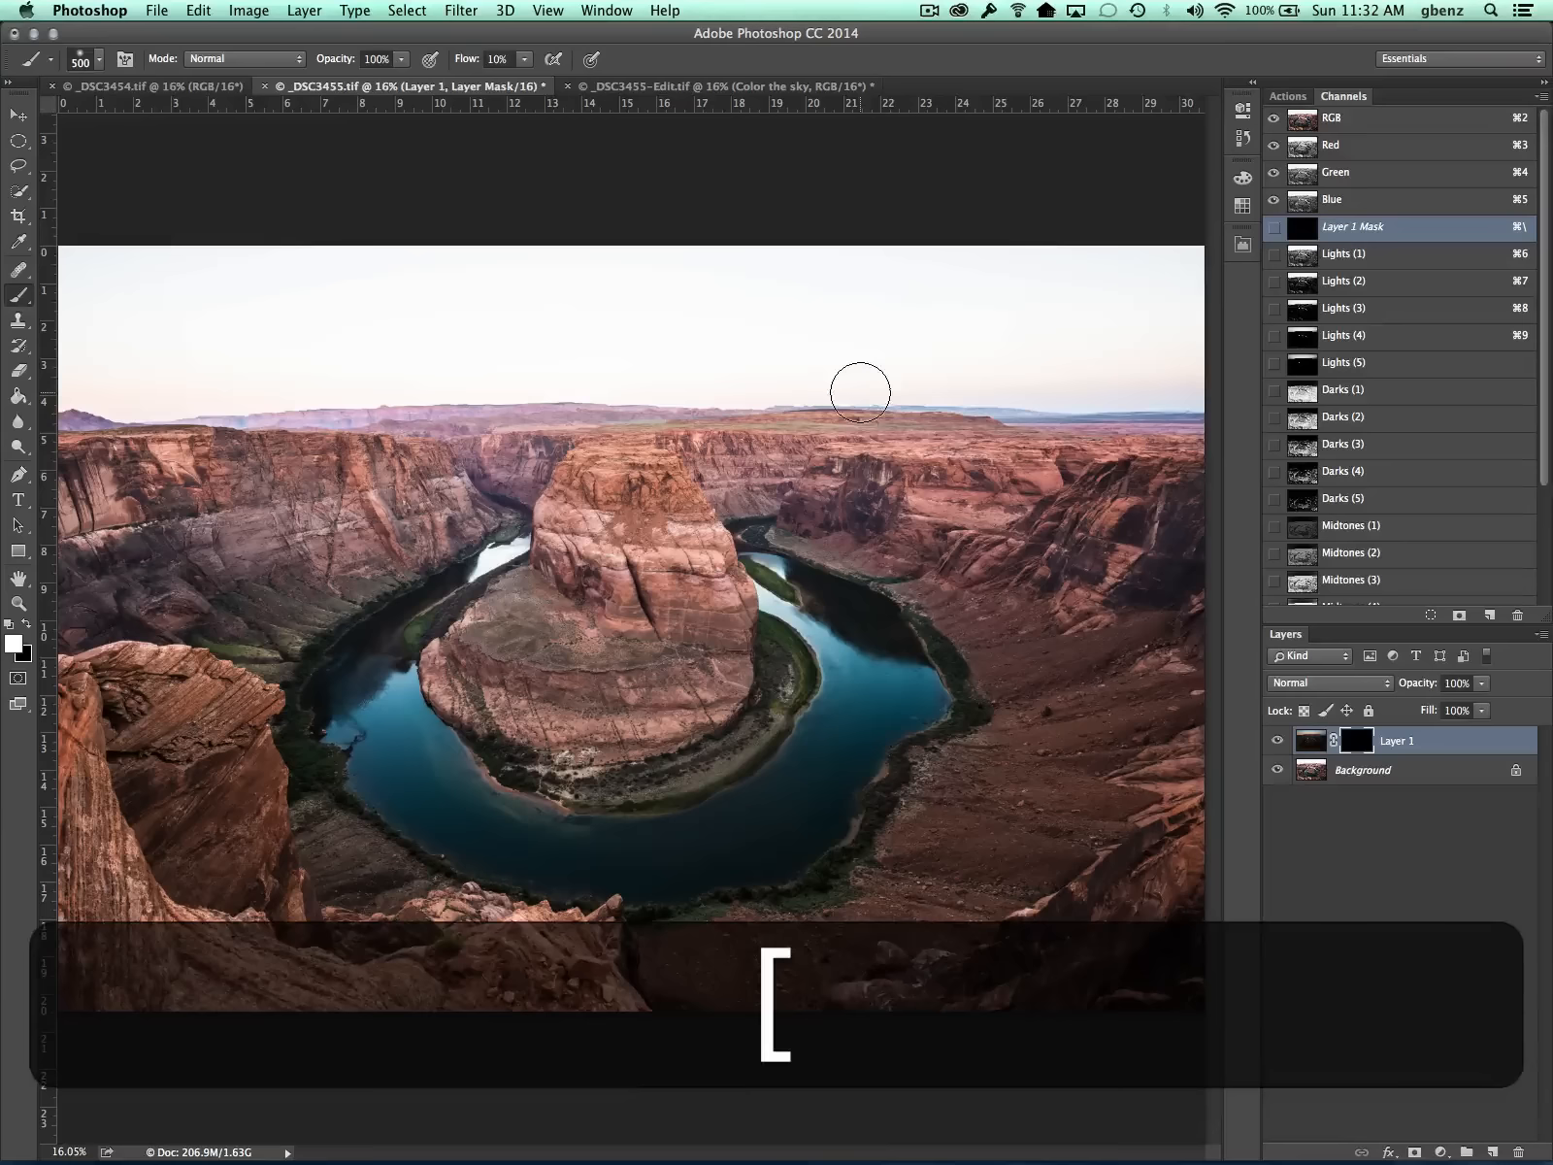
mouse_move(860, 392)
mouse_down()
mouse_move(1031, 394)
mouse_move(981, 379)
mouse_move(1016, 387)
mouse_up()
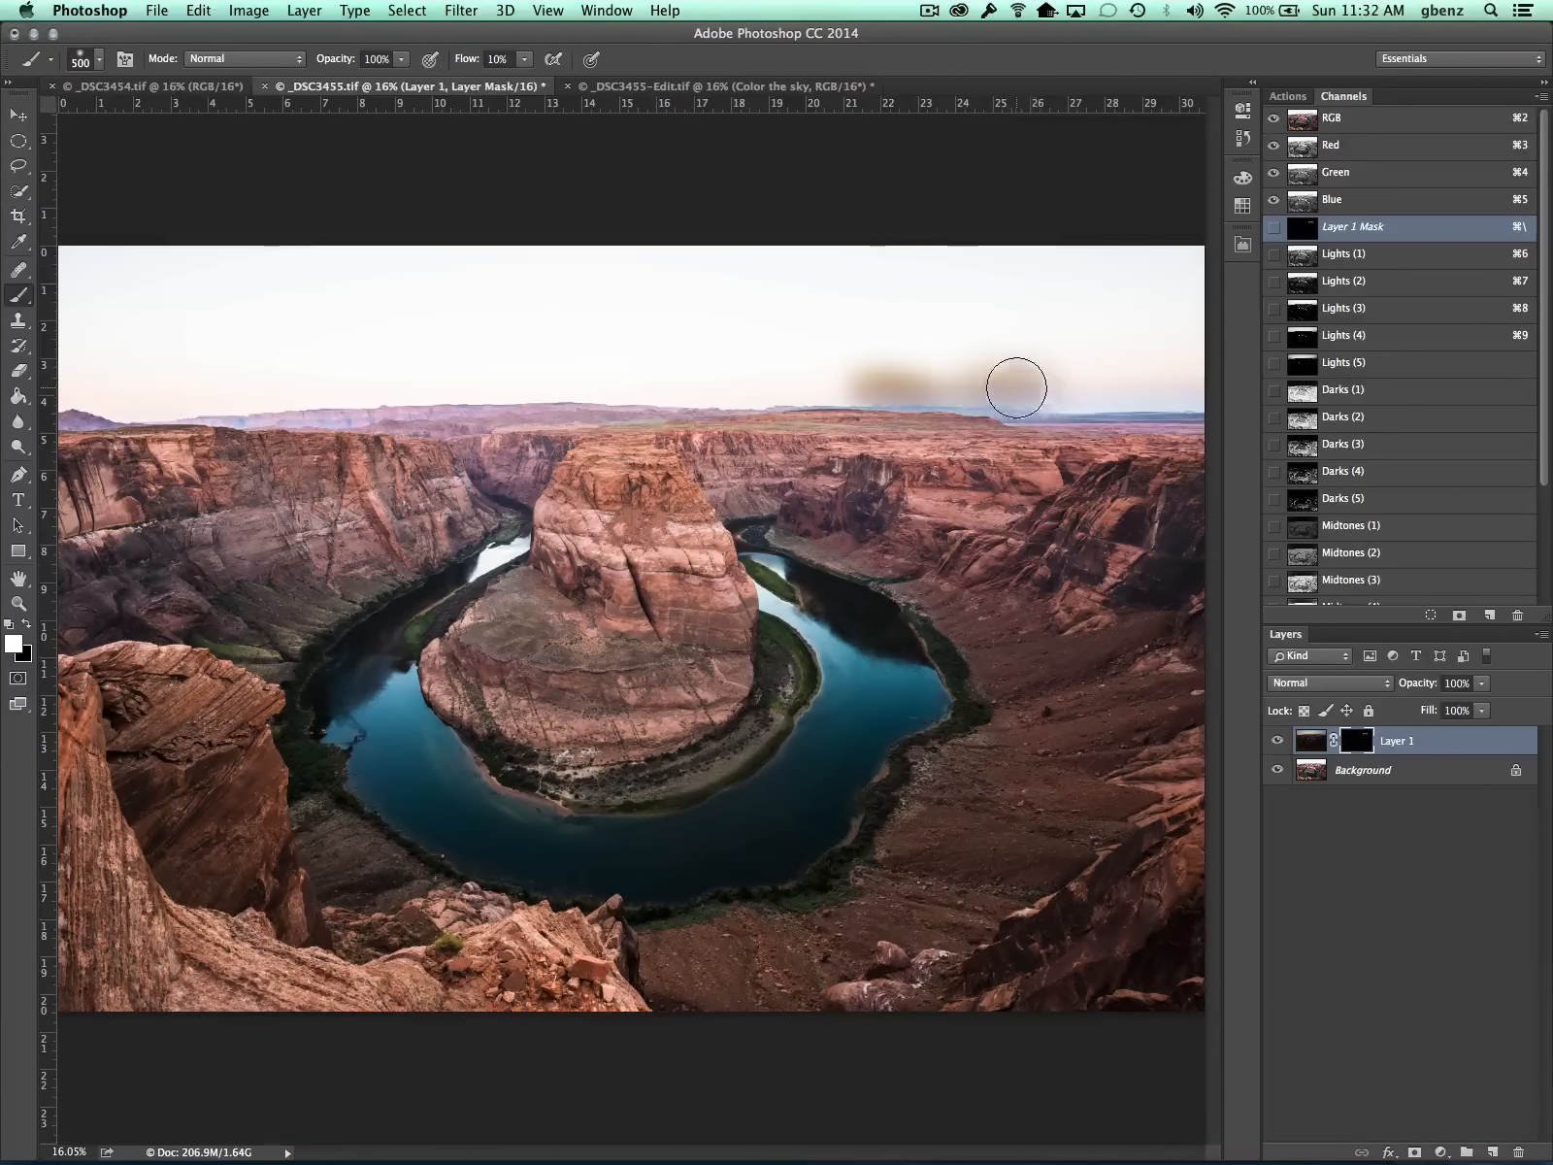
key(super+z)
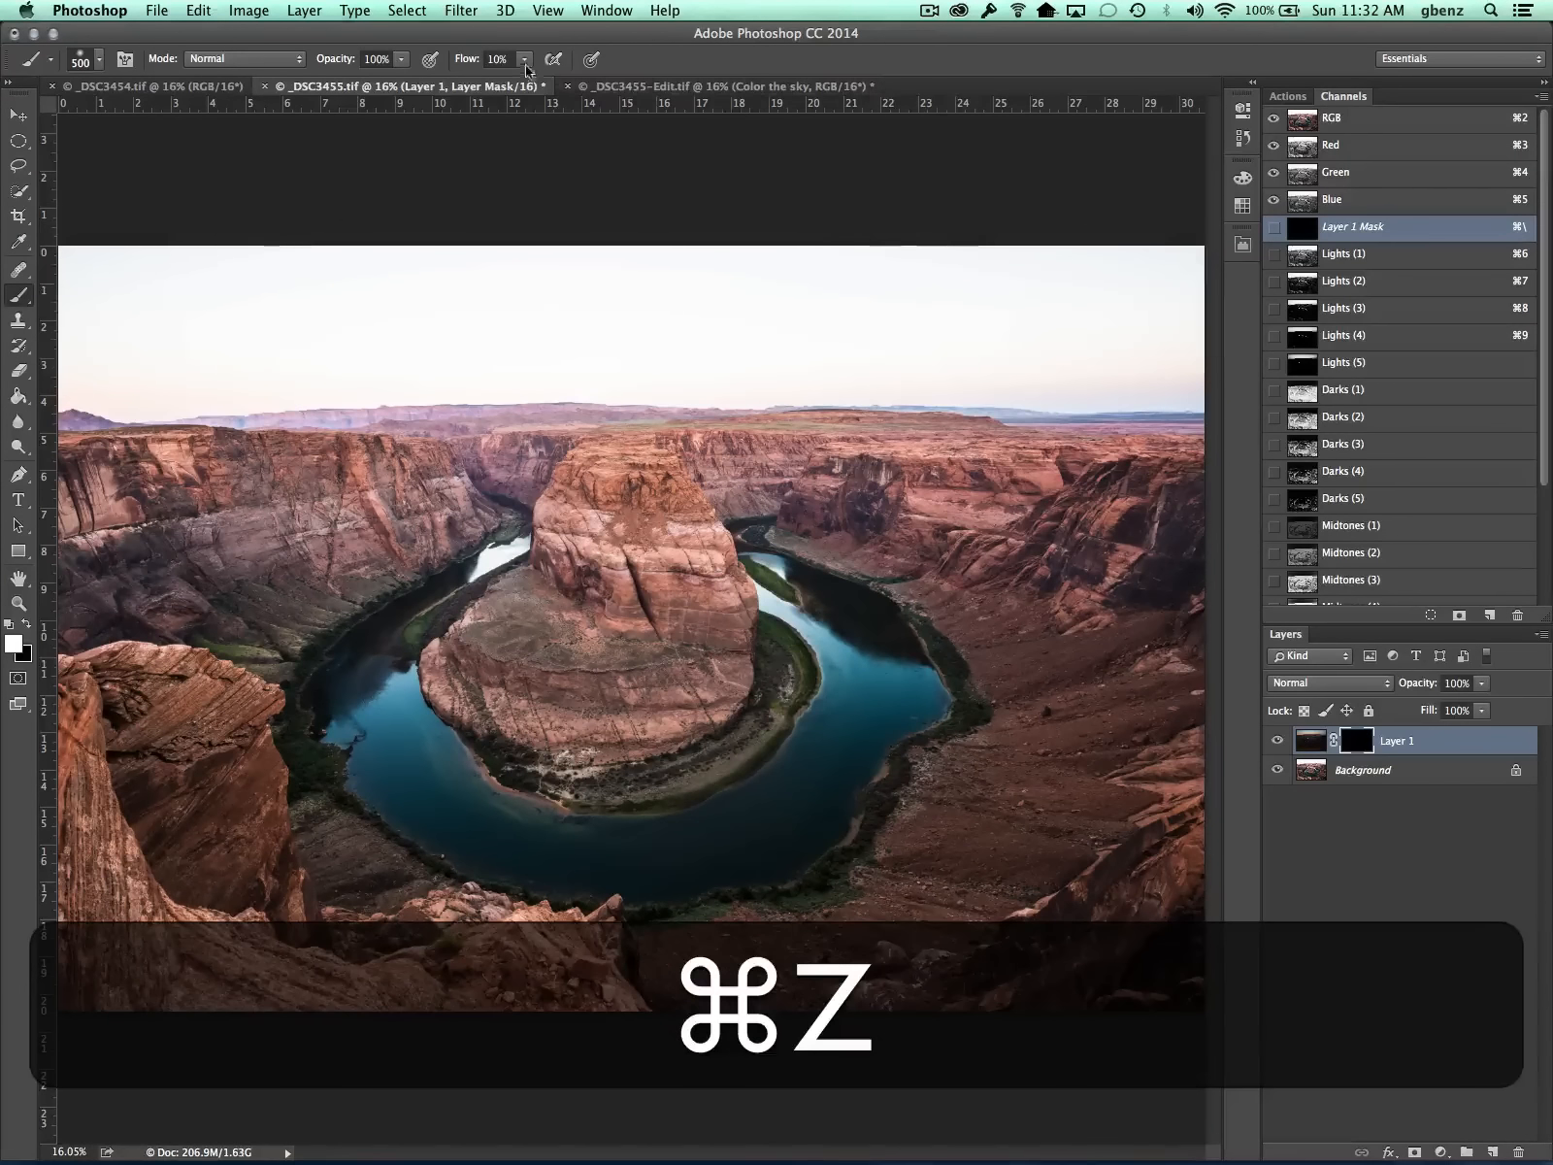
Paint white along the horizon and up through the sky on Layer 1's mask at 3% flow, enlarging the brush from size 500 toward the top.
click(526, 62)
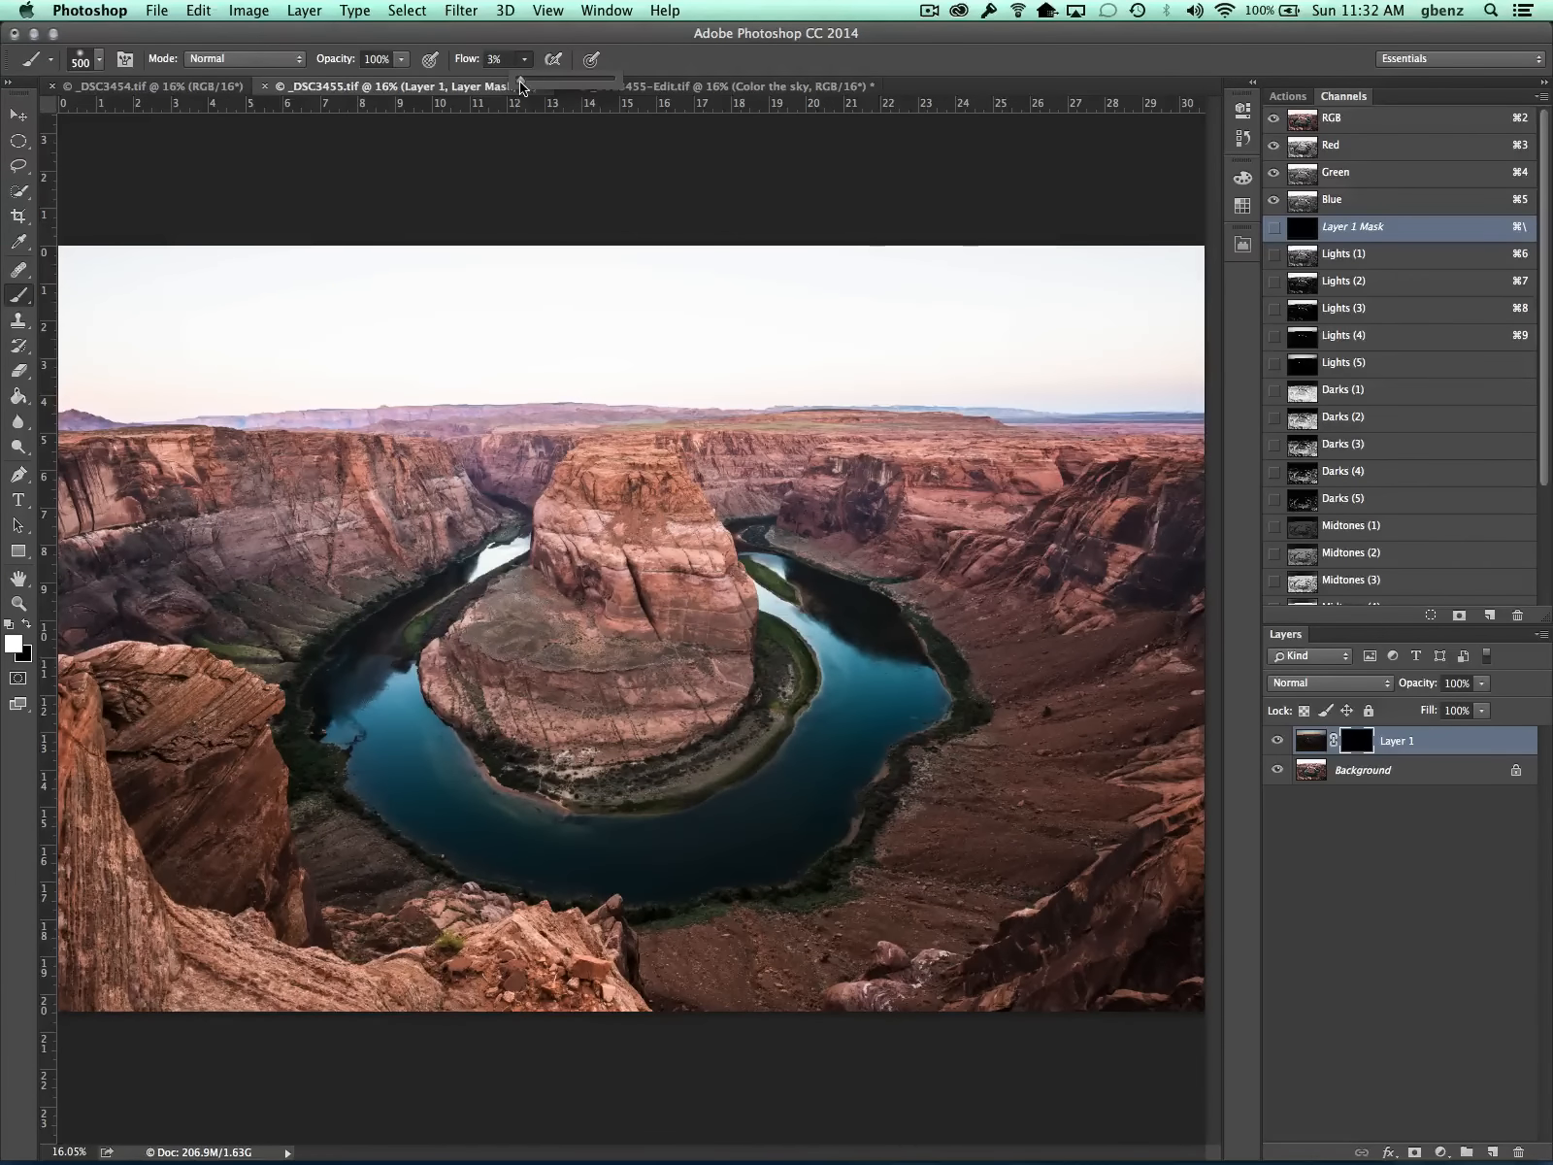
mouse_move(807, 382)
mouse_down()
mouse_move(1136, 401)
mouse_move(798, 379)
mouse_move(819, 394)
mouse_move(590, 393)
mouse_move(551, 376)
mouse_move(131, 416)
mouse_move(127, 400)
mouse_move(384, 394)
mouse_move(454, 415)
mouse_move(86, 414)
mouse_move(234, 394)
mouse_move(394, 411)
mouse_move(1172, 415)
mouse_move(425, 398)
mouse_move(356, 379)
mouse_move(75, 411)
mouse_move(142, 390)
mouse_move(227, 421)
mouse_move(619, 384)
mouse_move(864, 405)
mouse_move(1199, 402)
mouse_move(165, 385)
mouse_up()
key(bracketright)
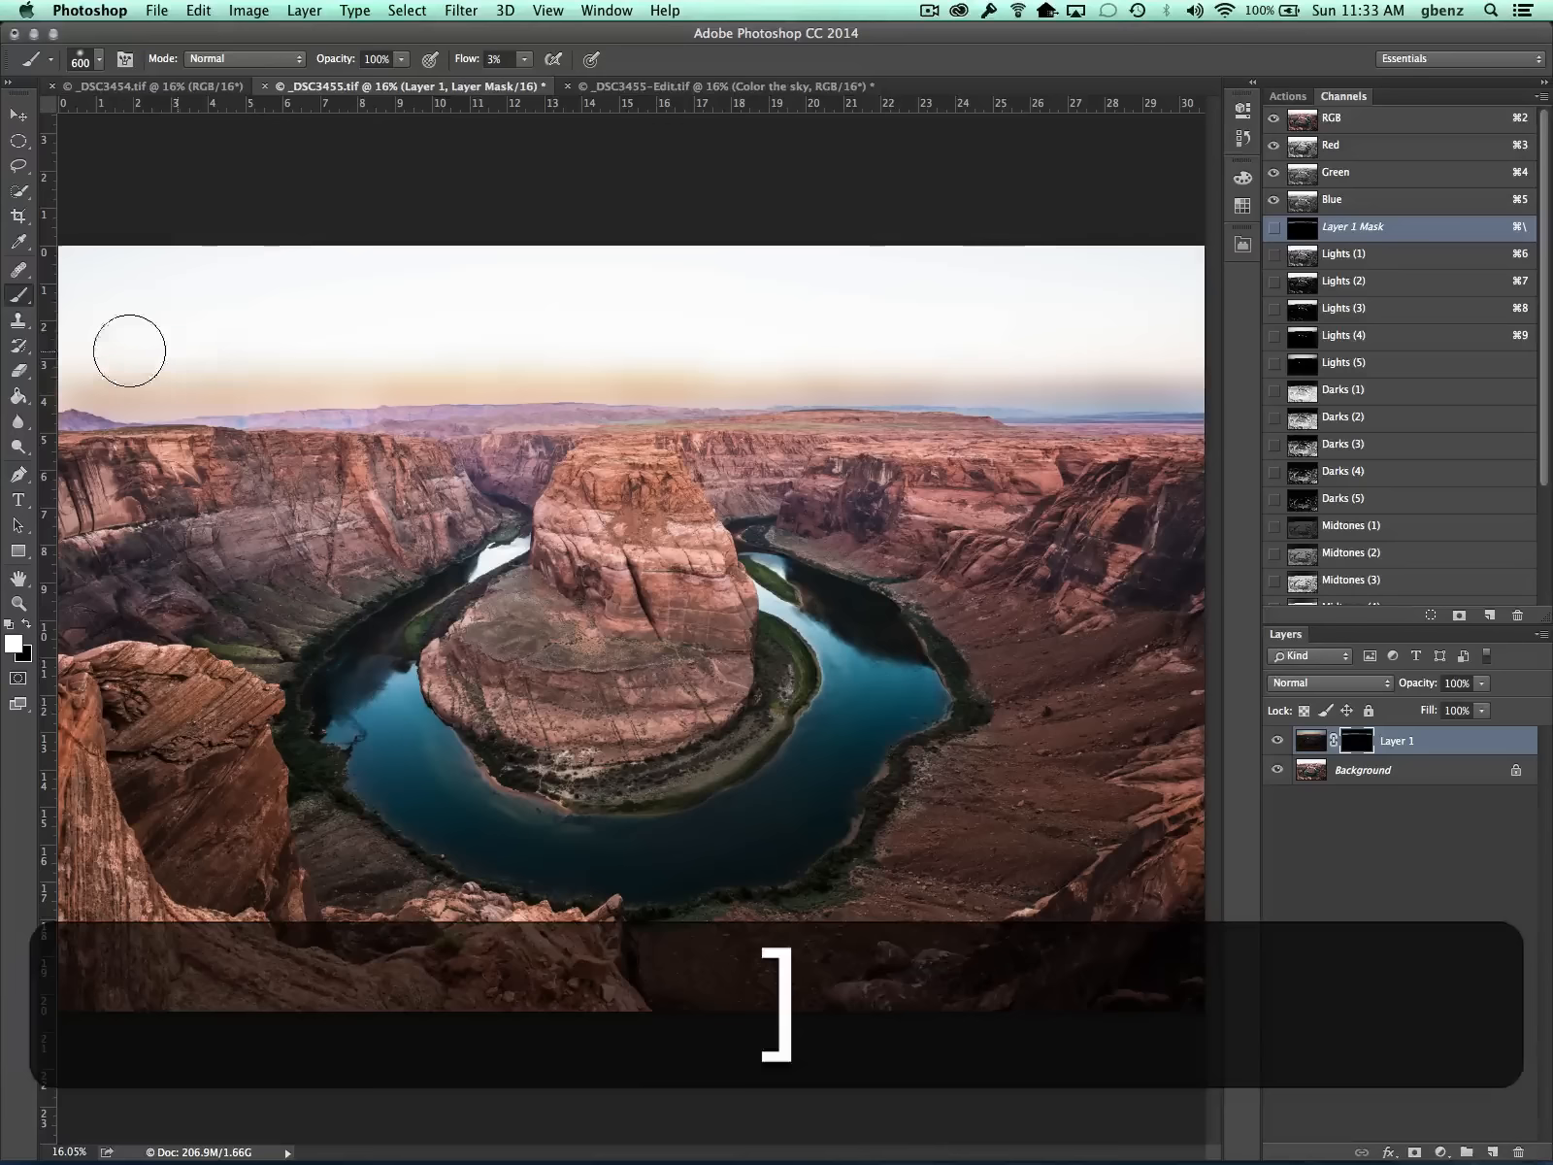
mouse_move(50, 356)
mouse_down()
mouse_move(387, 342)
mouse_move(293, 346)
mouse_move(482, 350)
mouse_move(242, 354)
mouse_move(906, 370)
mouse_move(1126, 348)
mouse_move(1049, 335)
mouse_move(1133, 287)
mouse_move(1099, 267)
mouse_move(961, 306)
mouse_move(639, 312)
mouse_move(718, 325)
mouse_move(666, 284)
mouse_move(874, 305)
mouse_move(675, 297)
mouse_move(970, 245)
mouse_move(1108, 255)
mouse_move(968, 281)
mouse_move(318, 319)
mouse_move(316, 287)
mouse_move(106, 293)
mouse_move(106, 254)
mouse_move(61, 272)
mouse_move(275, 267)
mouse_move(216, 306)
mouse_move(411, 297)
mouse_move(352, 280)
mouse_move(387, 296)
mouse_move(377, 317)
mouse_move(373, 301)
mouse_move(439, 329)
mouse_move(356, 348)
mouse_move(74, 345)
mouse_move(139, 336)
mouse_move(148, 284)
mouse_move(103, 261)
mouse_move(358, 265)
mouse_move(329, 318)
mouse_move(565, 330)
mouse_move(491, 328)
mouse_move(561, 355)
mouse_move(462, 286)
mouse_move(634, 265)
mouse_move(542, 272)
mouse_move(667, 241)
mouse_move(664, 289)
mouse_move(713, 329)
mouse_move(672, 328)
mouse_move(877, 317)
mouse_move(1161, 352)
mouse_move(1192, 325)
mouse_move(1119, 273)
mouse_move(1182, 310)
mouse_move(1134, 249)
mouse_move(1078, 246)
mouse_move(721, 261)
mouse_move(957, 285)
mouse_move(918, 339)
mouse_move(1018, 343)
mouse_move(1179, 305)
mouse_move(1040, 260)
mouse_move(564, 249)
mouse_move(617, 267)
mouse_move(502, 241)
mouse_move(166, 267)
mouse_move(243, 264)
mouse_move(106, 290)
mouse_move(69, 336)
mouse_move(337, 318)
mouse_move(374, 343)
mouse_move(1119, 344)
mouse_move(1080, 277)
mouse_move(1161, 285)
mouse_up()
key(bracketright)
key(bracketright)
key(bracketright)
key(bracketright)
key(bracketright)
Deselect the luminosity selection and paint the far-right edge of the sky on Layer 1's mask with a size 700 brush.
key(super+d)
key(bracketleft)
key(bracketleft)
key(bracketleft)
key(bracketleft)
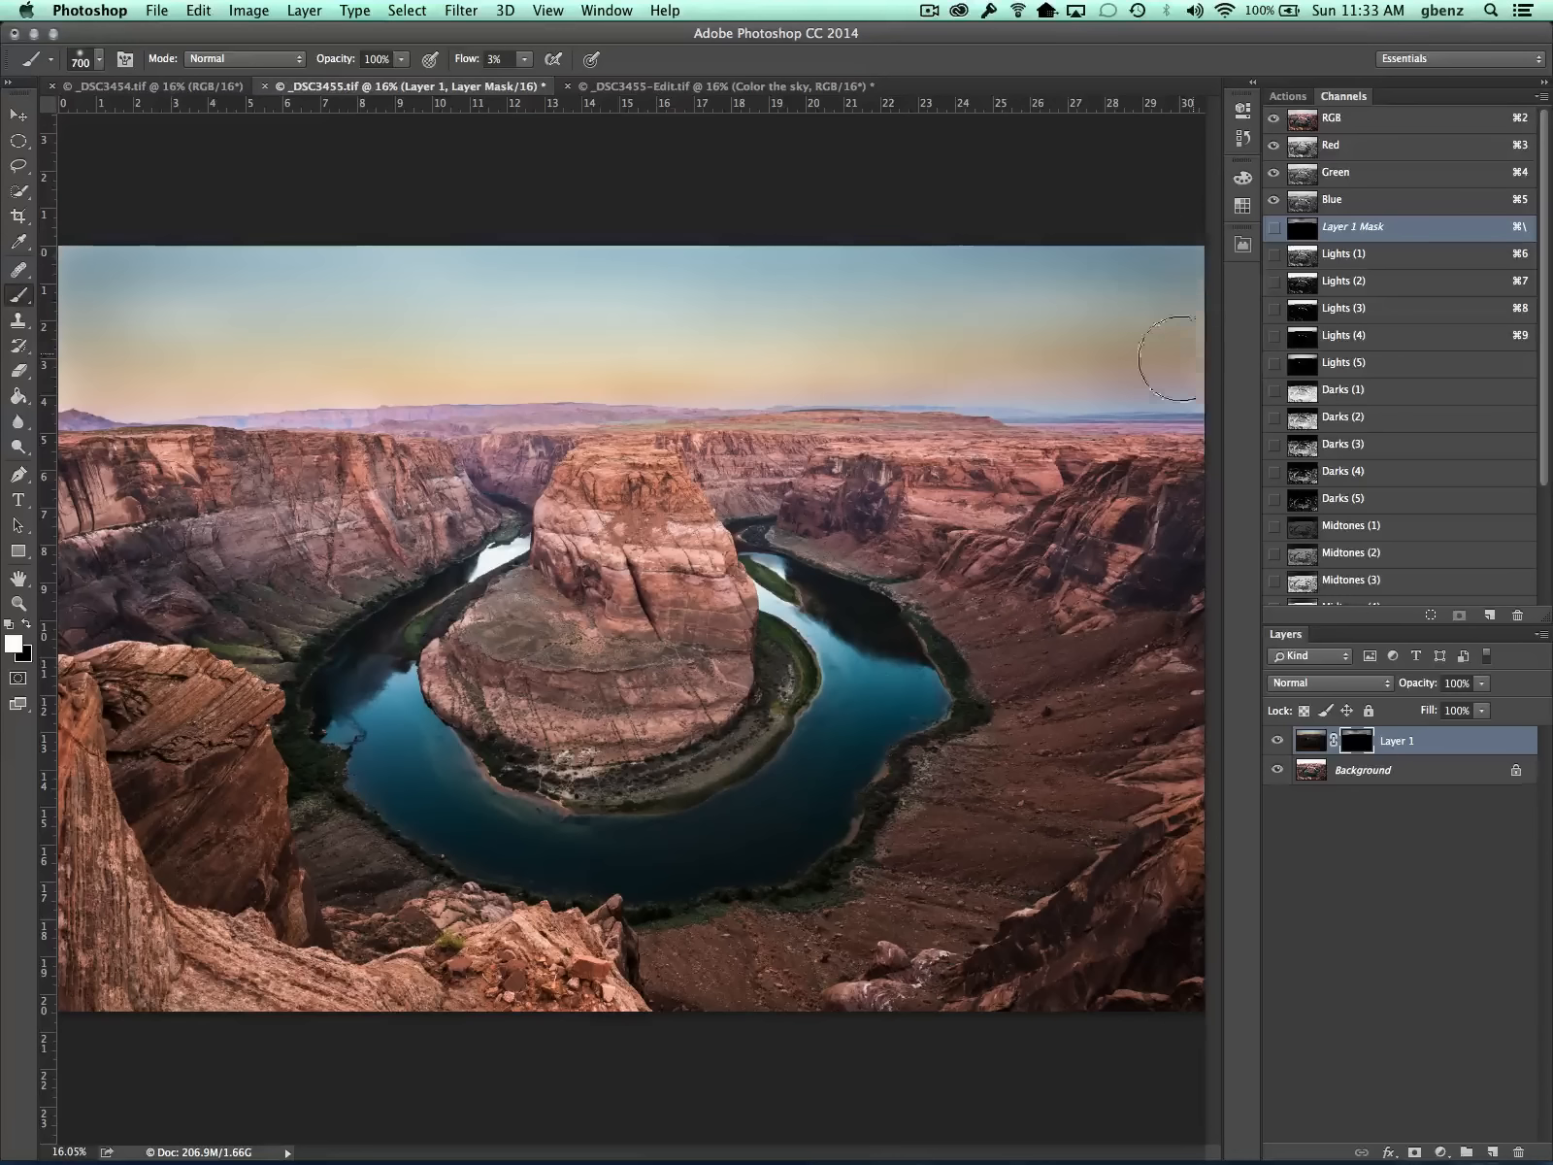
mouse_move(1175, 358)
mouse_down()
mouse_move(1175, 243)
mouse_move(811, 278)
mouse_move(836, 258)
mouse_move(128, 275)
mouse_move(161, 325)
mouse_move(87, 361)
mouse_move(60, 329)
mouse_move(65, 244)
mouse_move(61, 317)
mouse_move(581, 310)
mouse_move(619, 355)
mouse_move(800, 342)
mouse_move(624, 275)
mouse_move(742, 243)
mouse_move(369, 254)
mouse_move(55, 368)
mouse_move(78, 326)
mouse_move(52, 284)
mouse_move(80, 255)
mouse_move(111, 256)
mouse_move(93, 275)
mouse_move(119, 286)
mouse_move(99, 361)
mouse_move(142, 267)
mouse_move(311, 327)
mouse_move(568, 326)
mouse_move(220, 356)
mouse_move(210, 294)
mouse_move(281, 239)
mouse_move(1017, 271)
mouse_move(916, 254)
mouse_move(1159, 252)
mouse_move(1188, 280)
mouse_up()
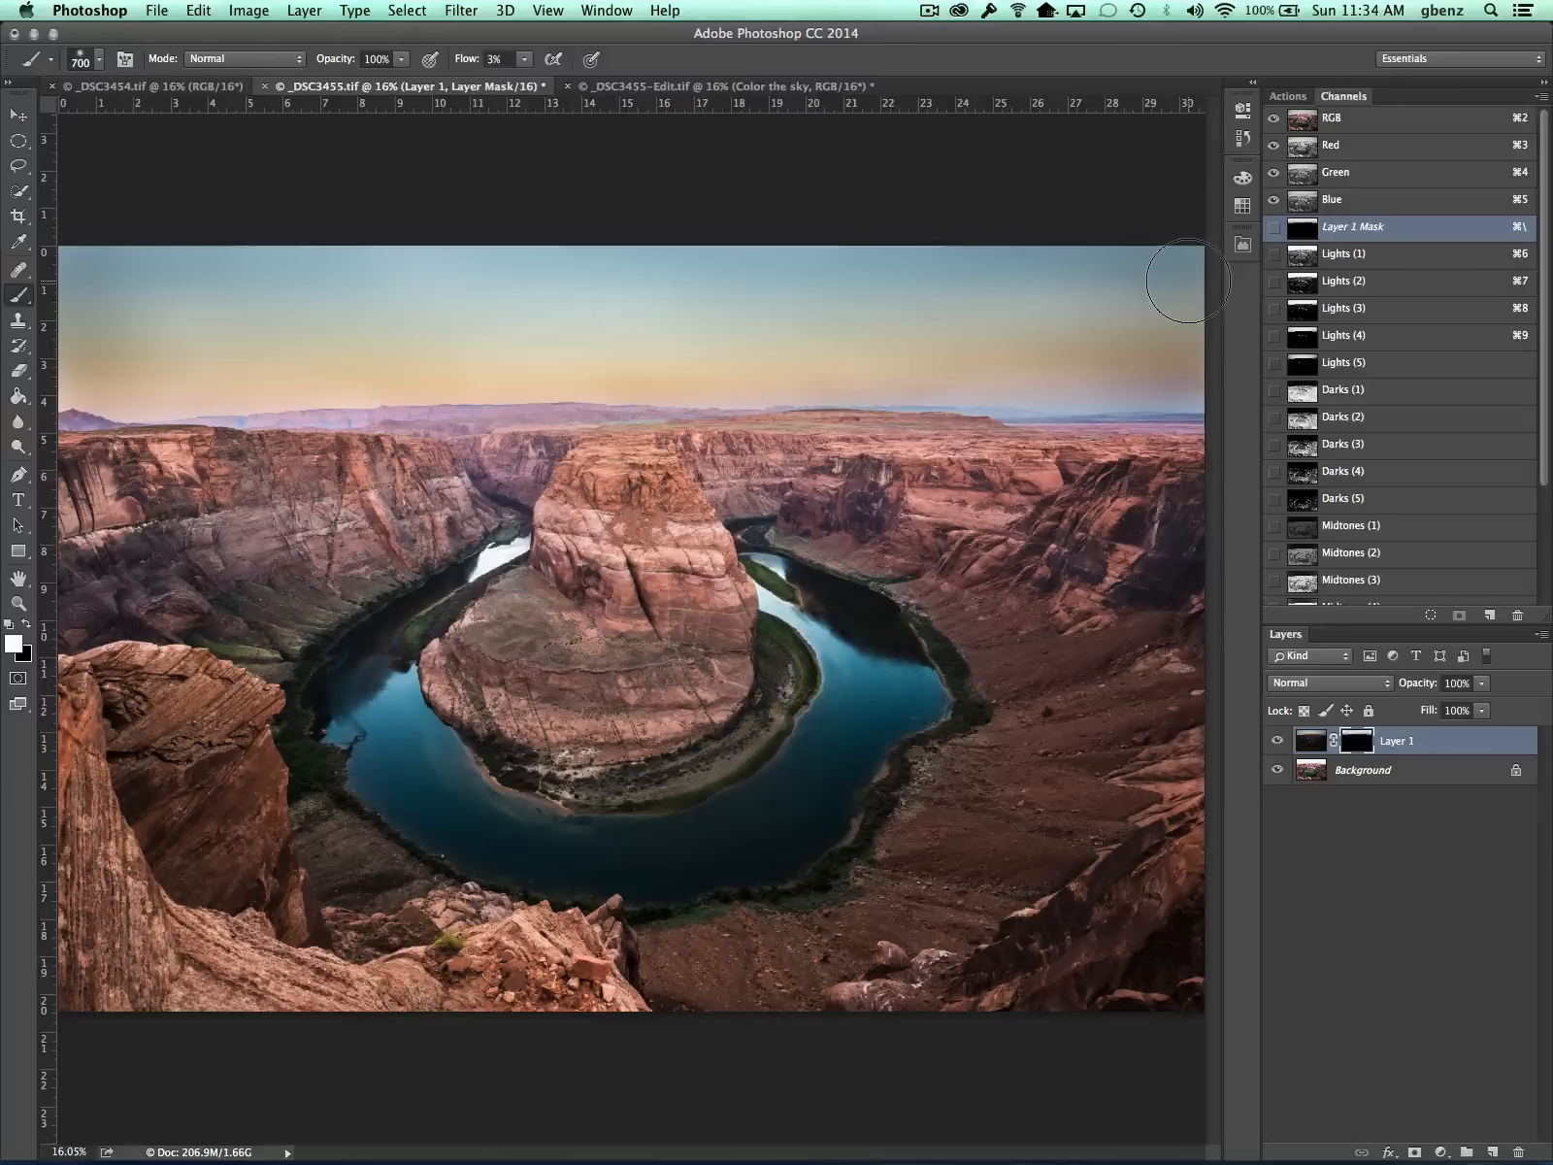
Lower the opacity of Layer 1 to 60% to soften the blended sky.
mouse_move(1150, 626)
mouse_down()
mouse_move(1145, 693)
mouse_move(1148, 586)
mouse_up()
click(1483, 685)
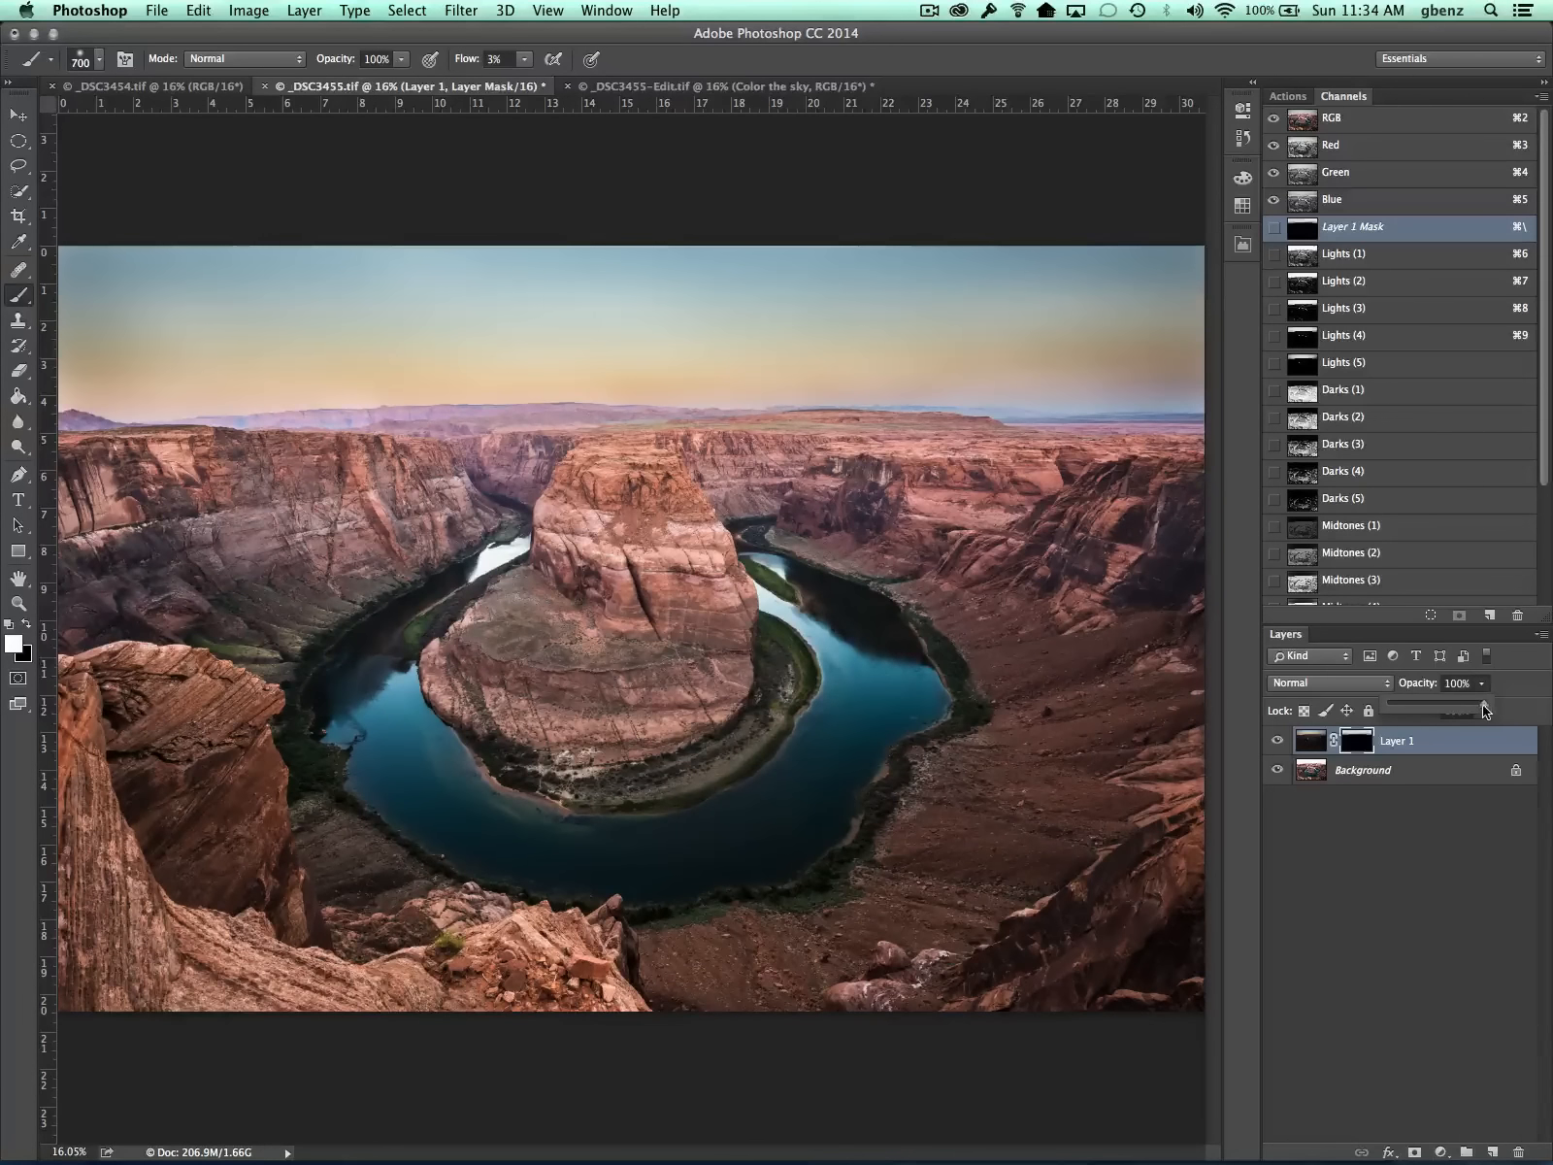
drag(1465, 709, 1447, 709)
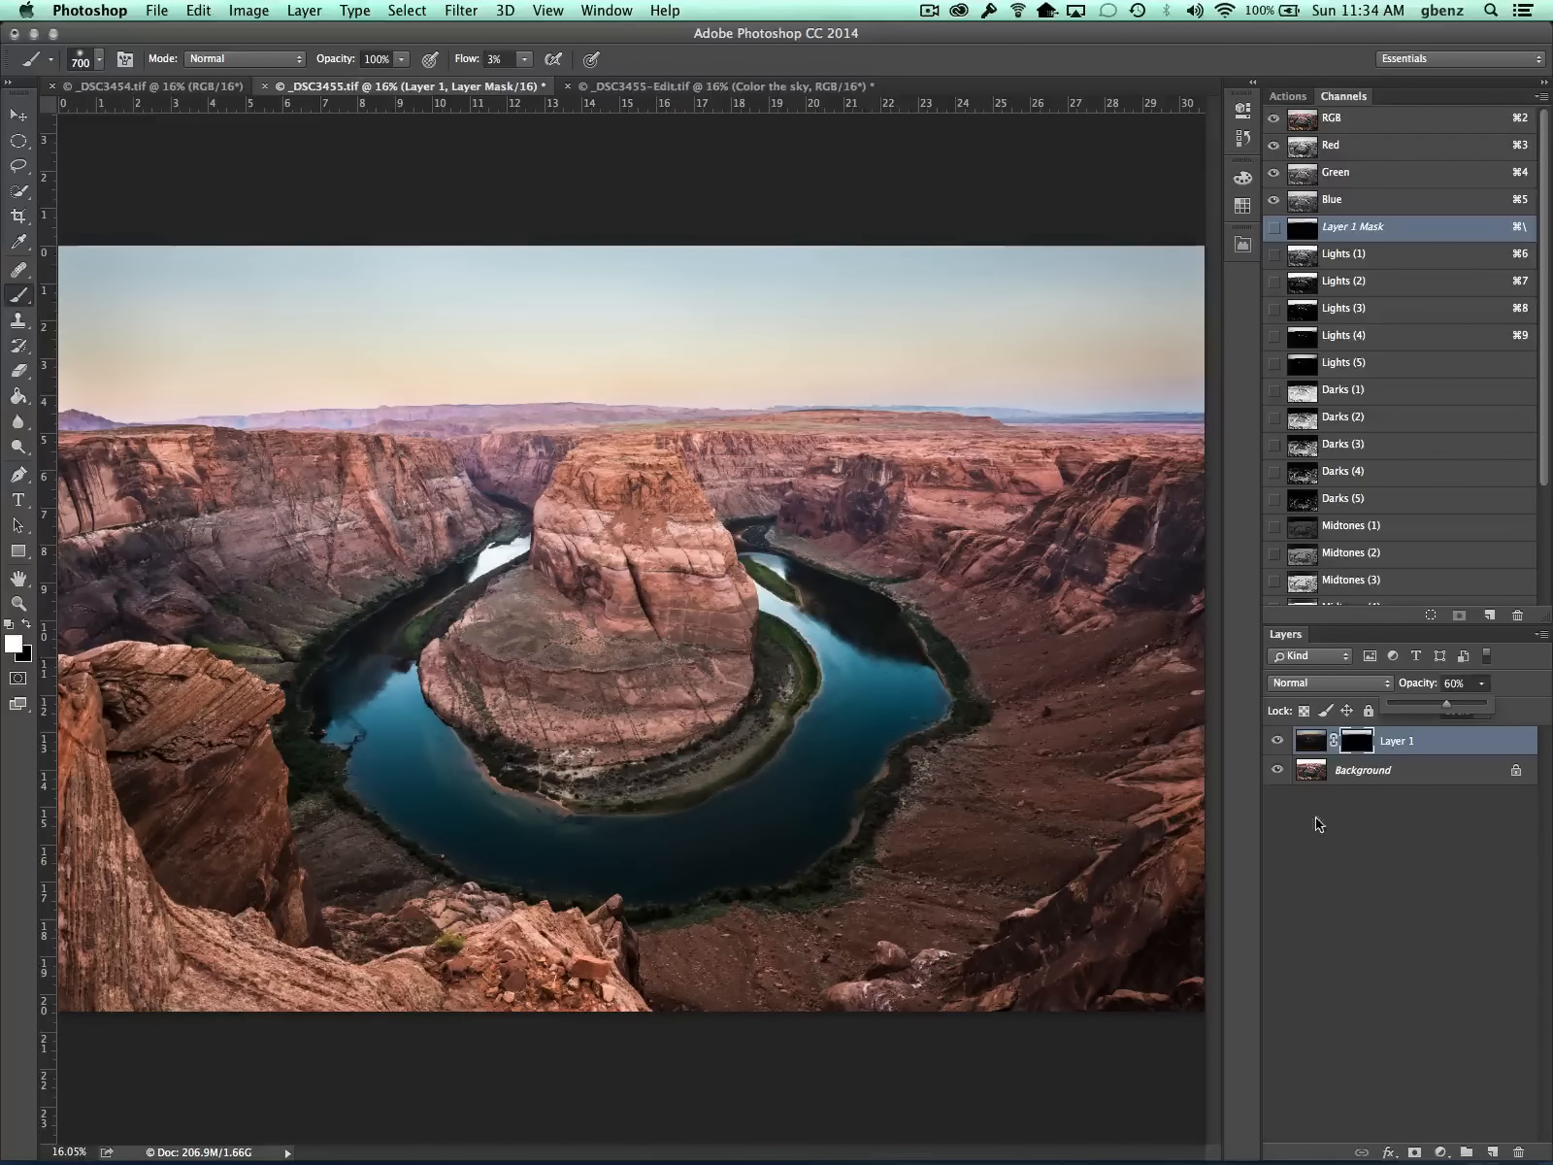
Compare the photo with and without the blended sky of Layer 1, leaving the layer shown.
click(1277, 742)
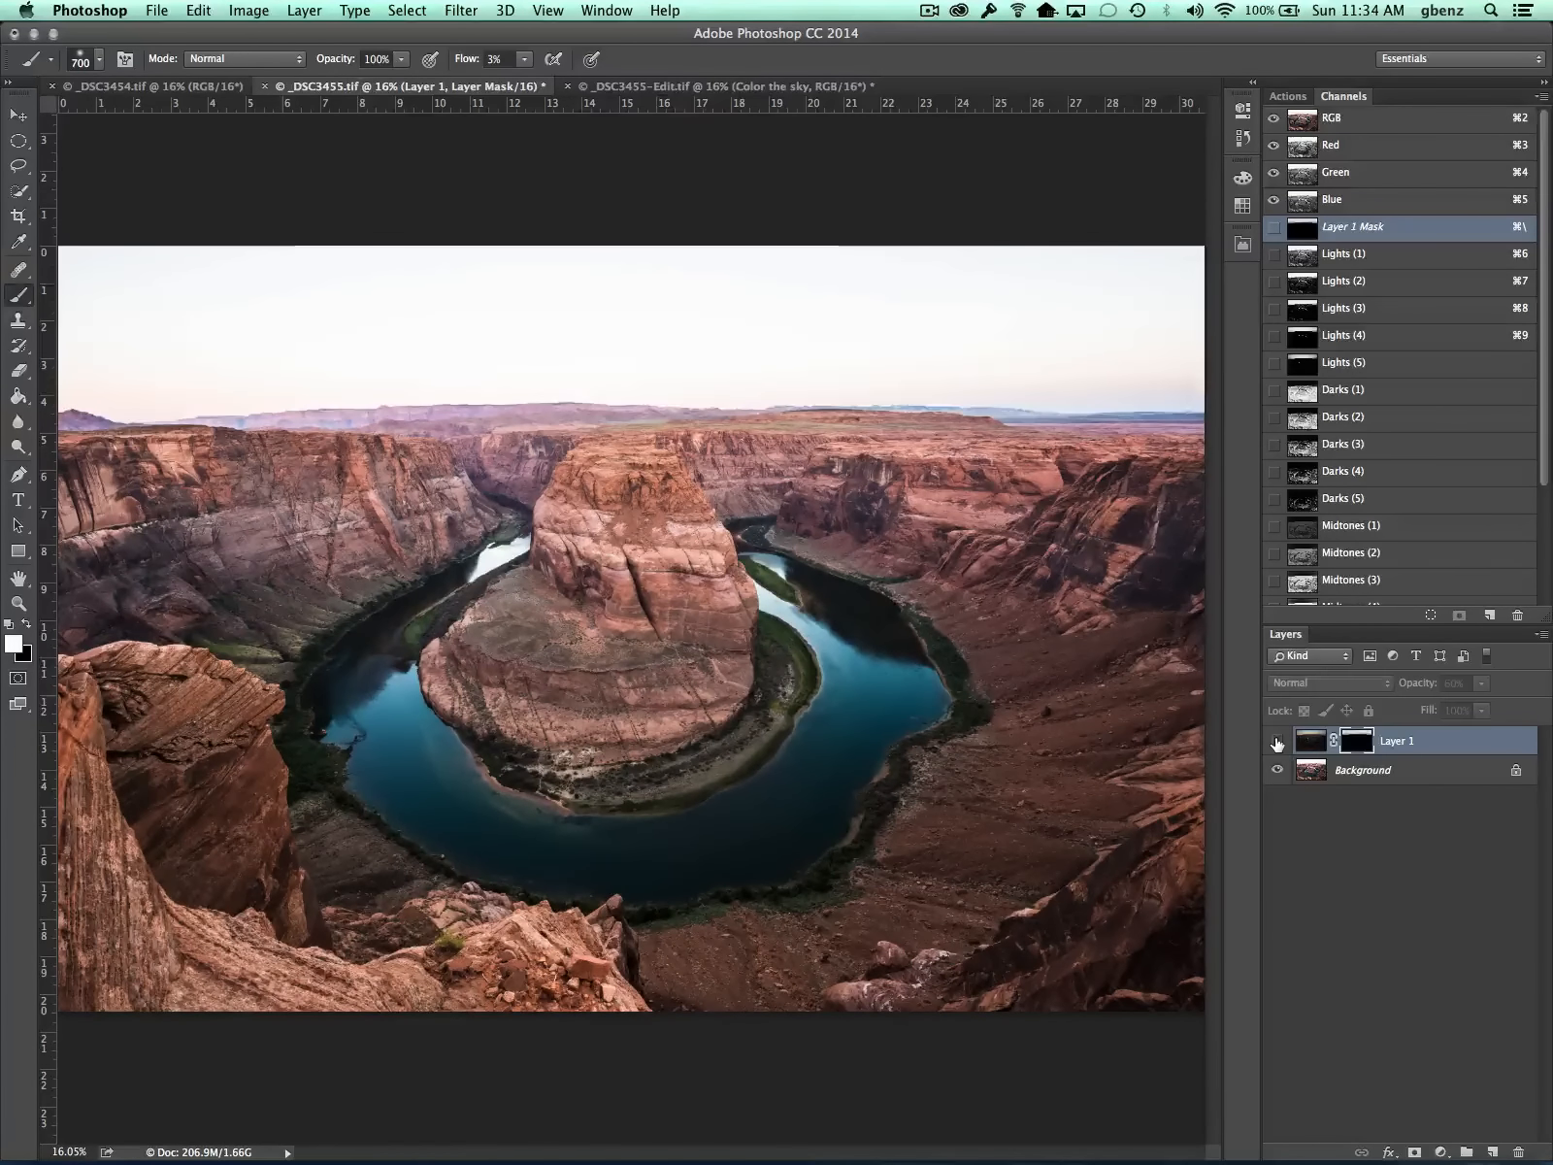
click(1277, 742)
click(1278, 743)
click(1277, 742)
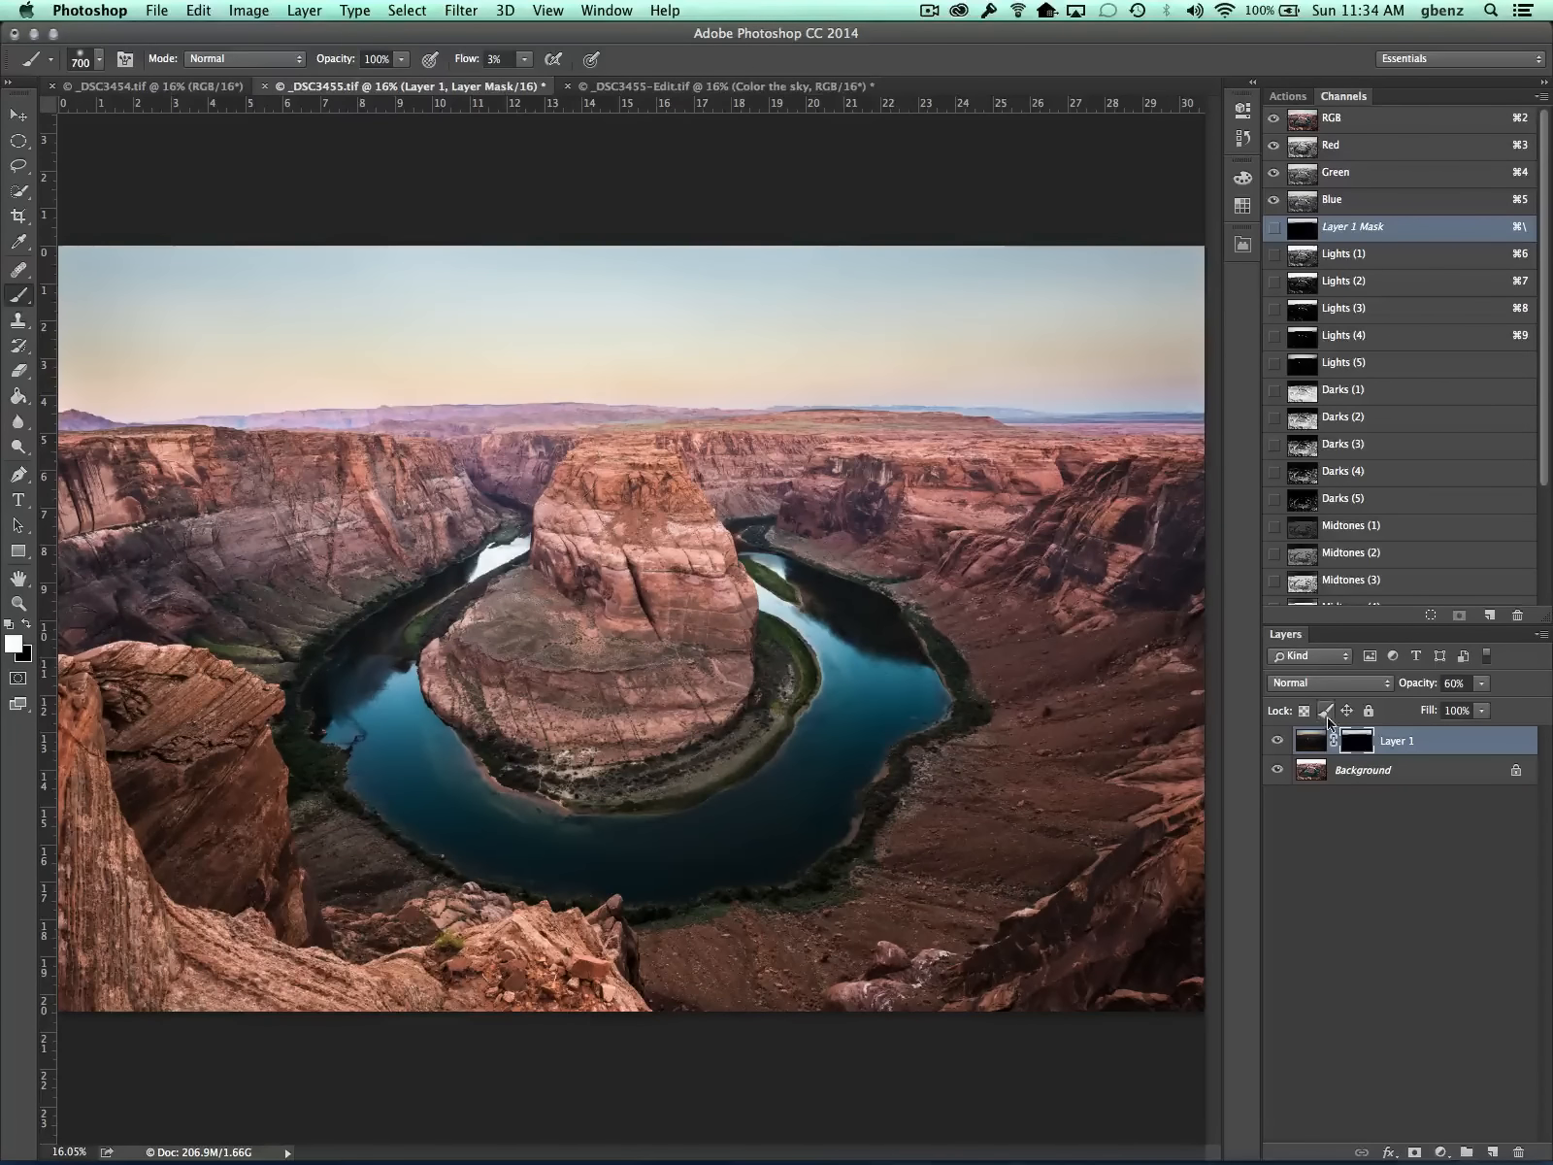
click(1277, 741)
click(1277, 742)
click(1279, 742)
click(1279, 742)
Switch to the _DSC3455-Edit.tif document and compare it with and without the Sky blend layer.
click(622, 86)
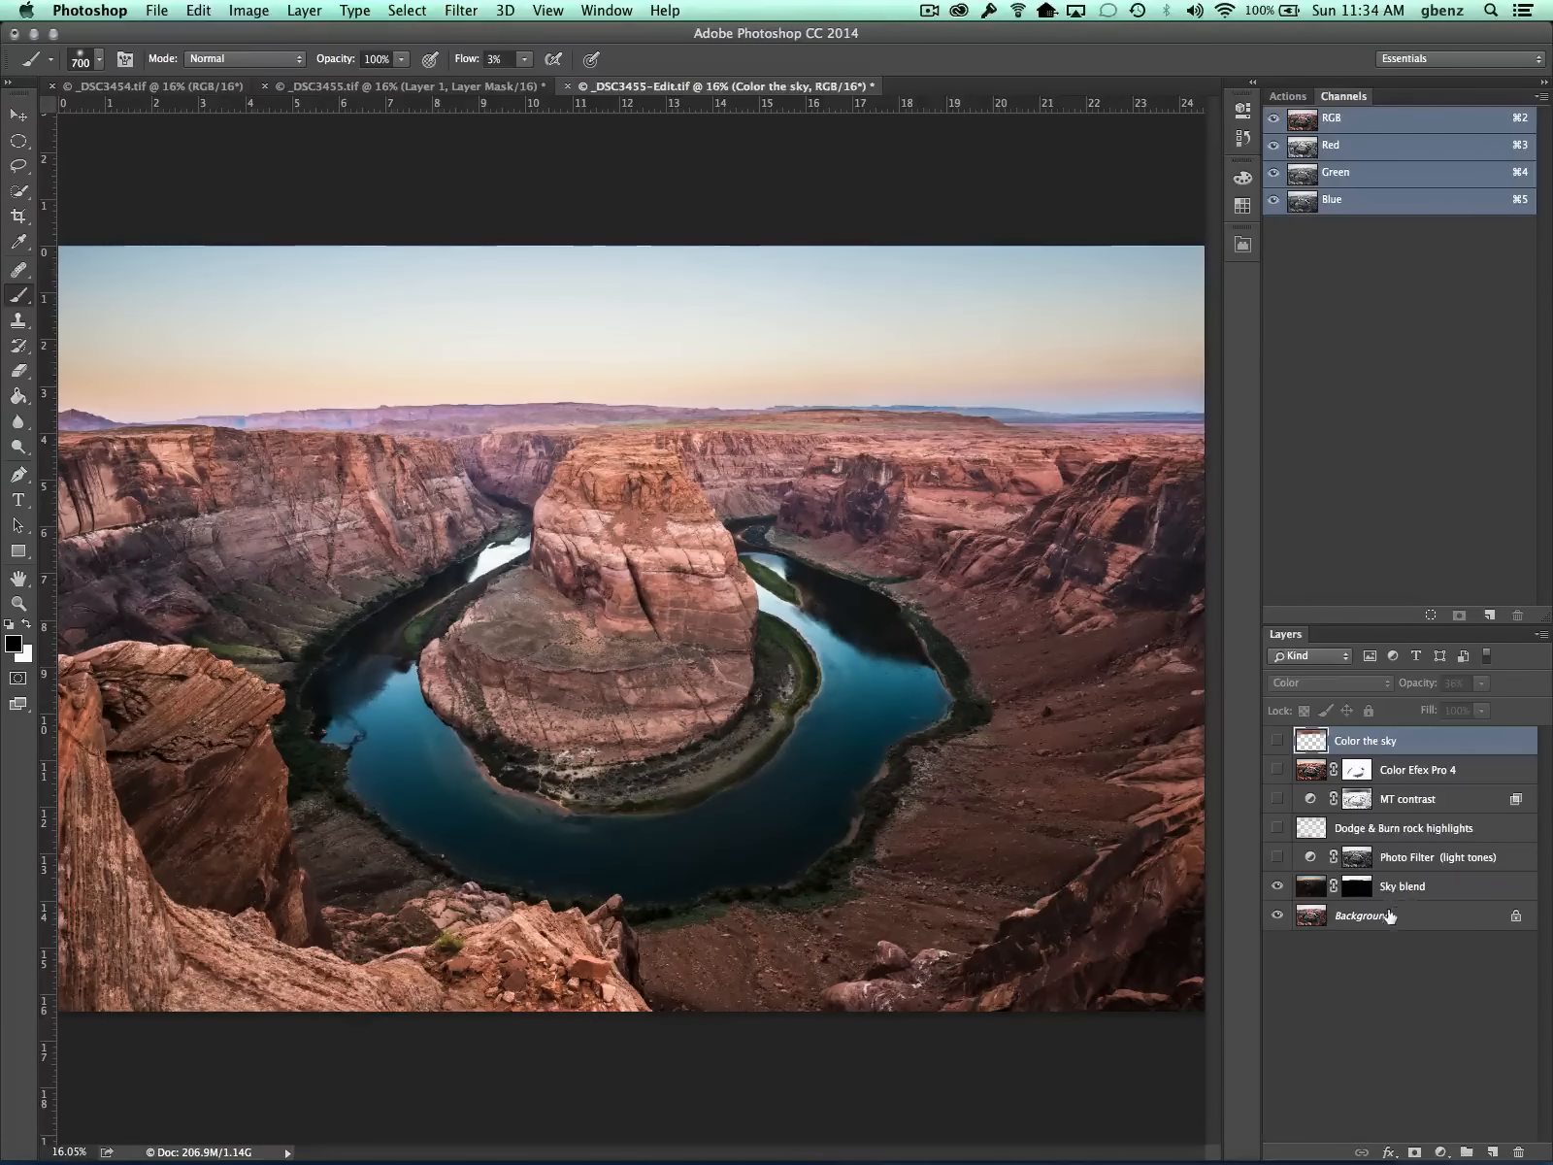
click(1277, 886)
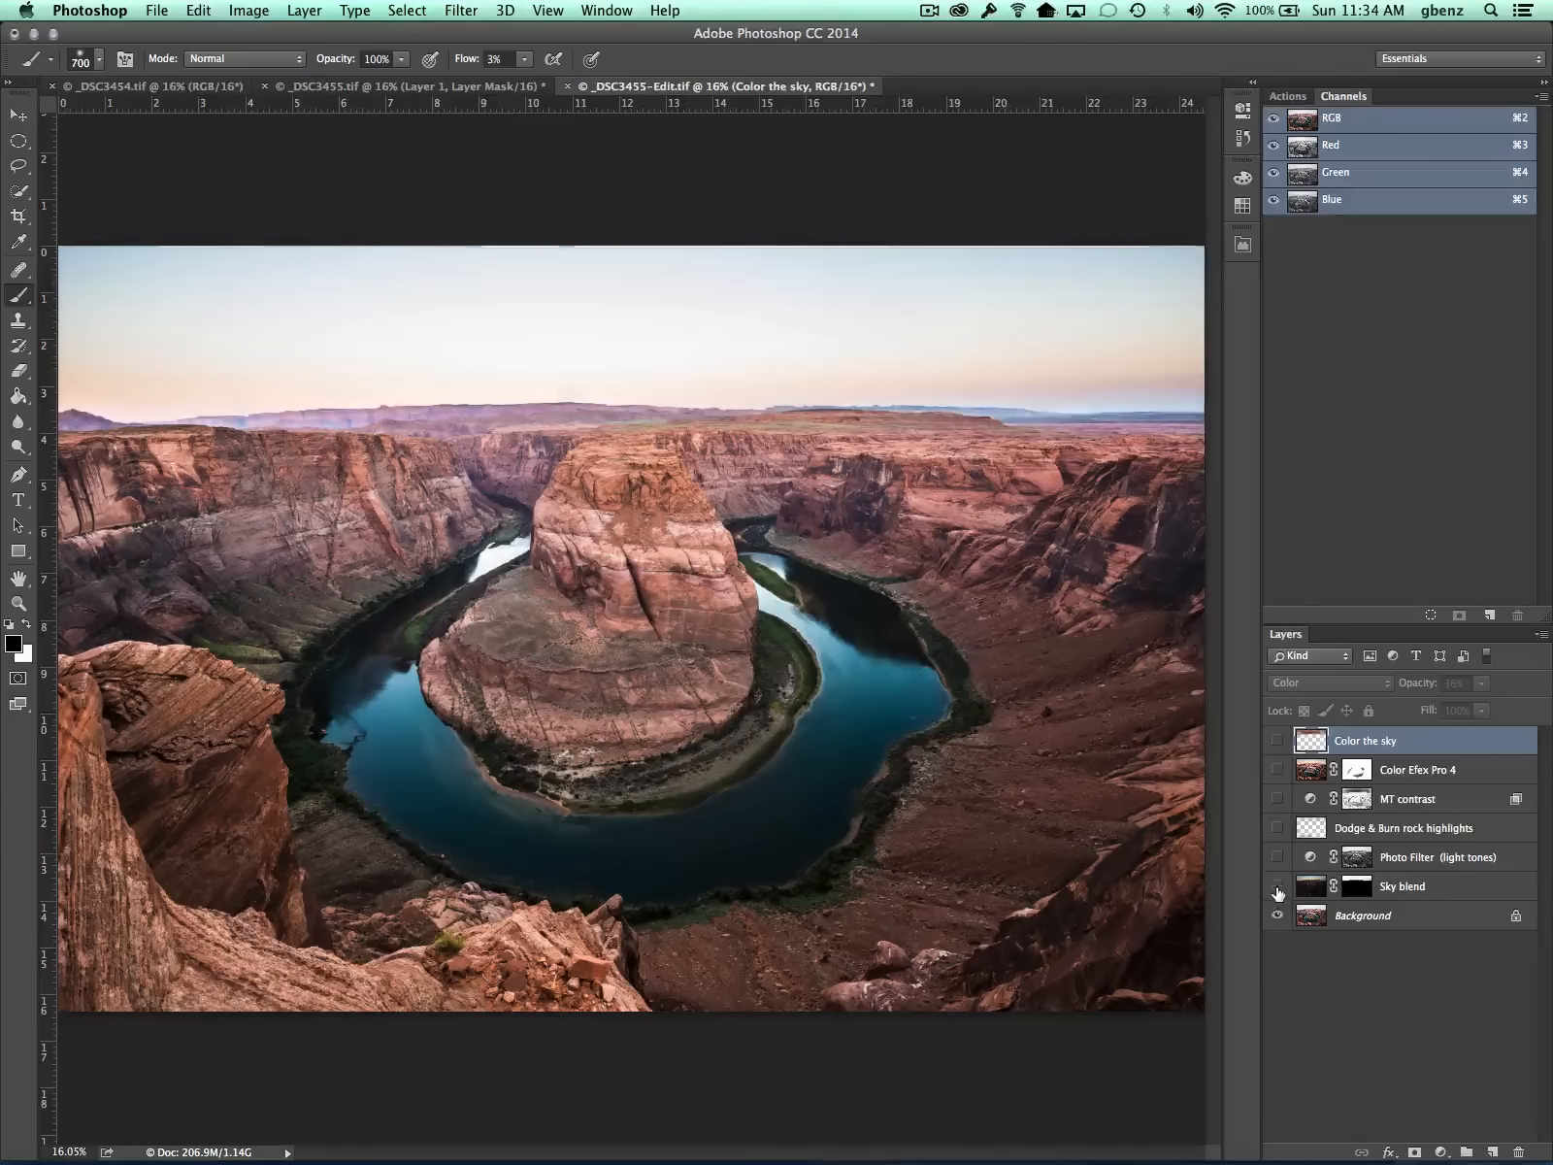
click(1277, 886)
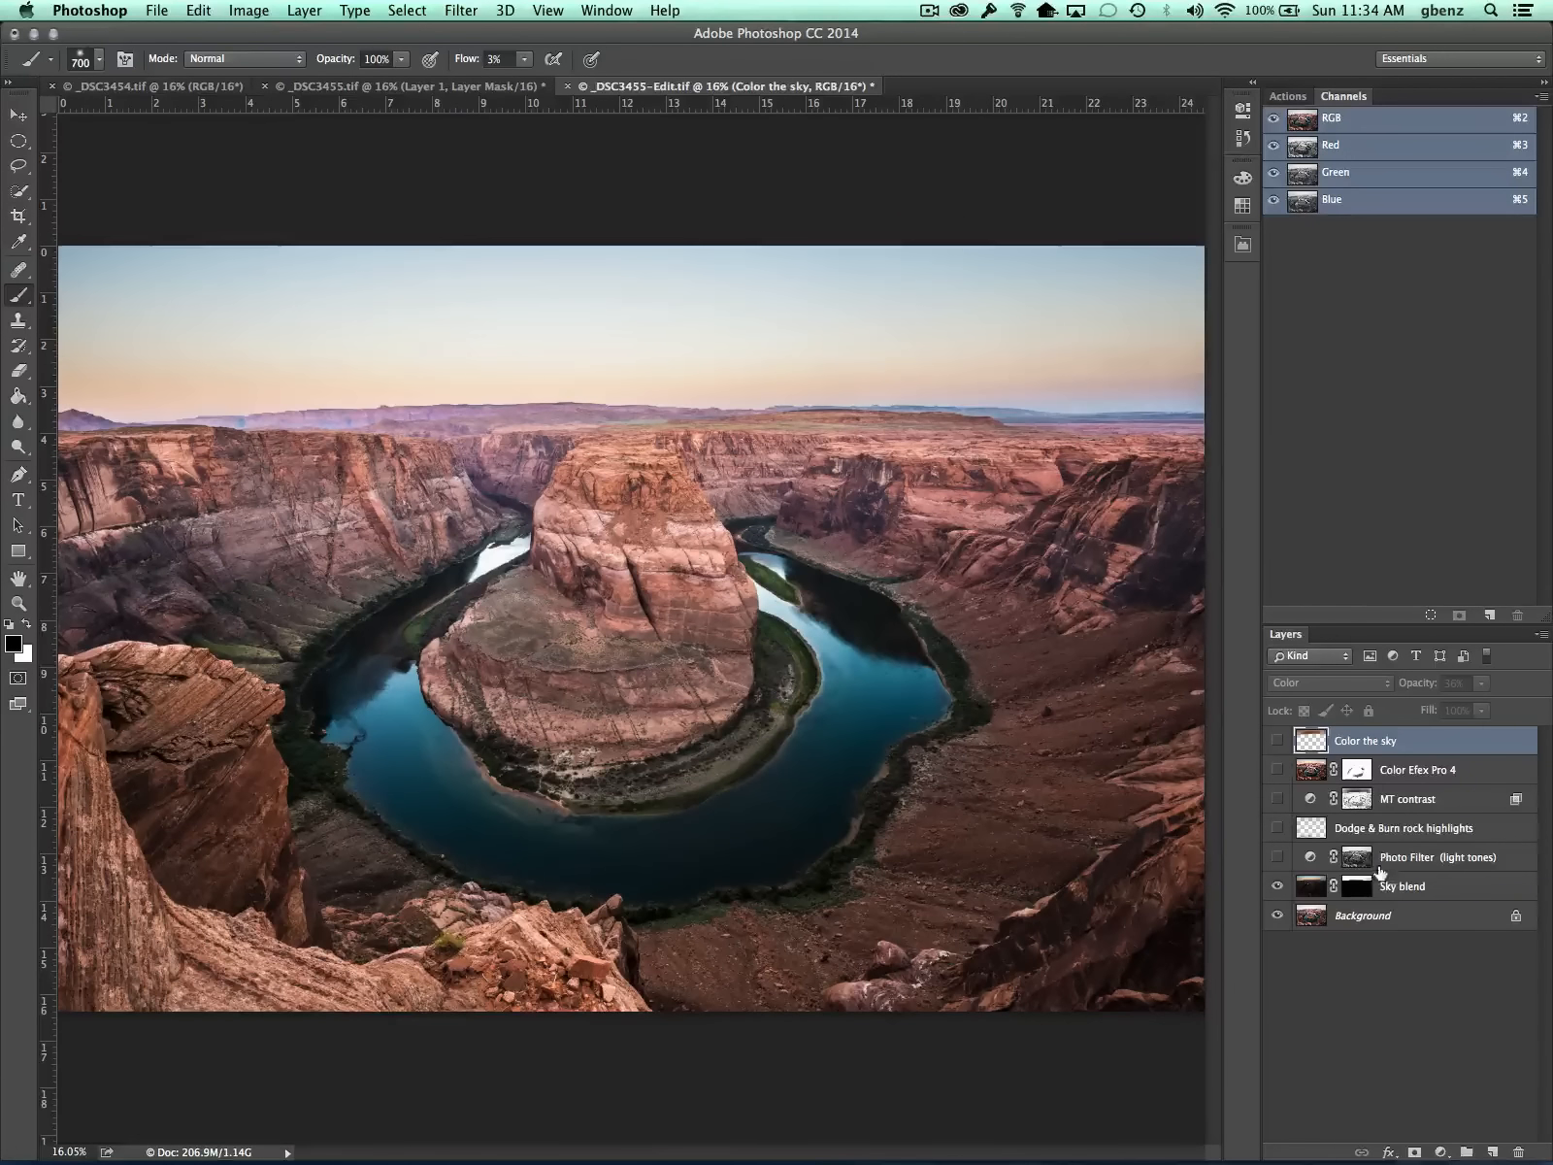
Show the Photo Filter (light tones) layer, comparing the image with and without it.
click(1277, 857)
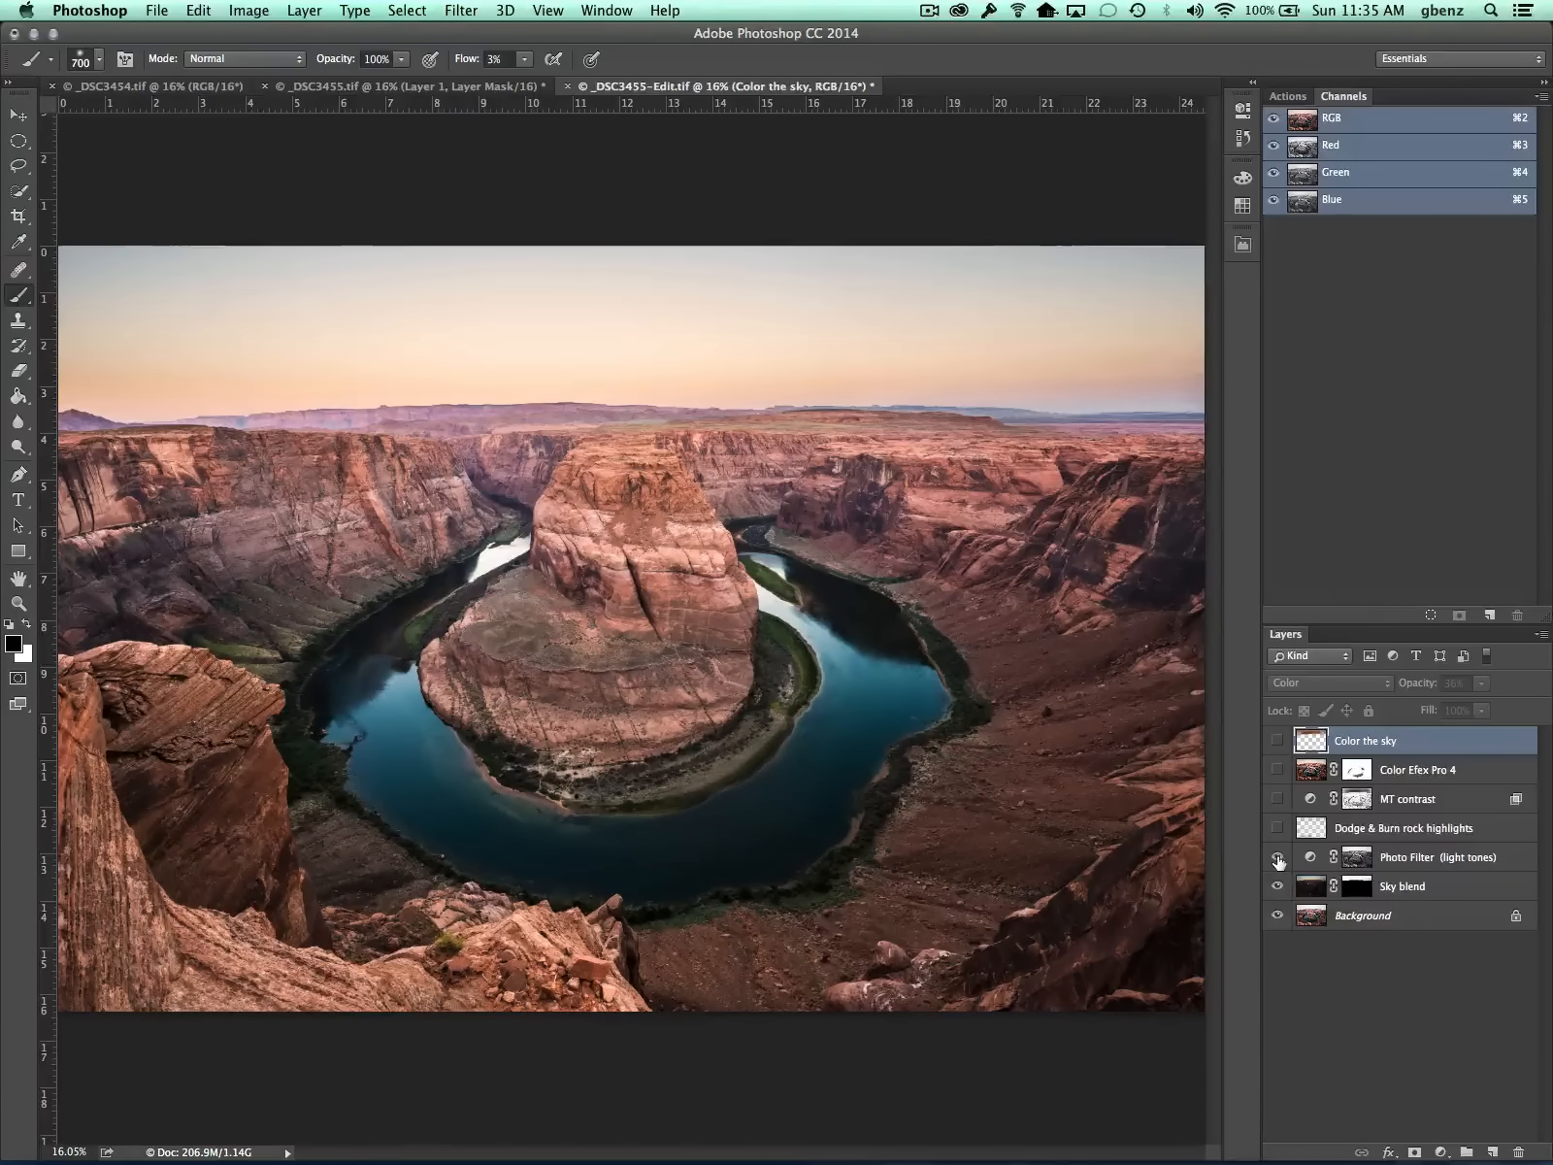
click(1277, 857)
click(1277, 856)
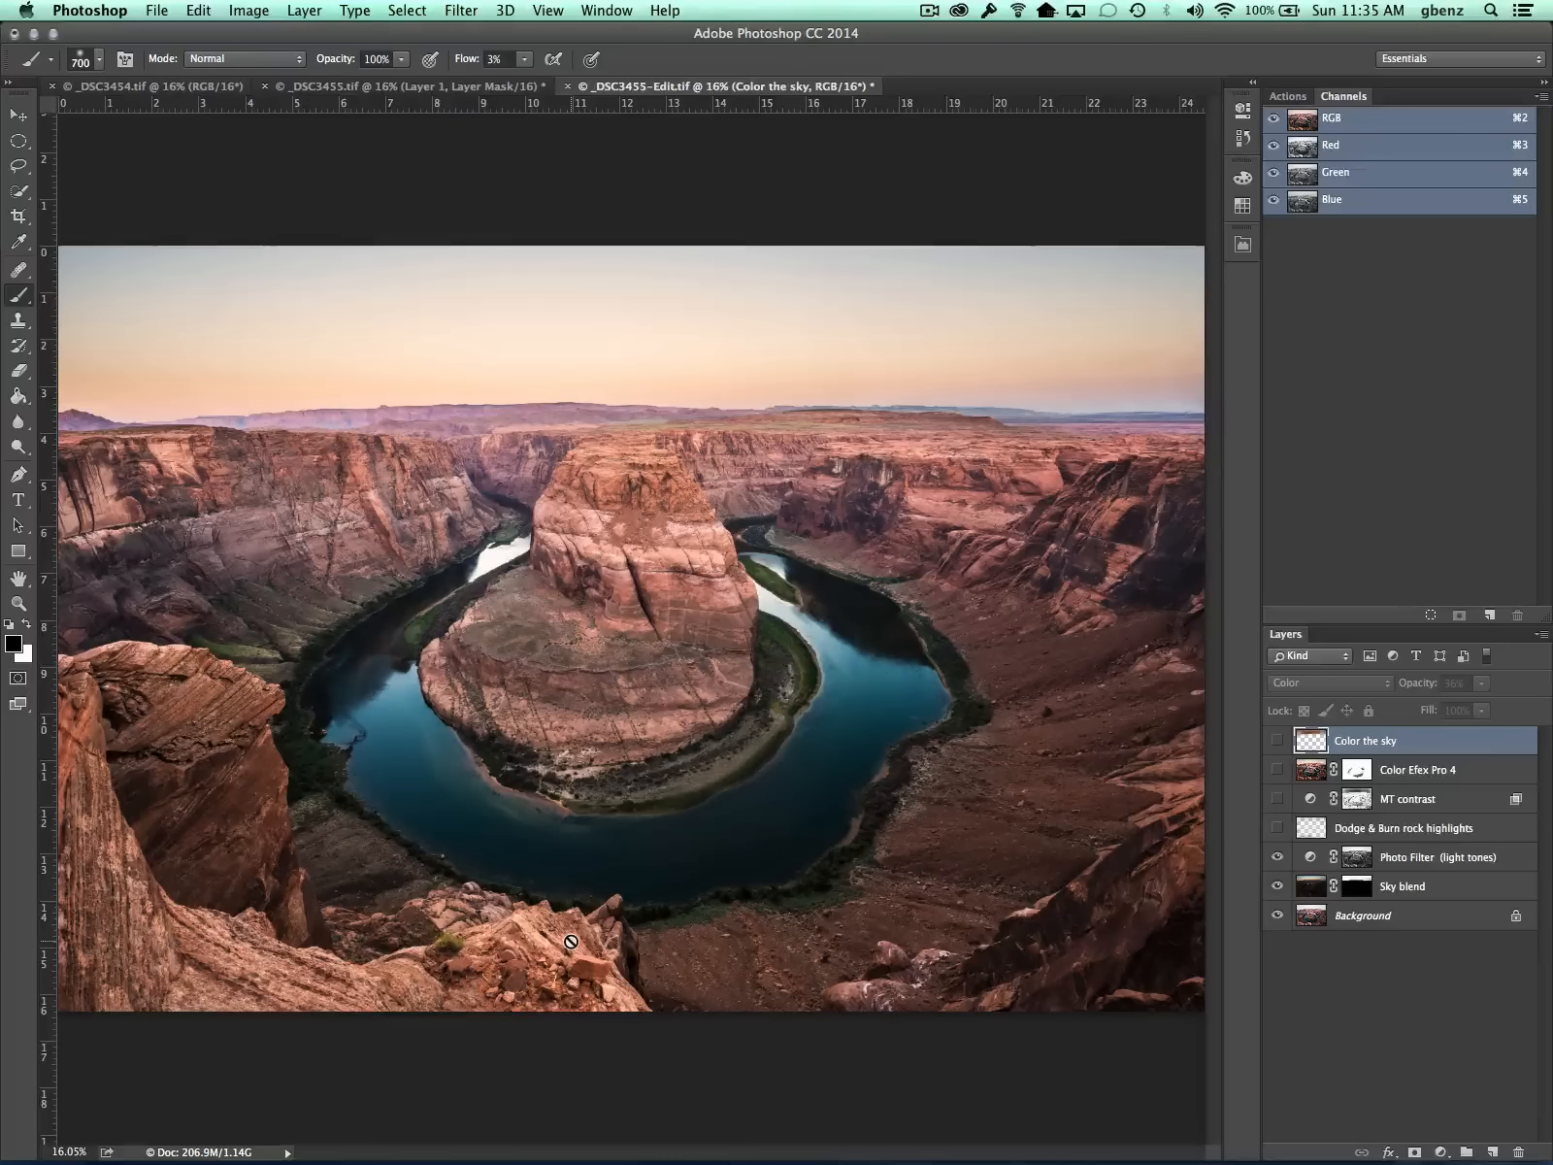
Show the Dodge & Burn rock highlights layer, checking its effect on the image several times.
click(1275, 828)
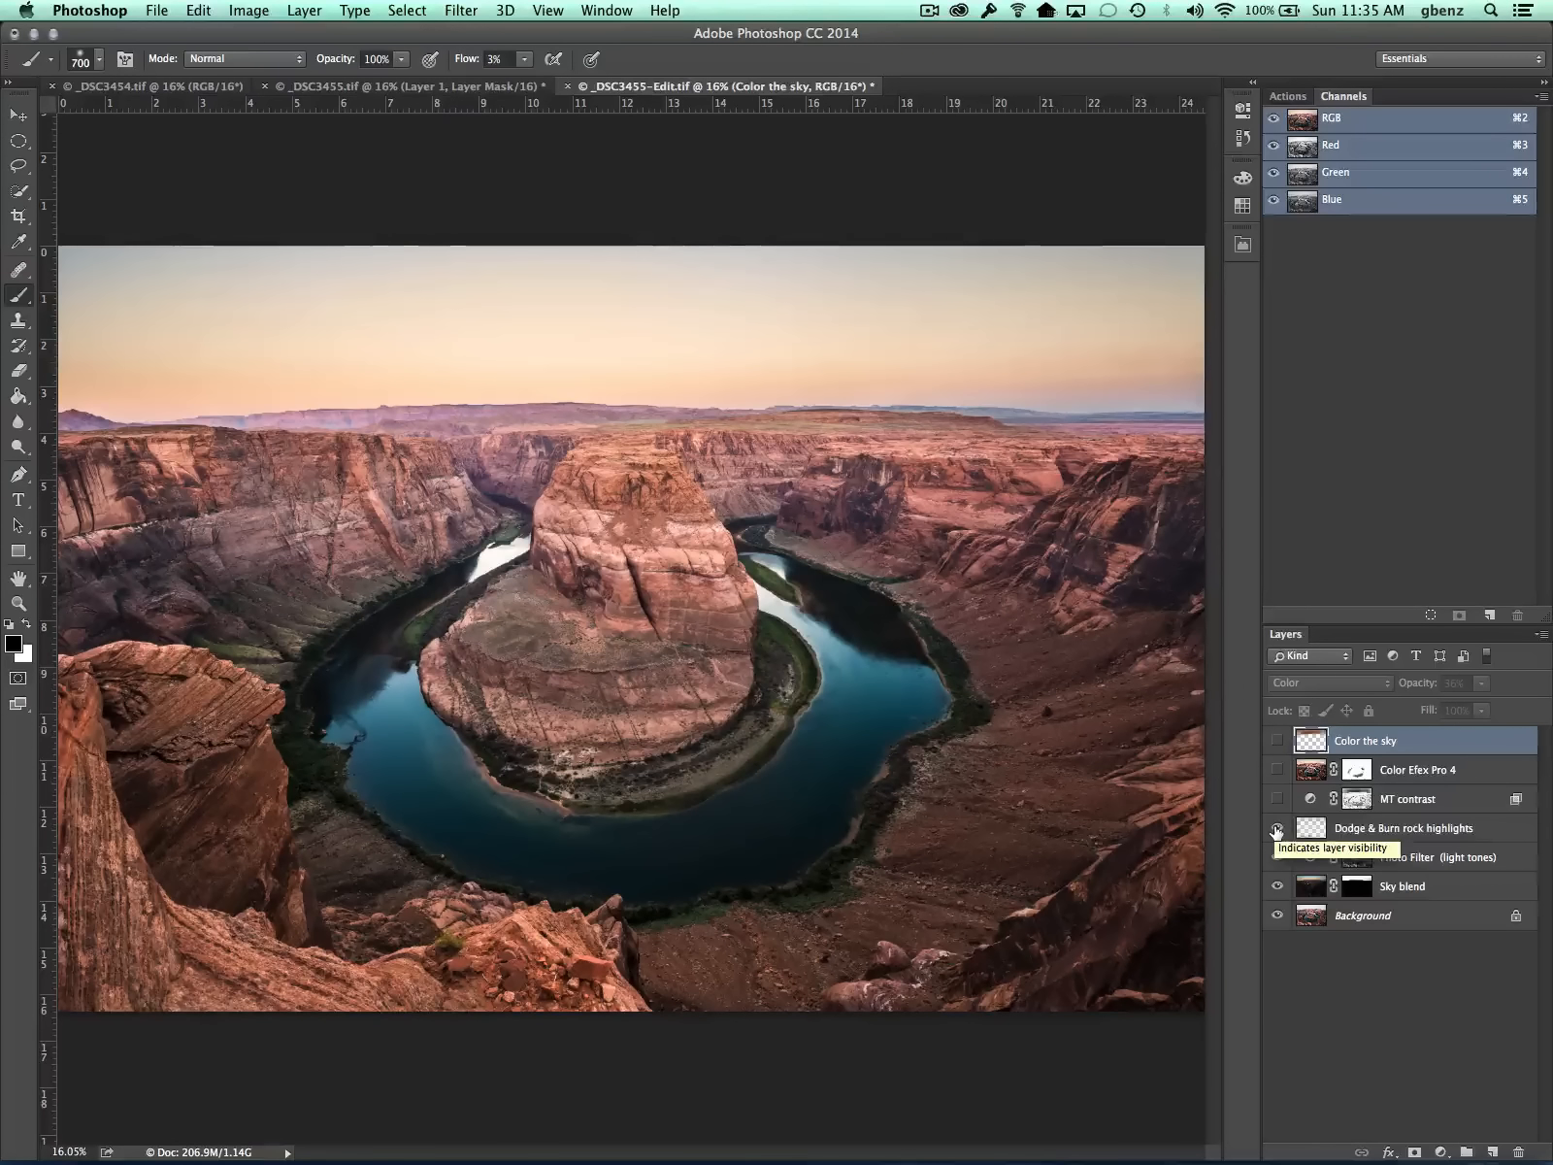
click(1275, 829)
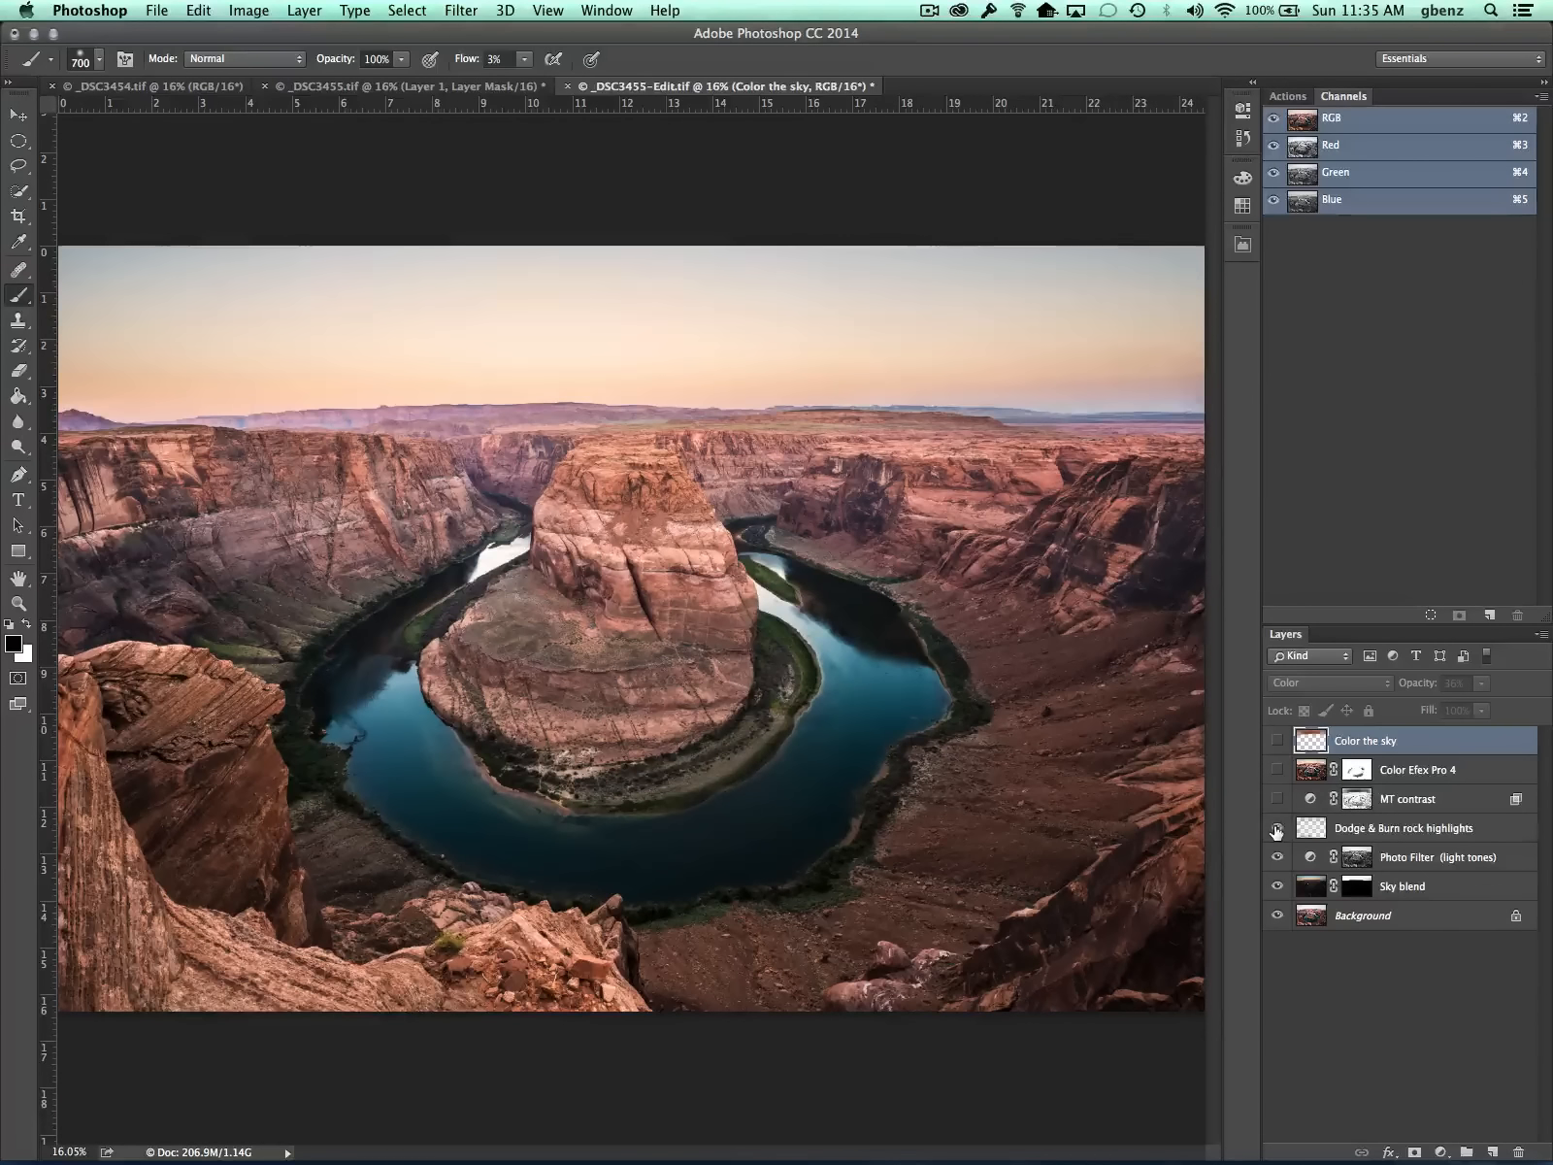
click(1275, 829)
click(1275, 829)
click(1276, 829)
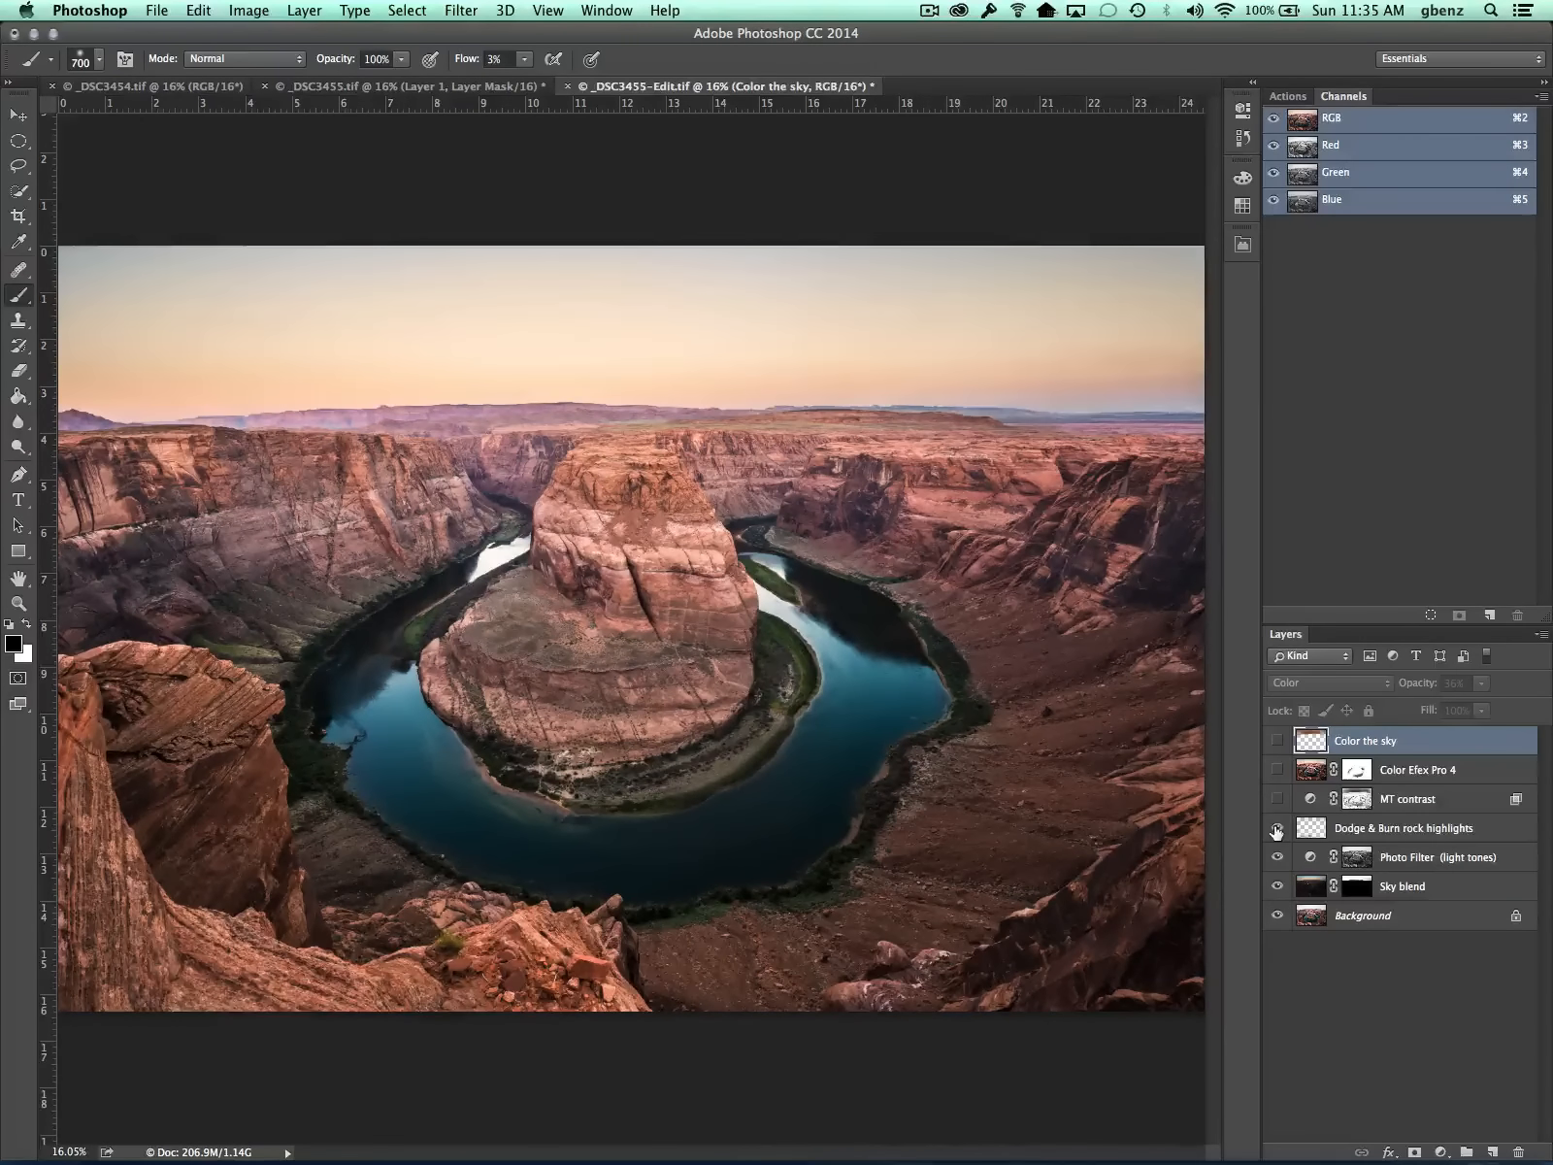
click(1275, 829)
click(1275, 829)
Show the MT contrast layer, examine its Curves adjustment with the on-image adjustment tool active, and close its properties.
double_click(1309, 798)
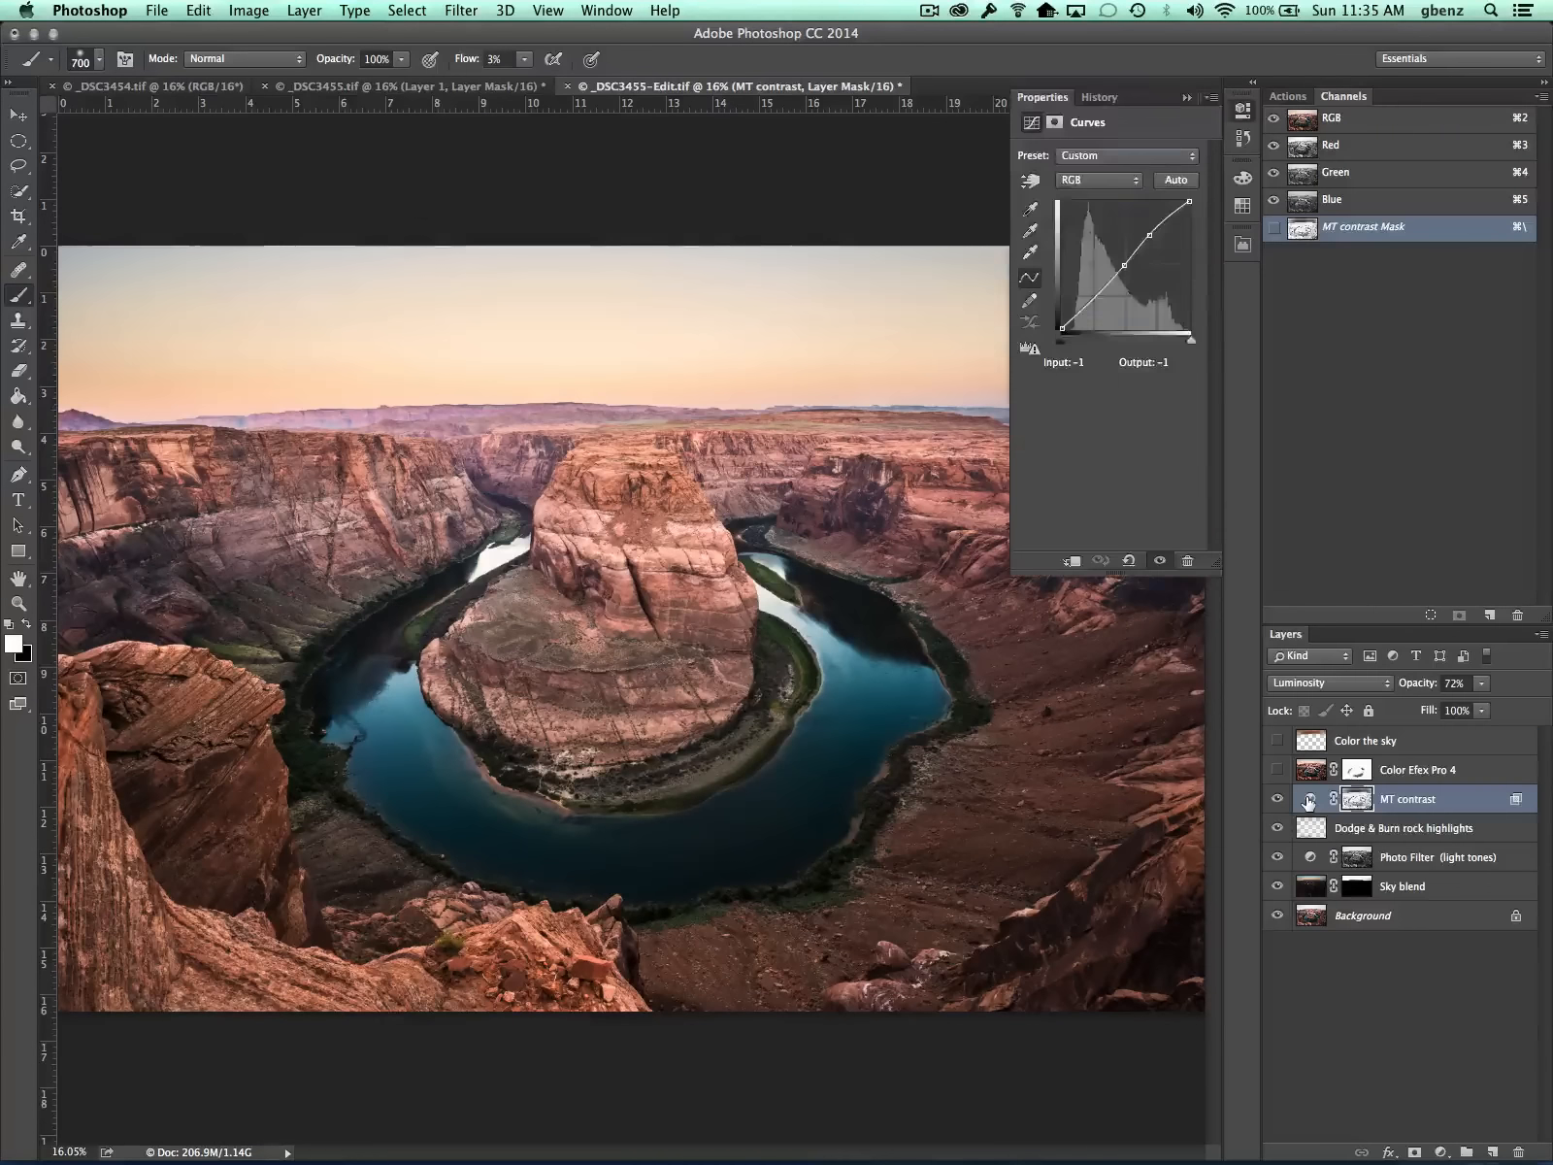
click(1309, 798)
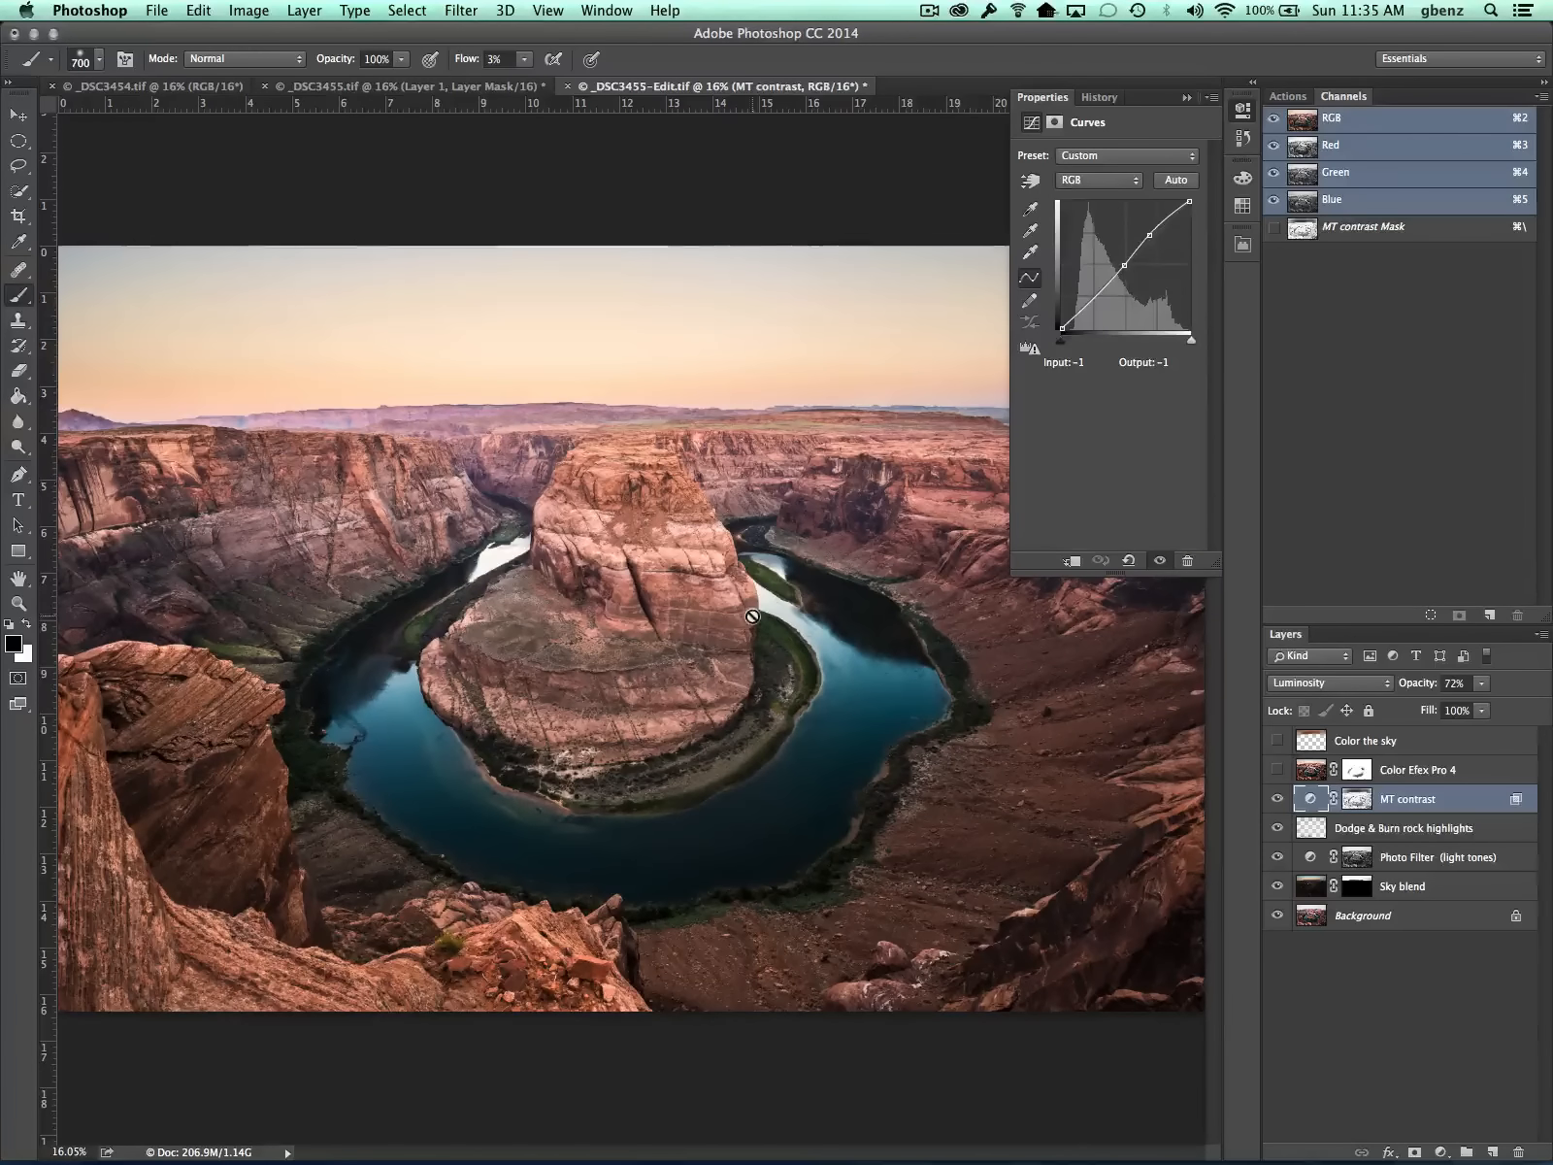
click(1029, 181)
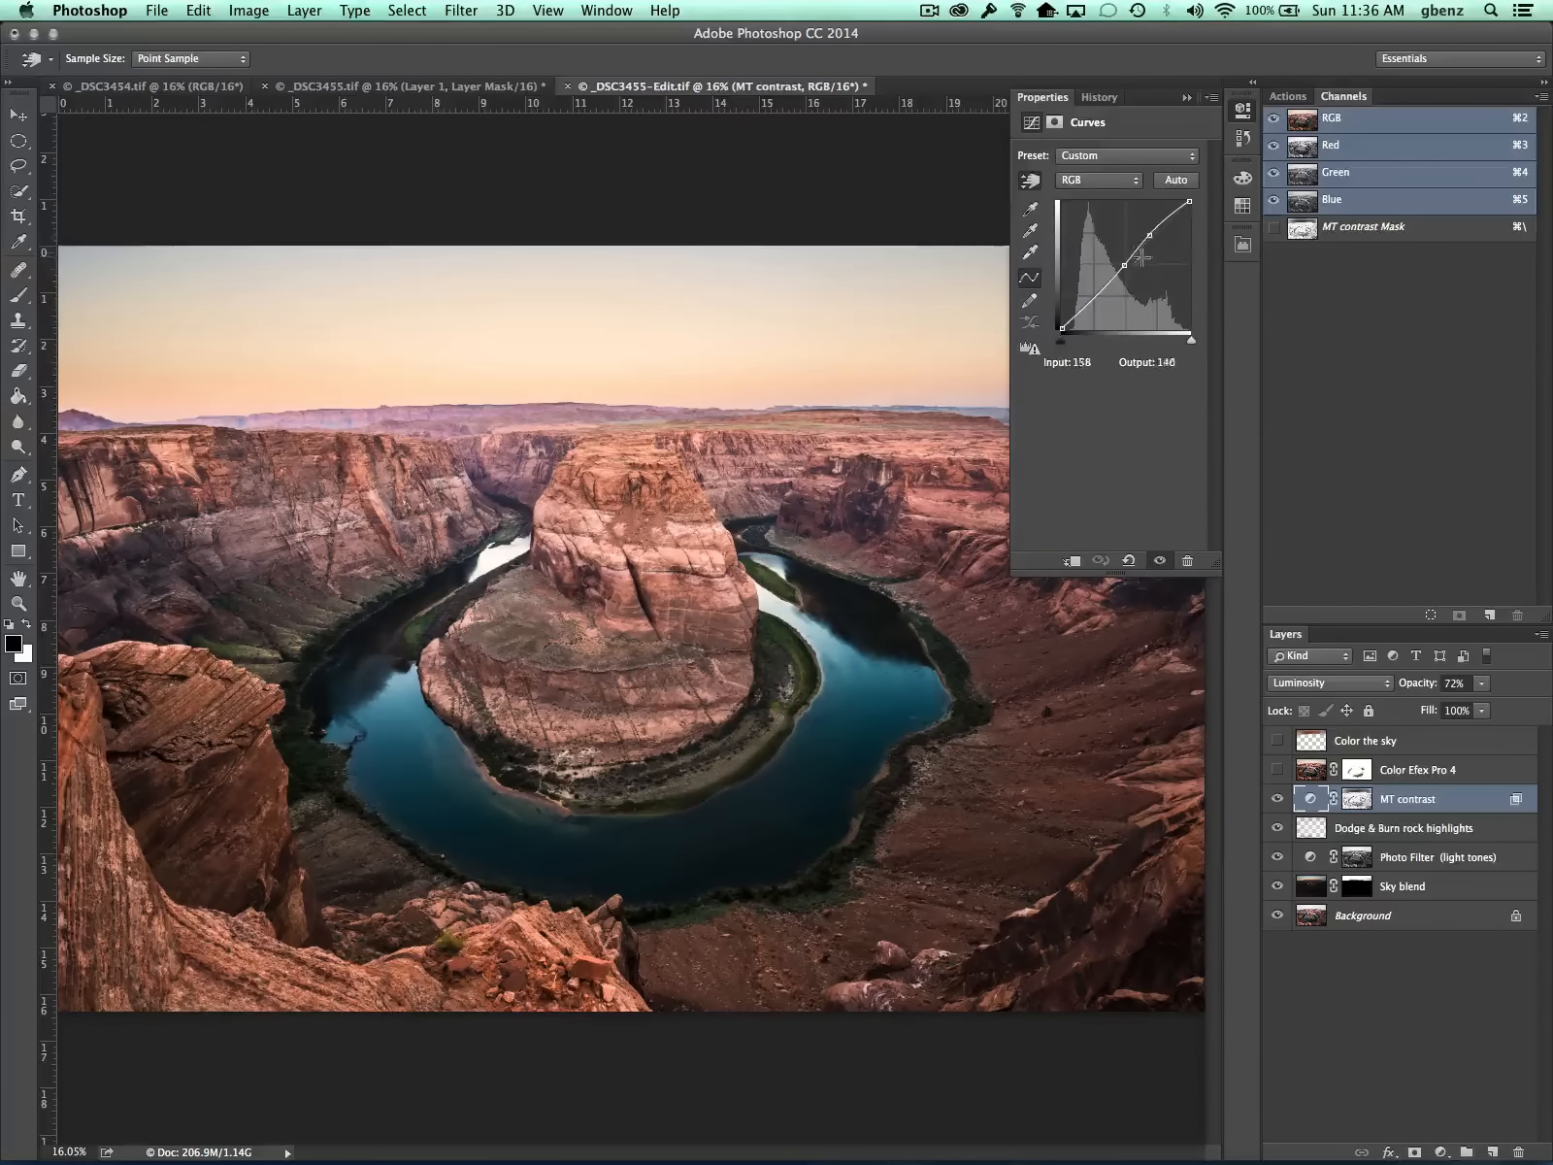
click(1242, 113)
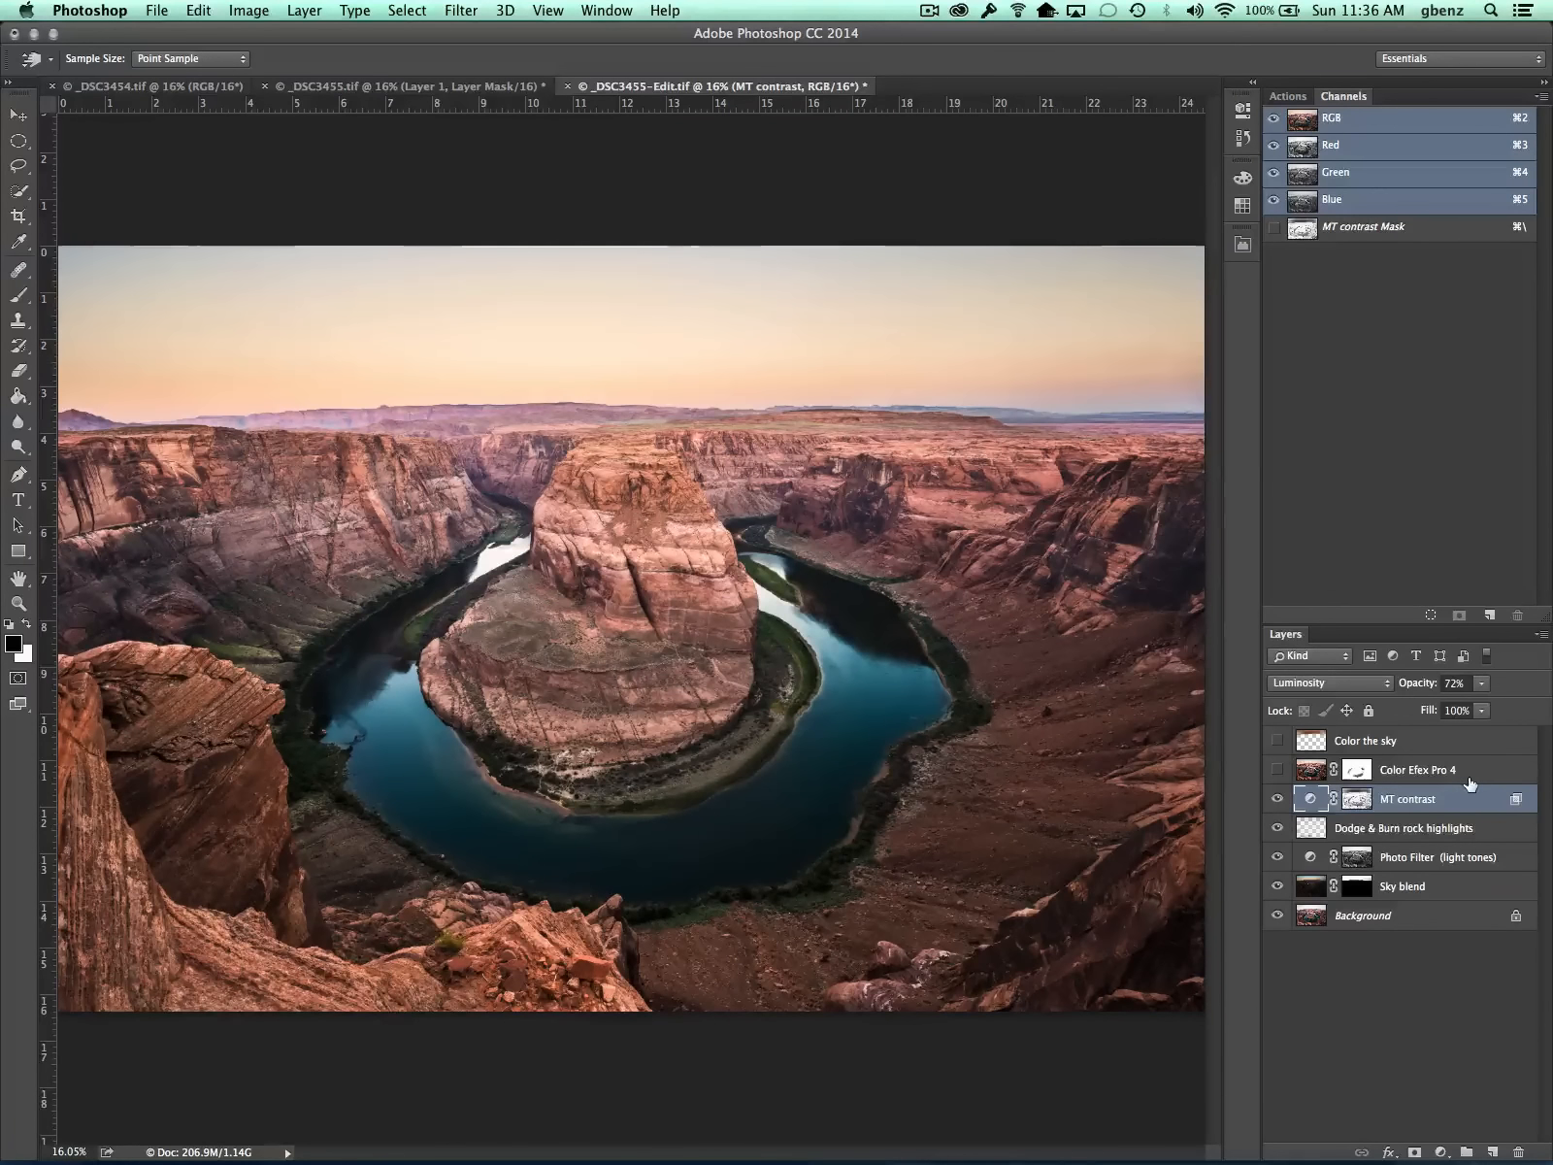
View the MT contrast layer's mask on its own, and return to the normal image view.
key(alt)
alt+click(1359, 802)
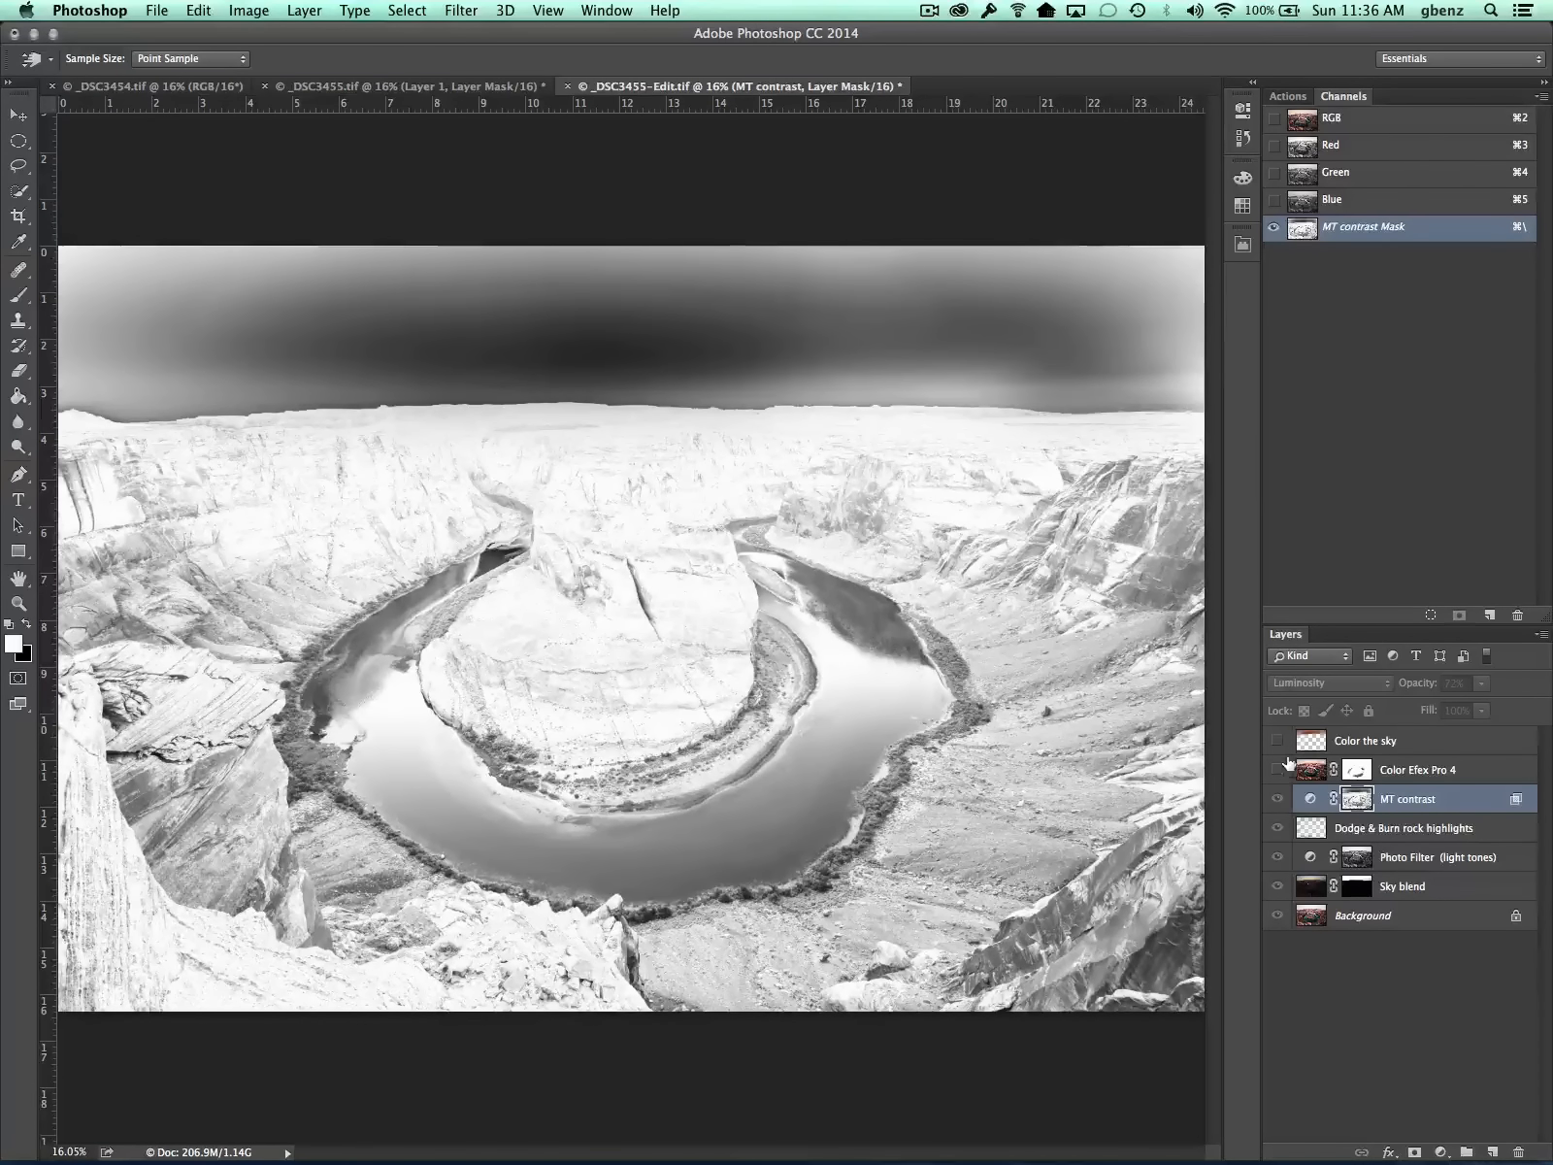
alt+click(1354, 798)
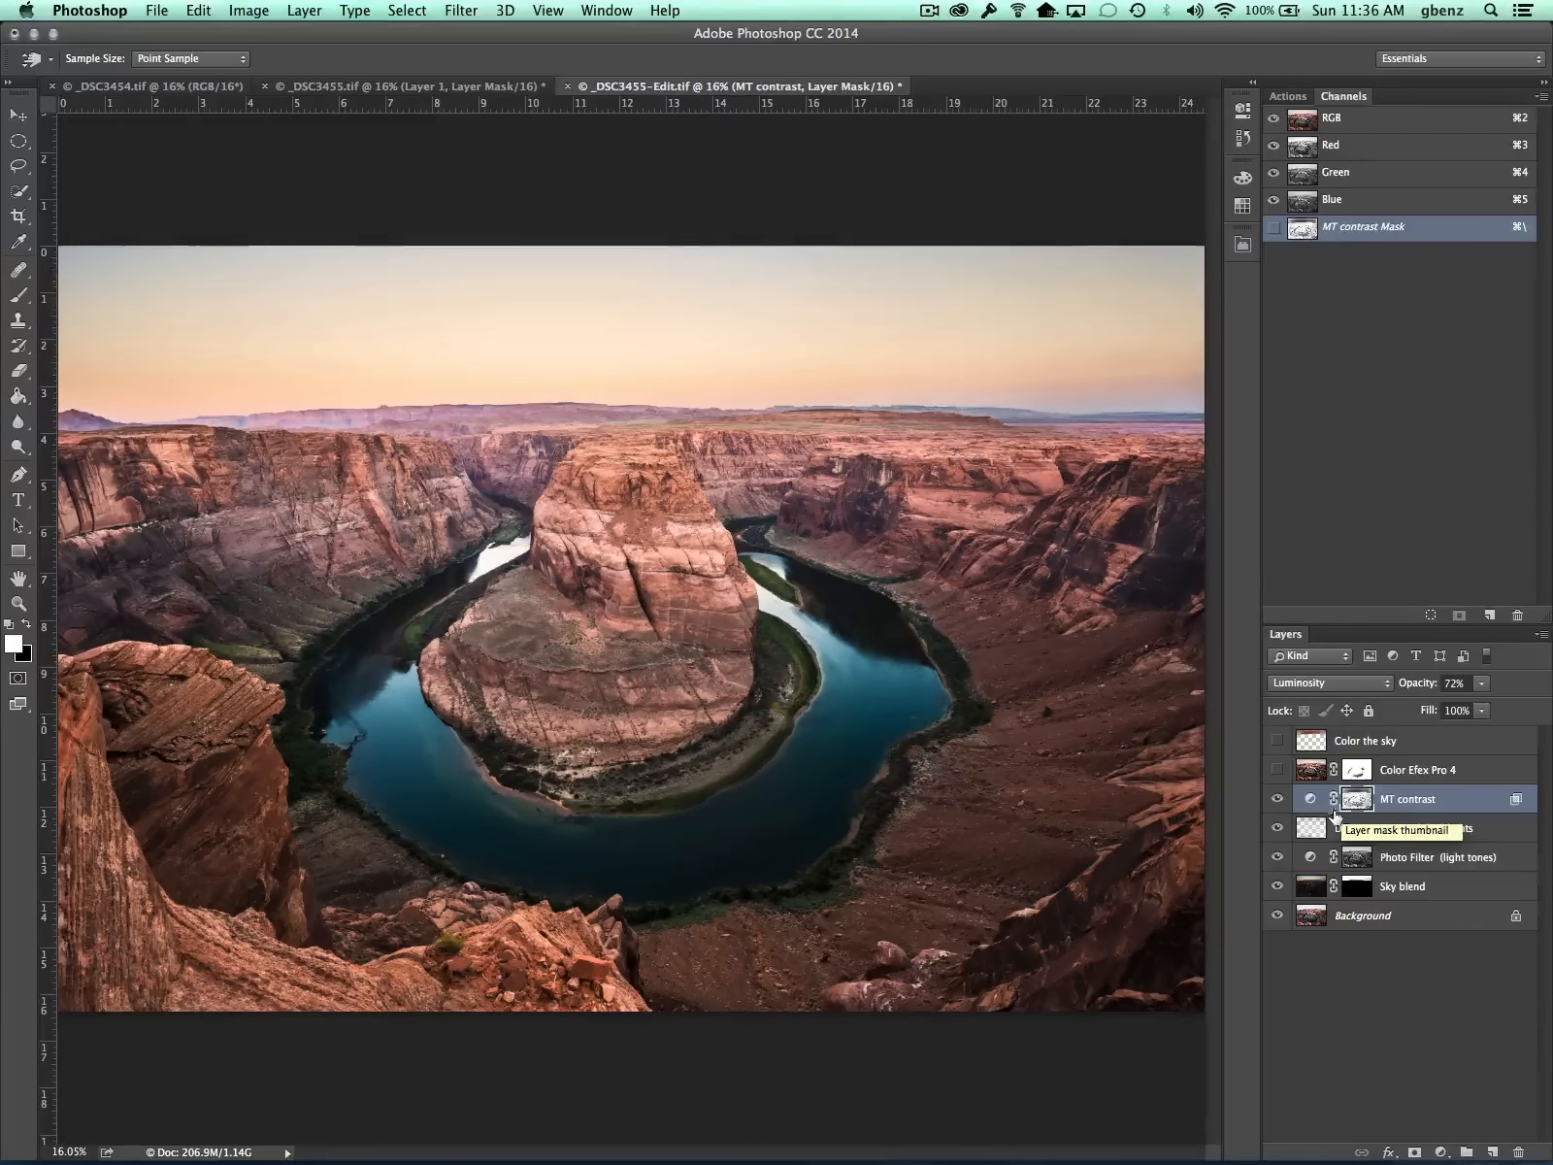
Show the Color Efex Pro 4 layer, comparing the image with and without it.
click(1277, 770)
click(1278, 770)
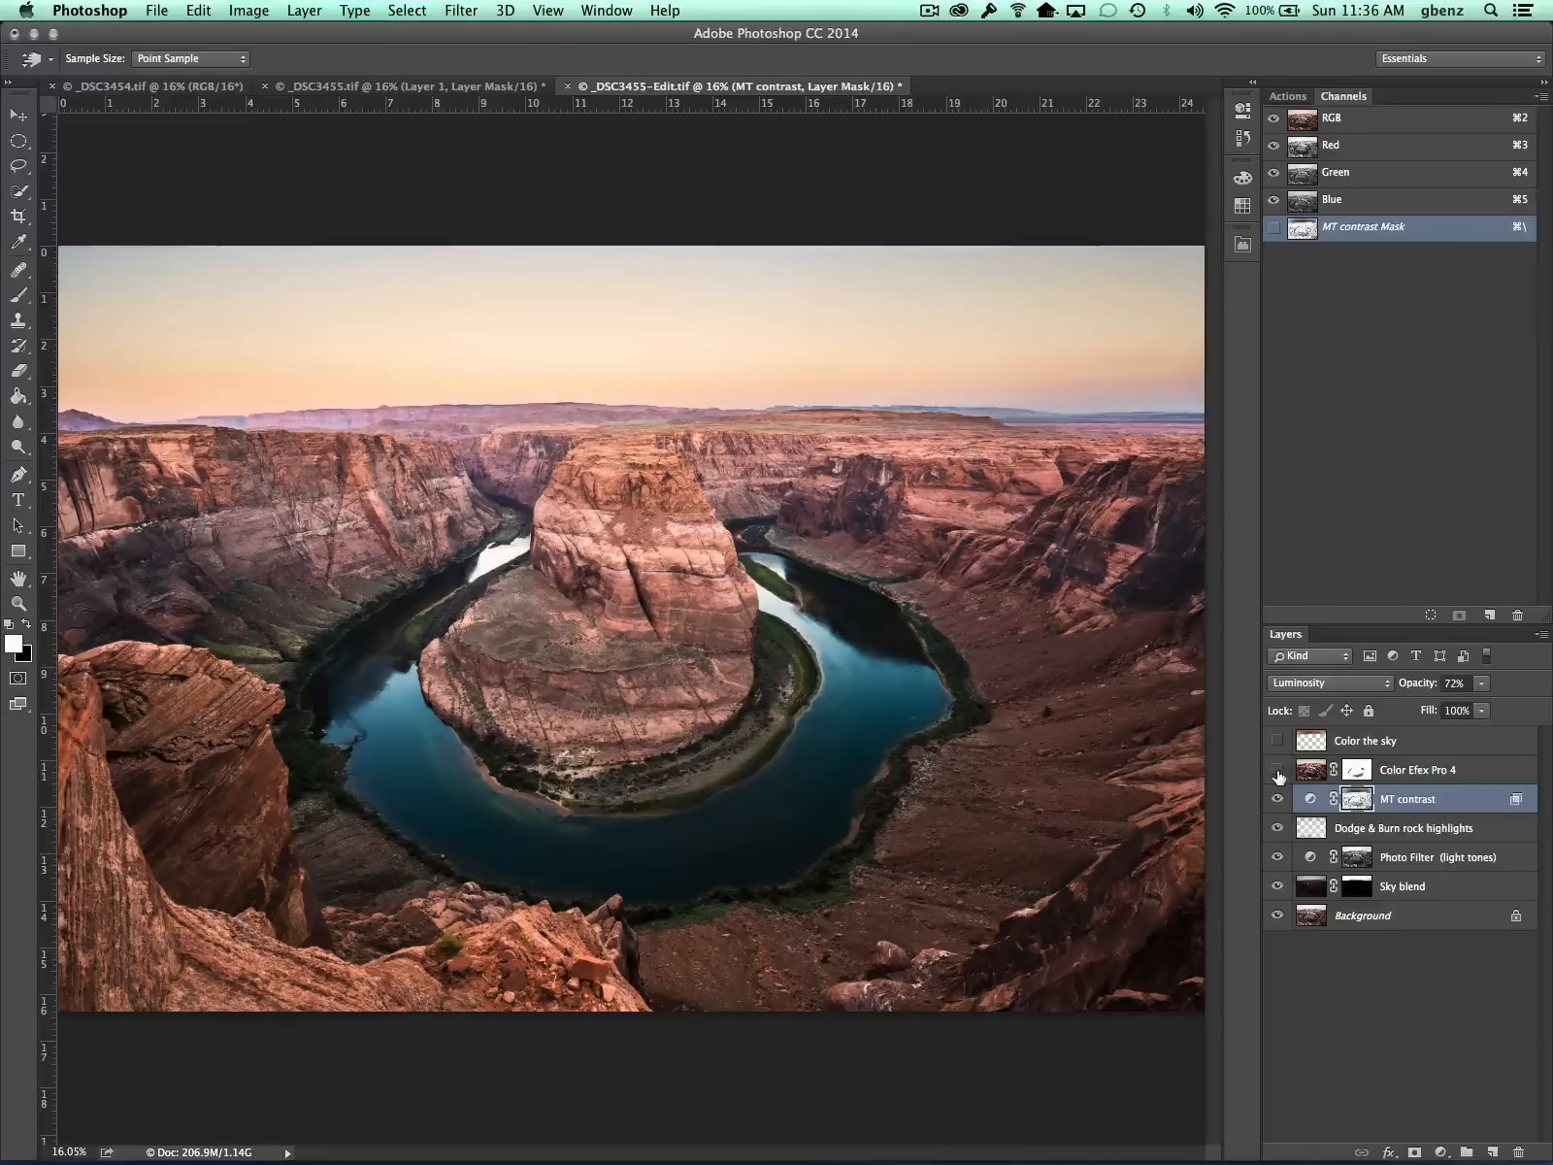
click(1277, 770)
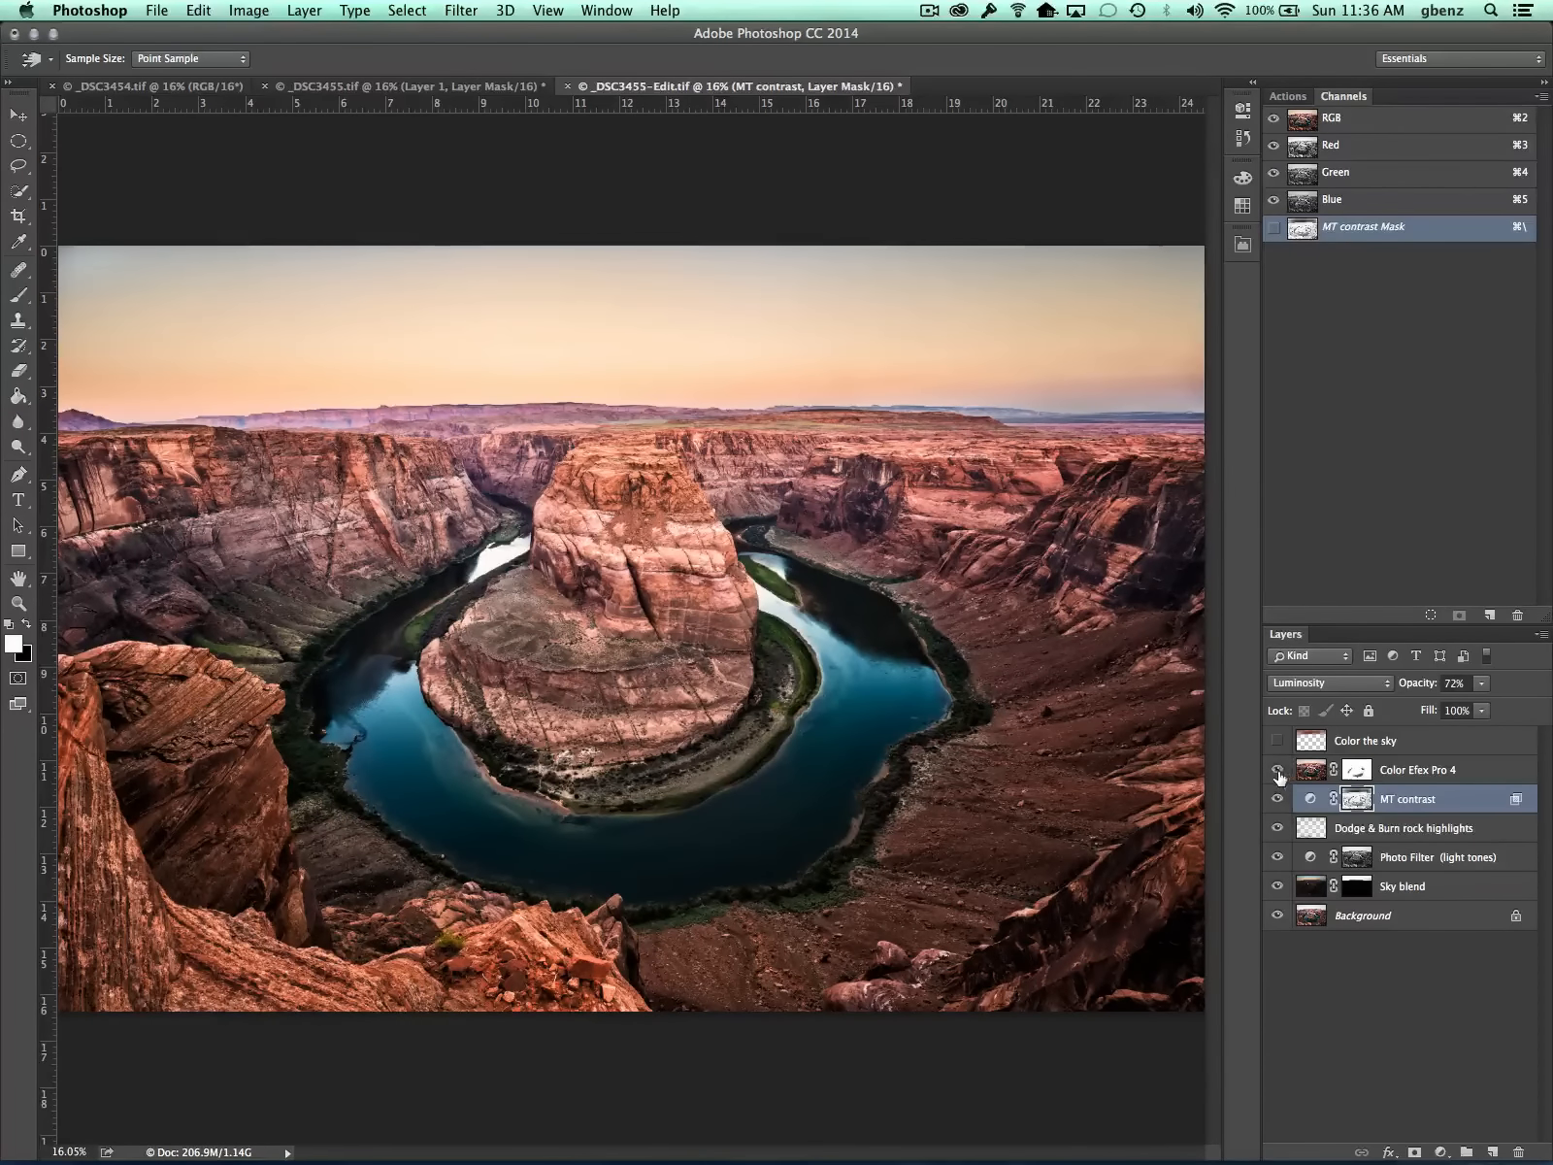
Compare the Color Efex Pro 4 layer with its mask disabled and enabled, leaving the mask enabled.
click(1357, 772)
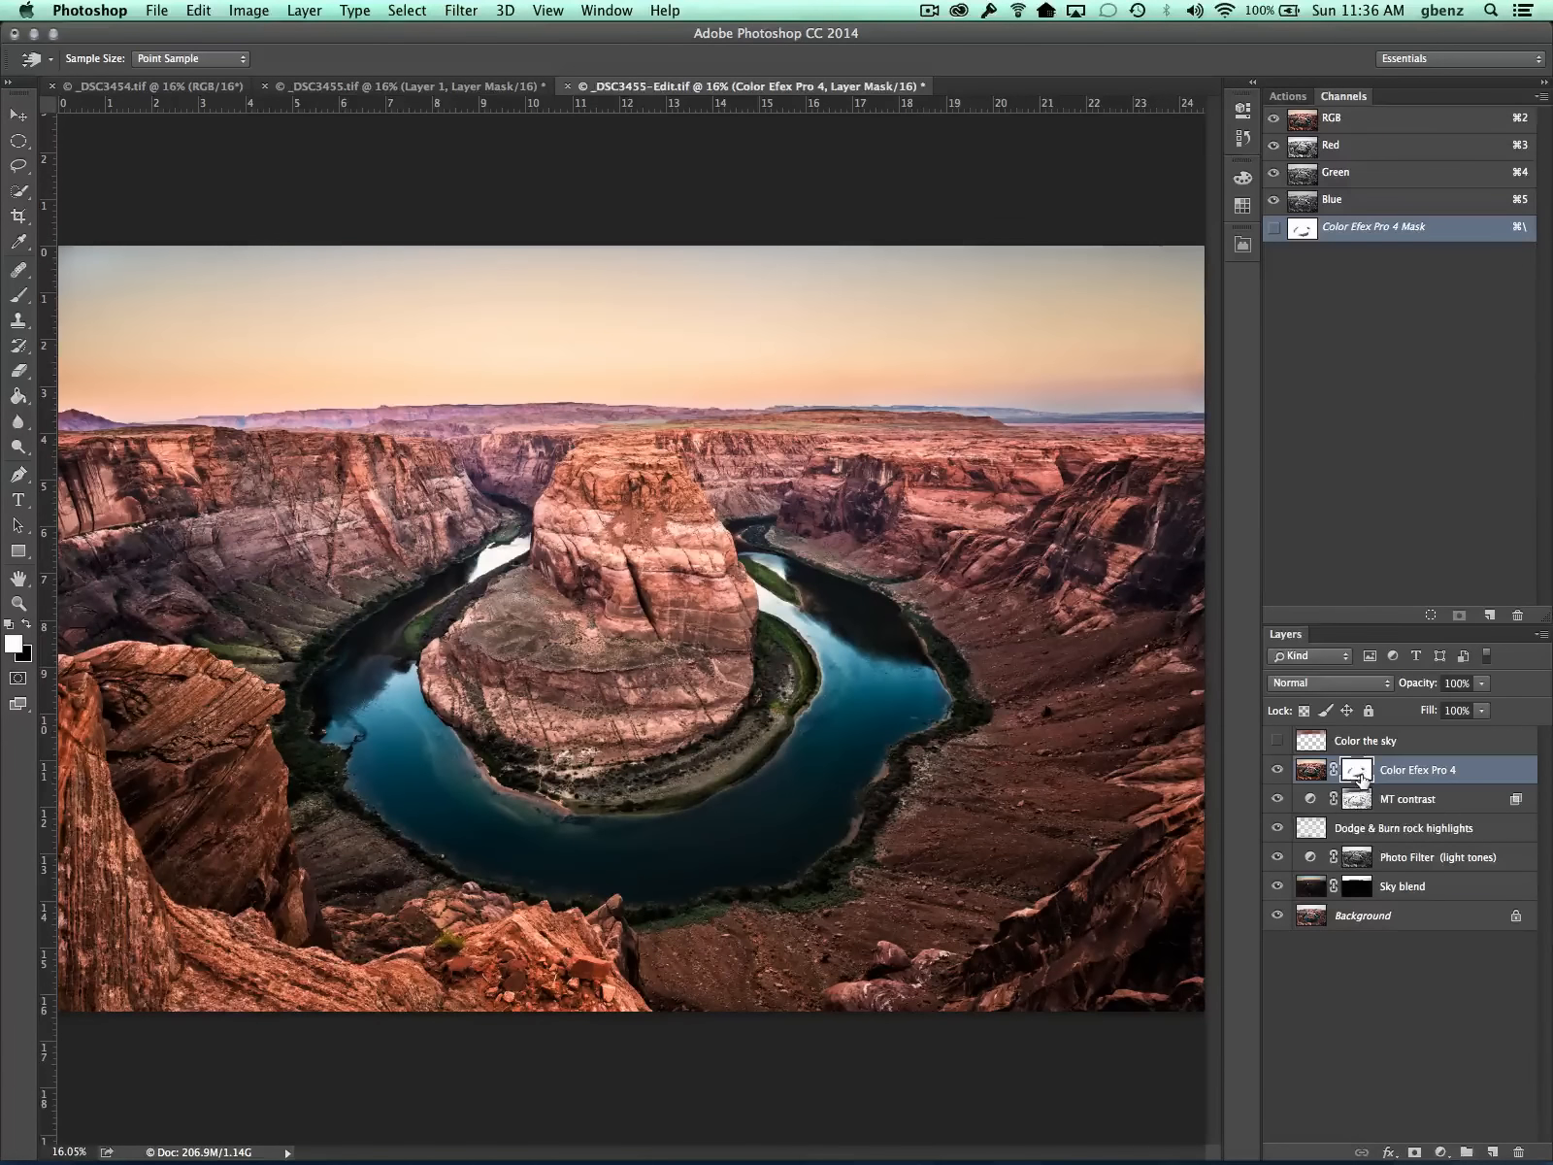
shift+click(1360, 772)
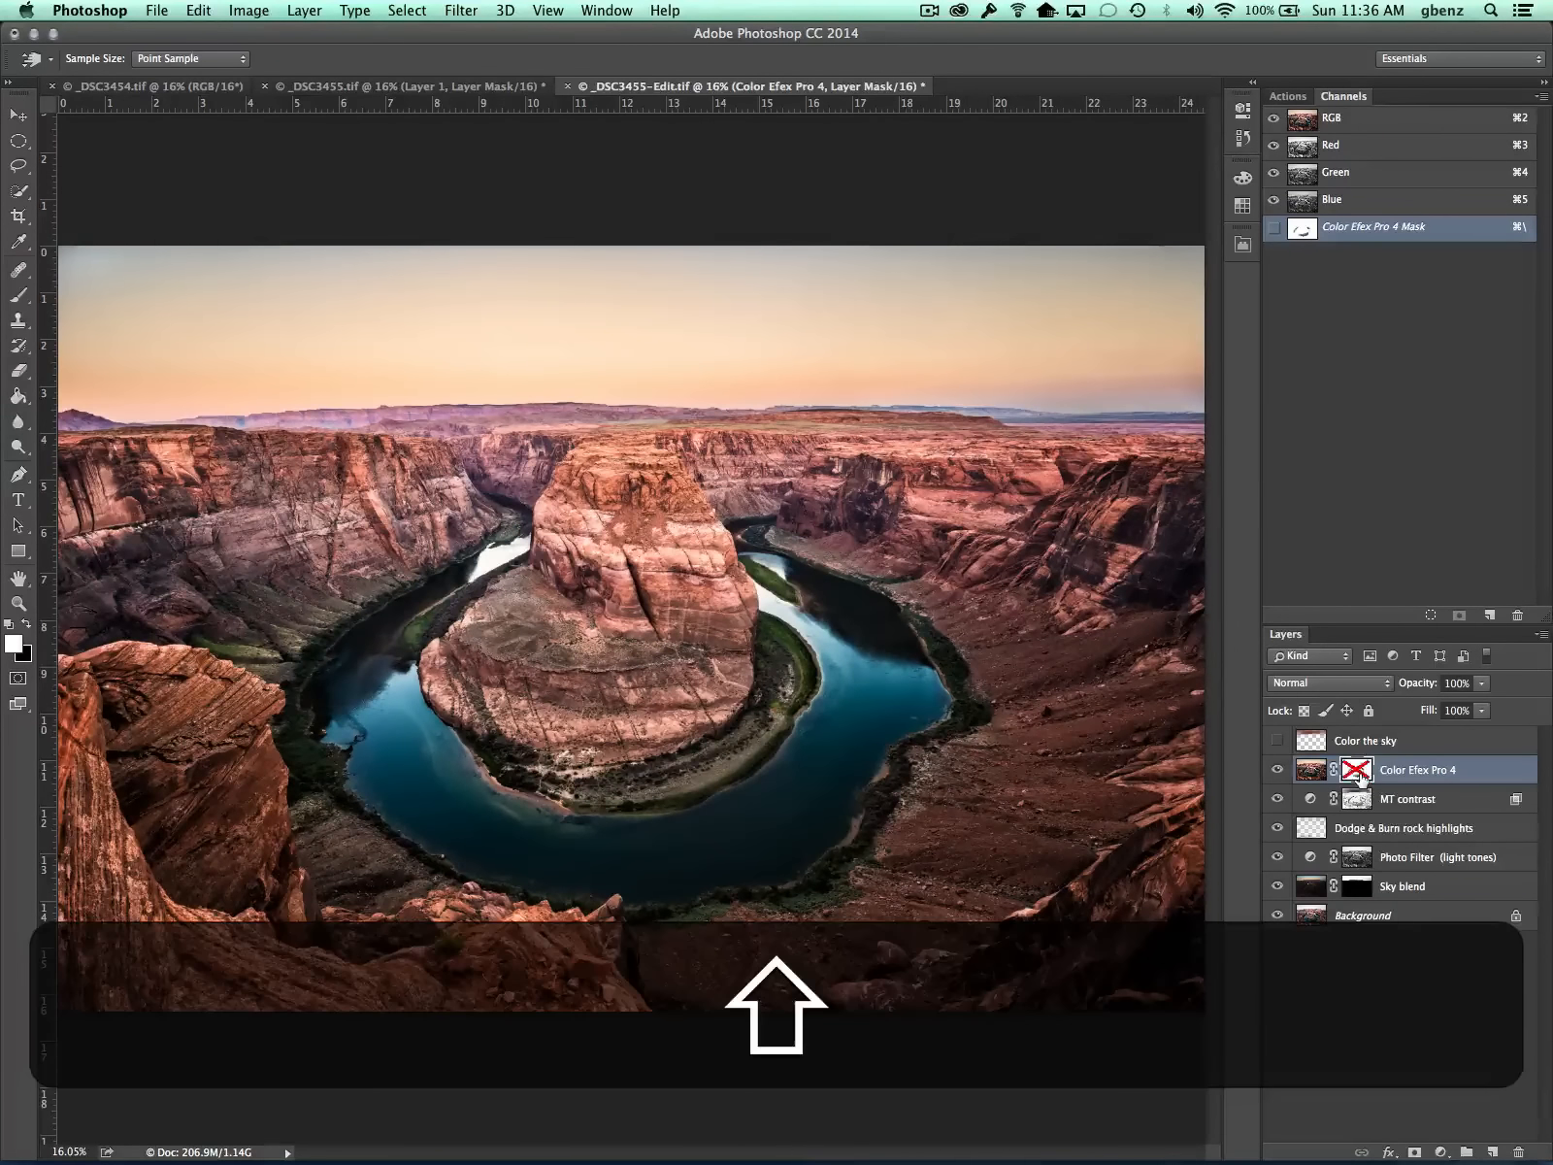
shift+click(1359, 772)
shift+click(1360, 771)
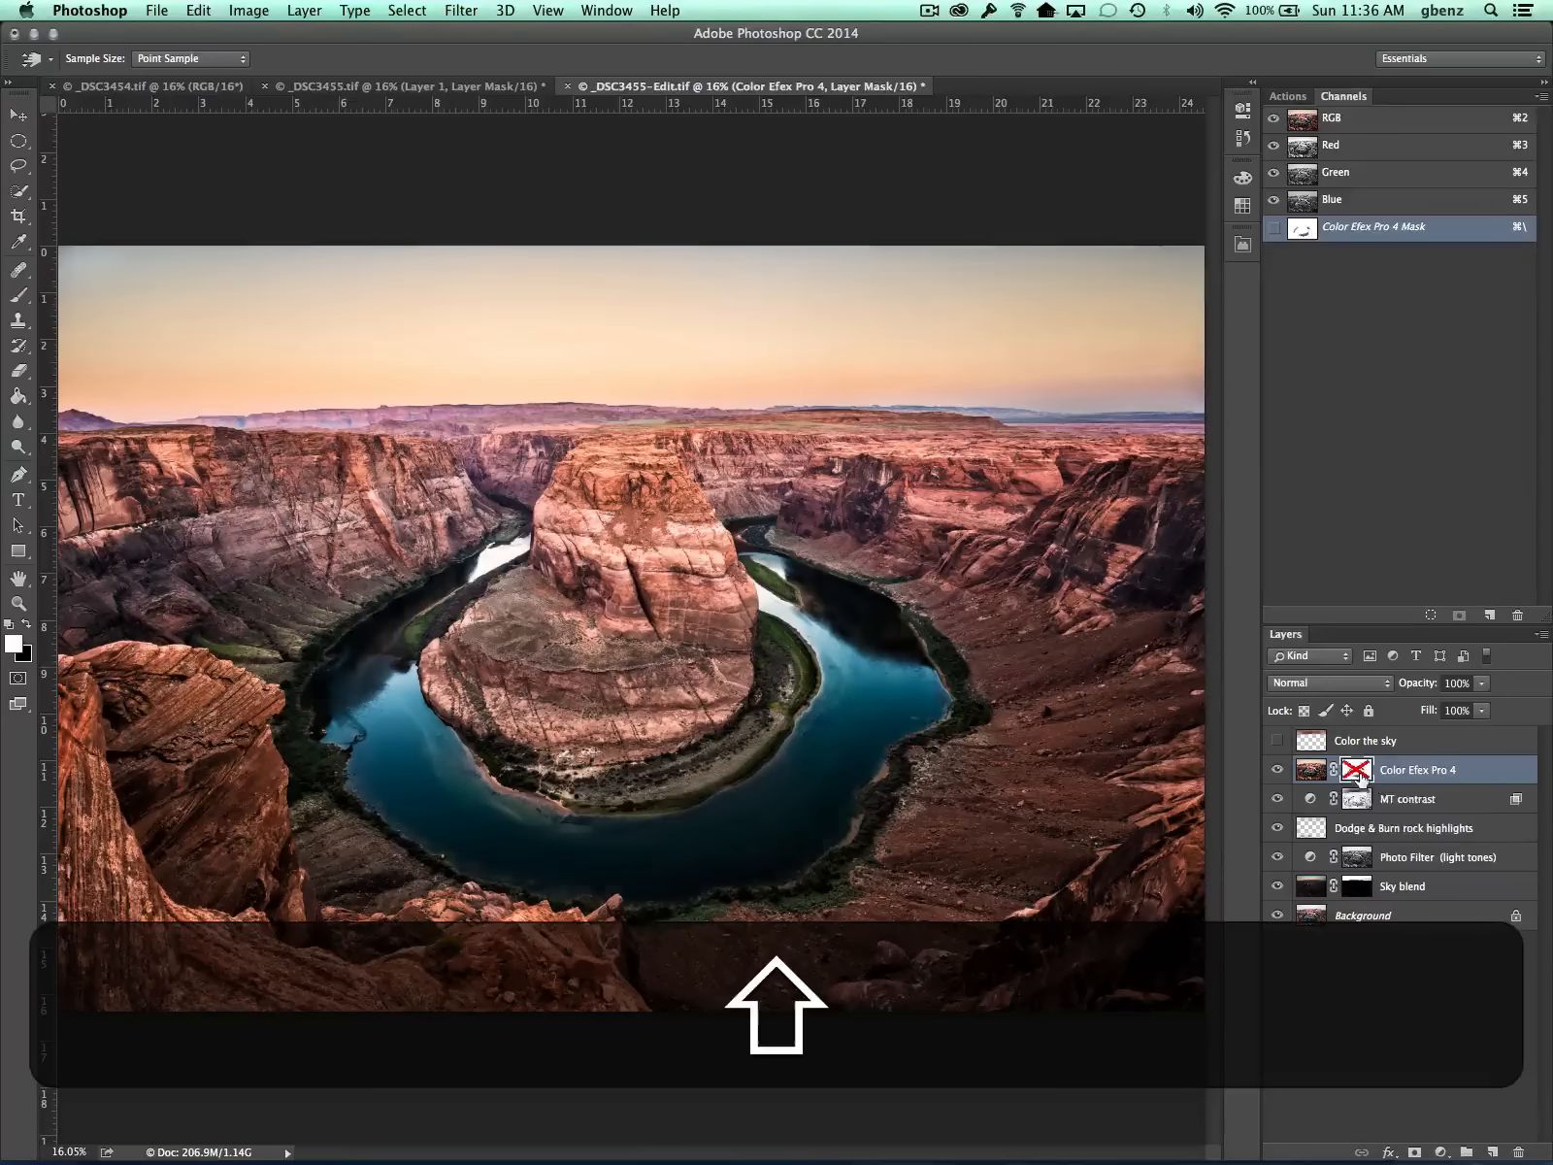
shift+click(1360, 773)
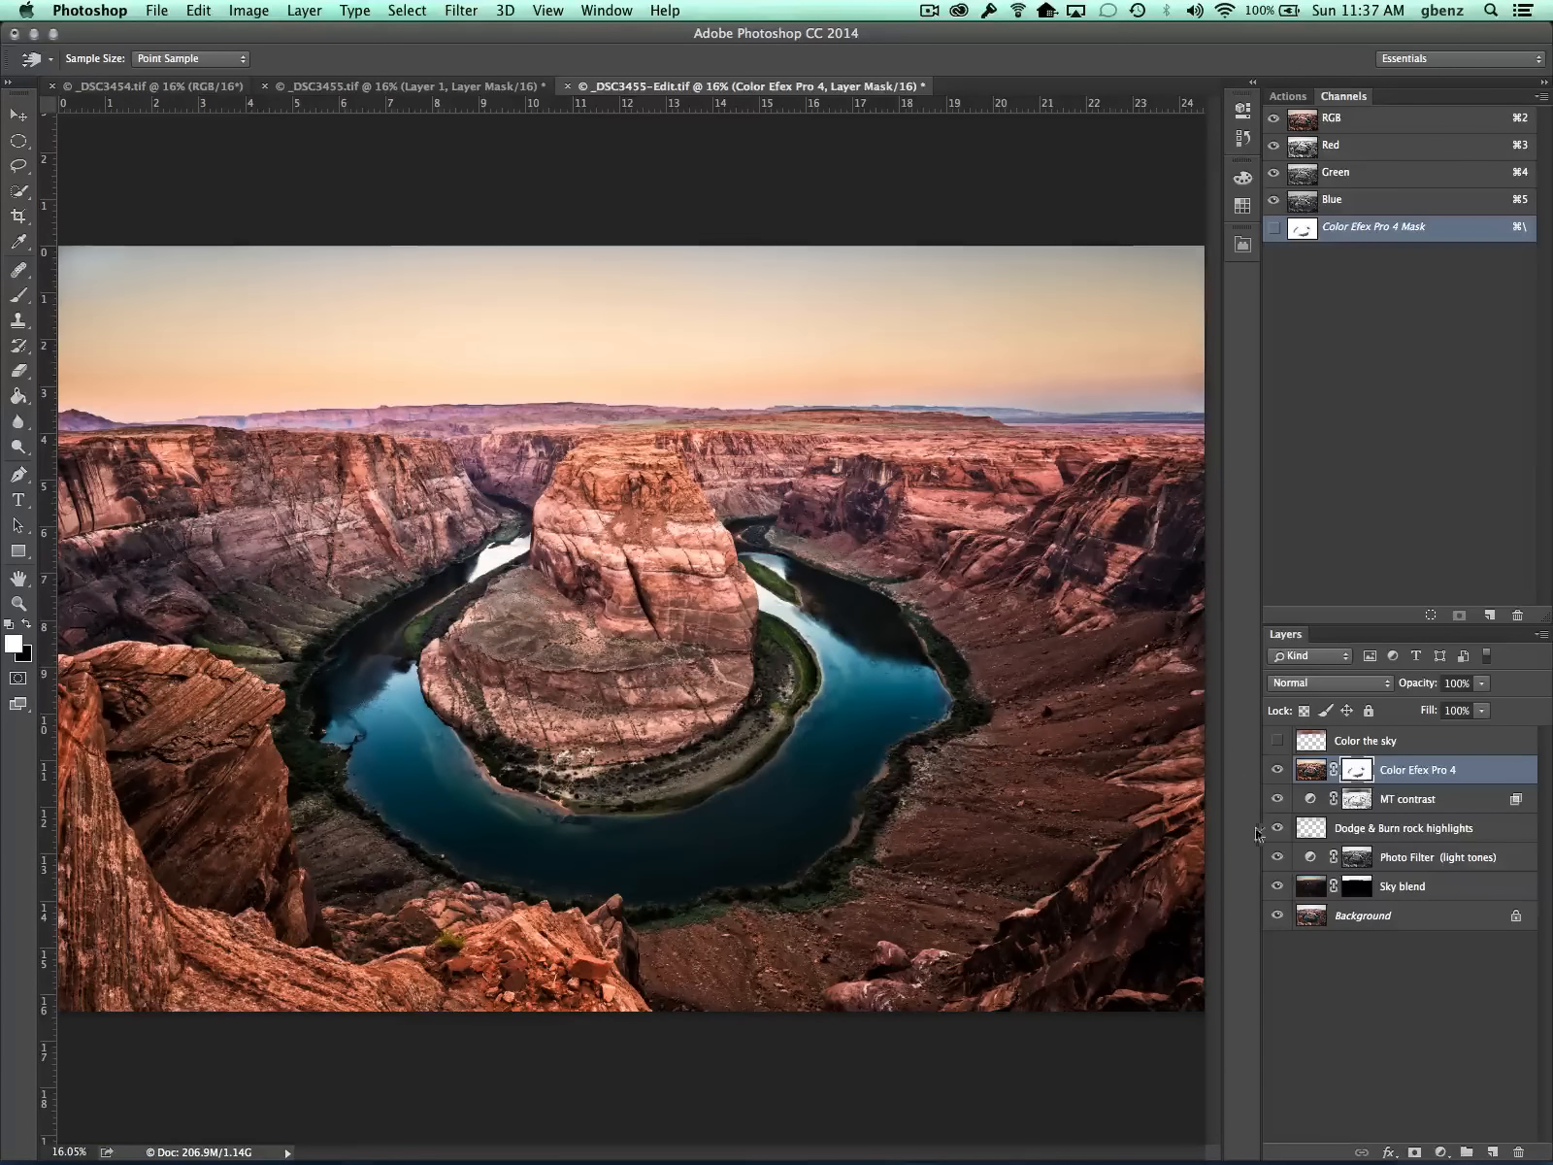
Select the Color the sky layer and sample a warm peach from the sky as the foreground colour with the Eyedropper.
click(1344, 743)
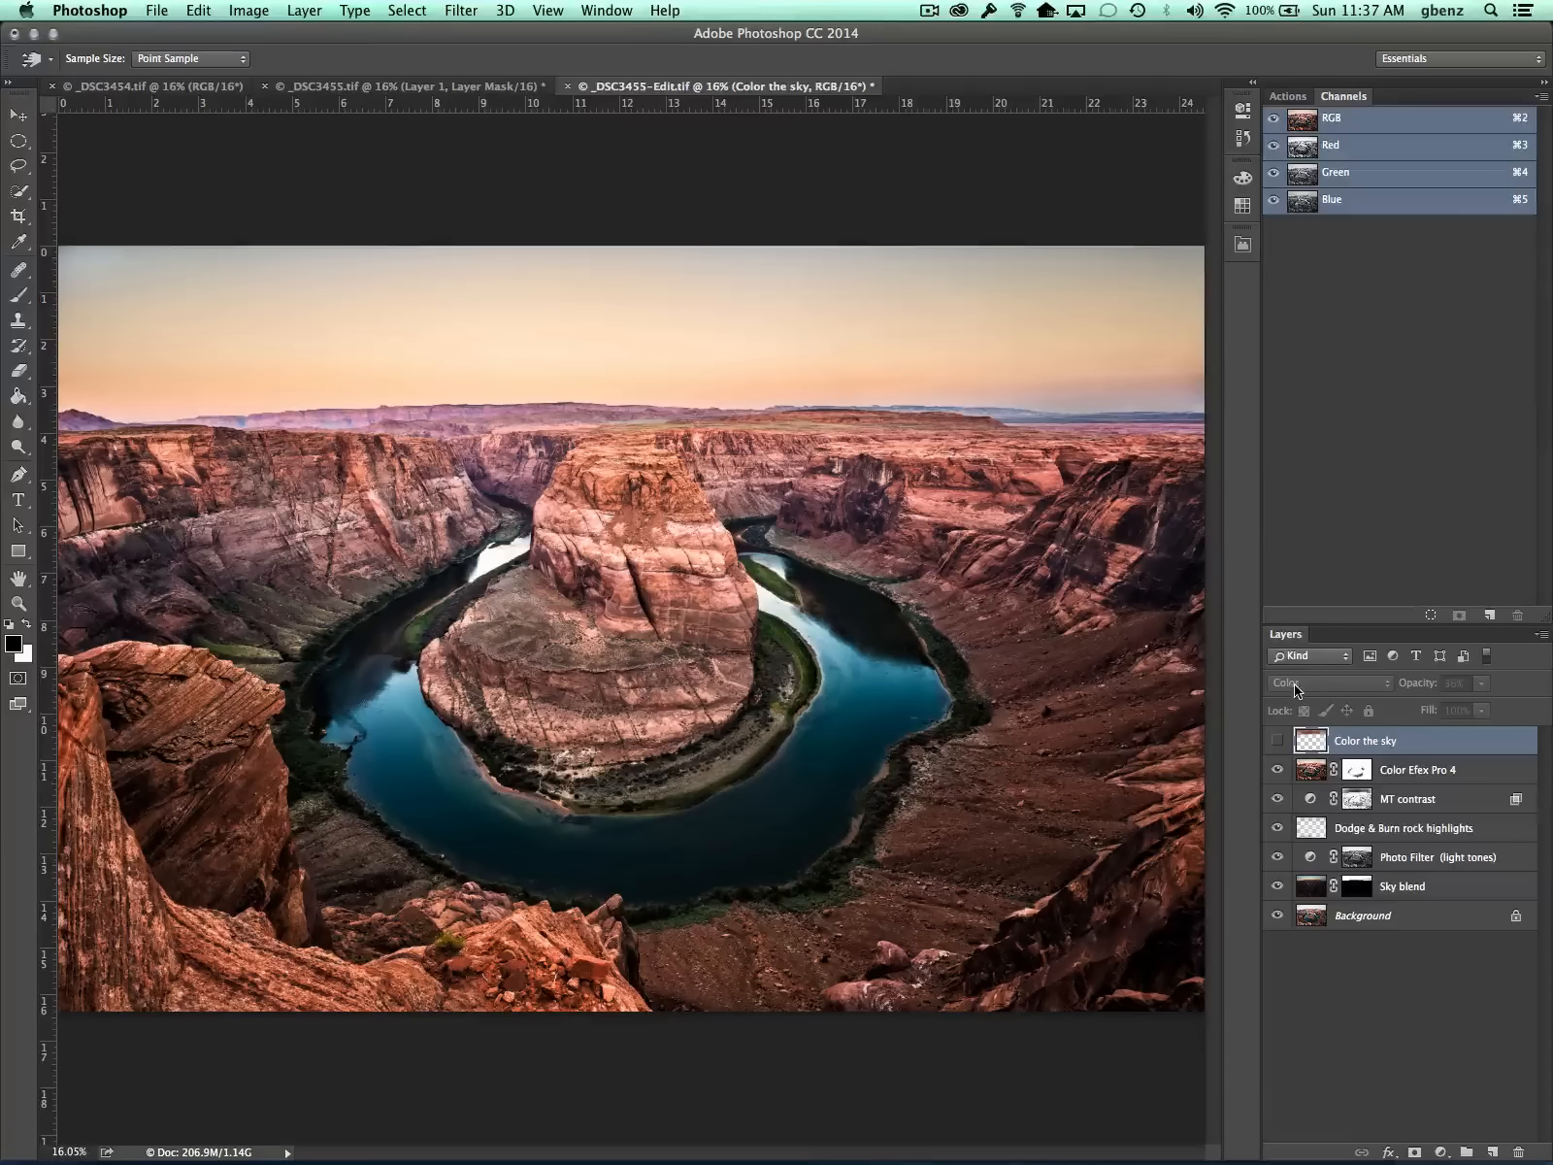
key(i)
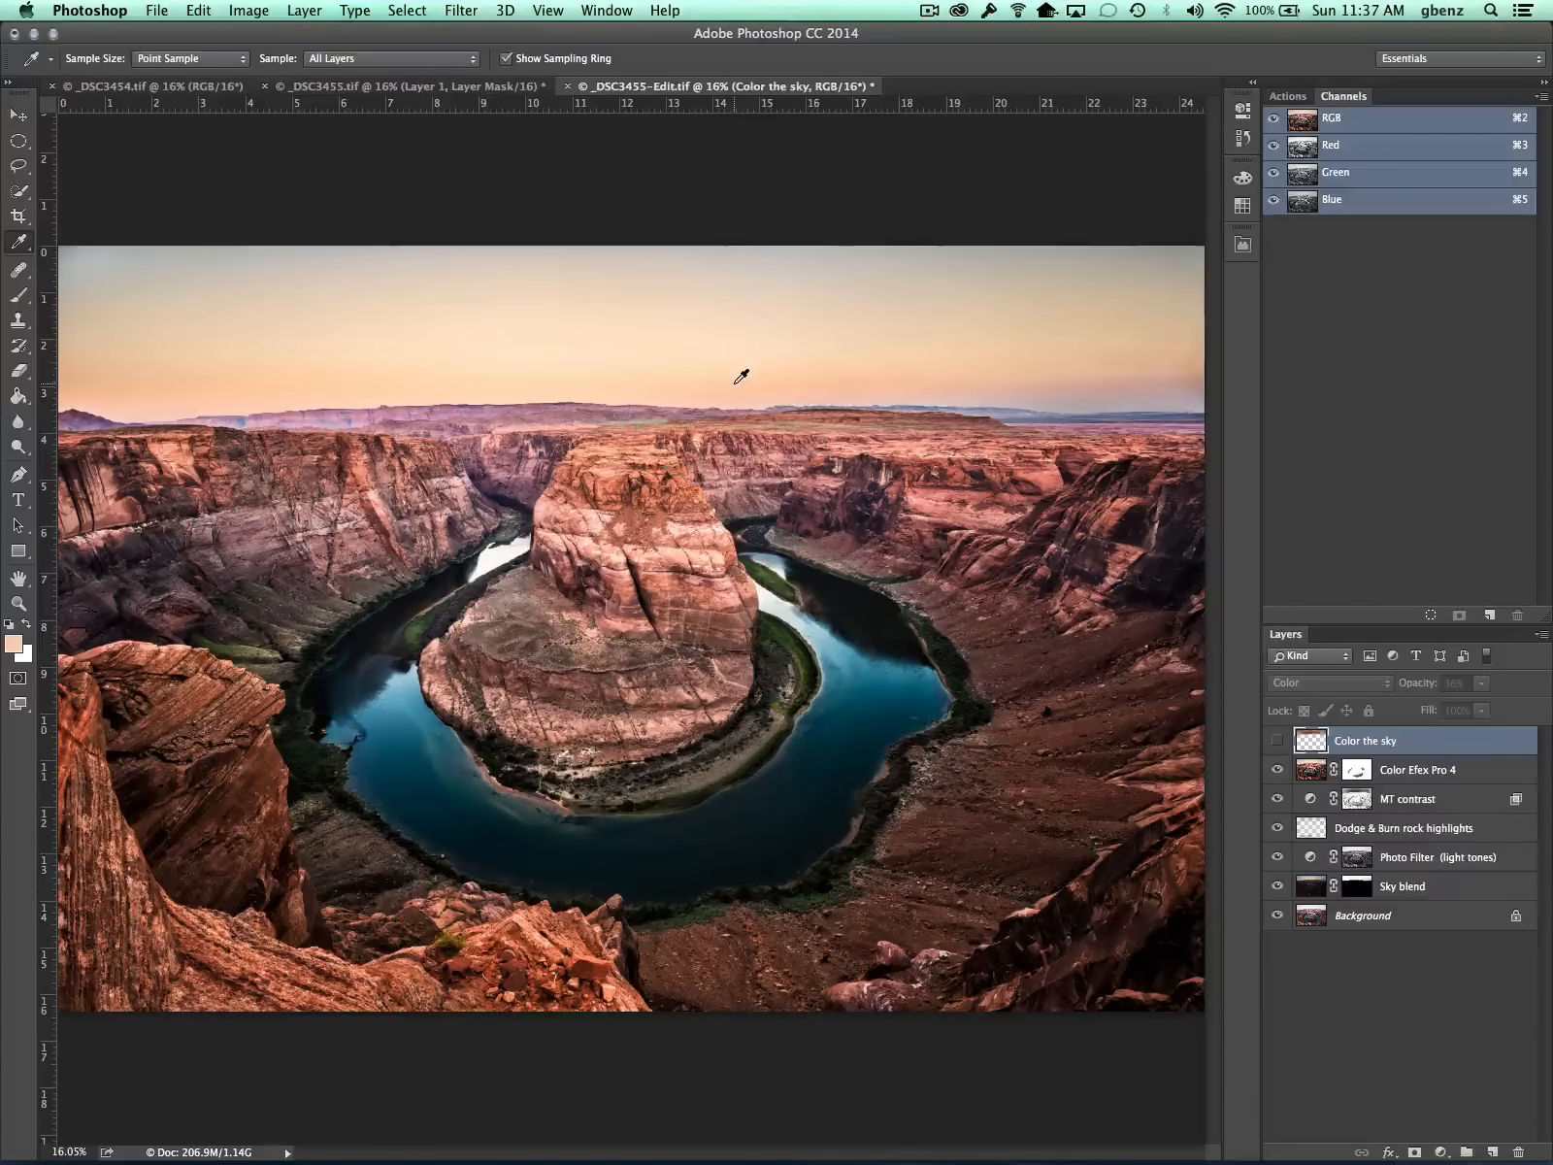
Try a more saturated orange for the foreground colour in the Color Picker, and cancel it.
click(12, 646)
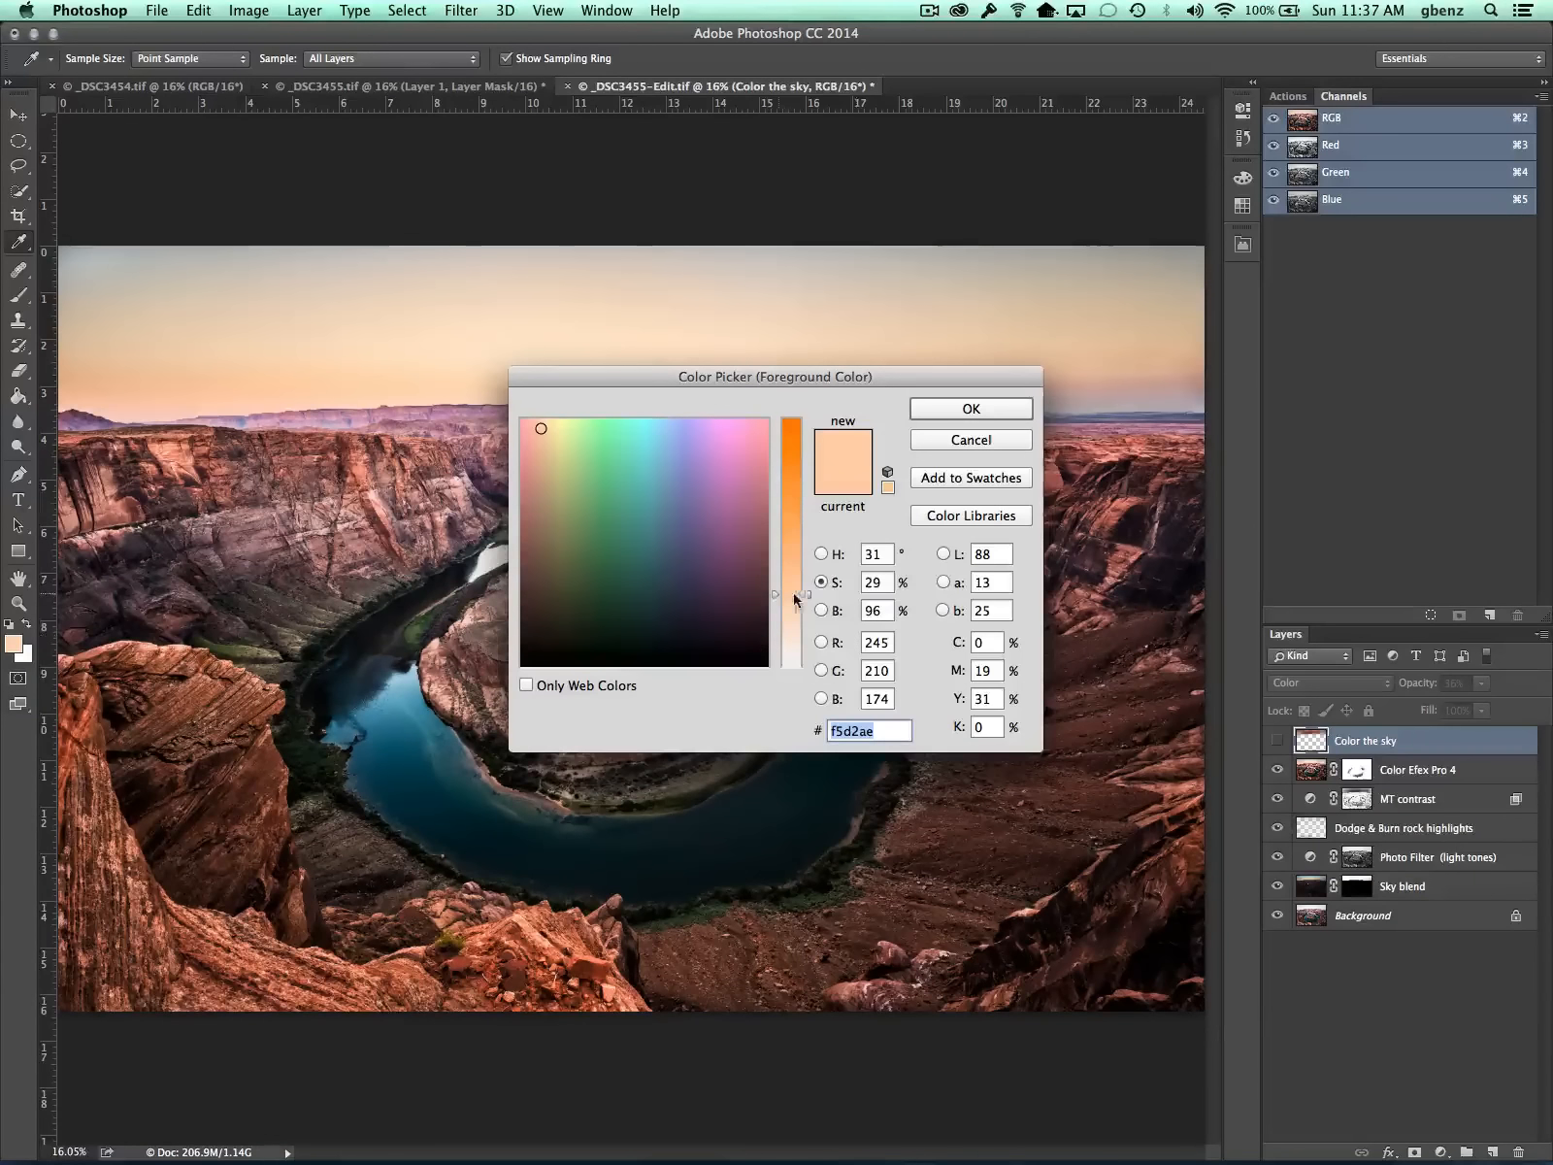
drag(791, 594, 787, 465)
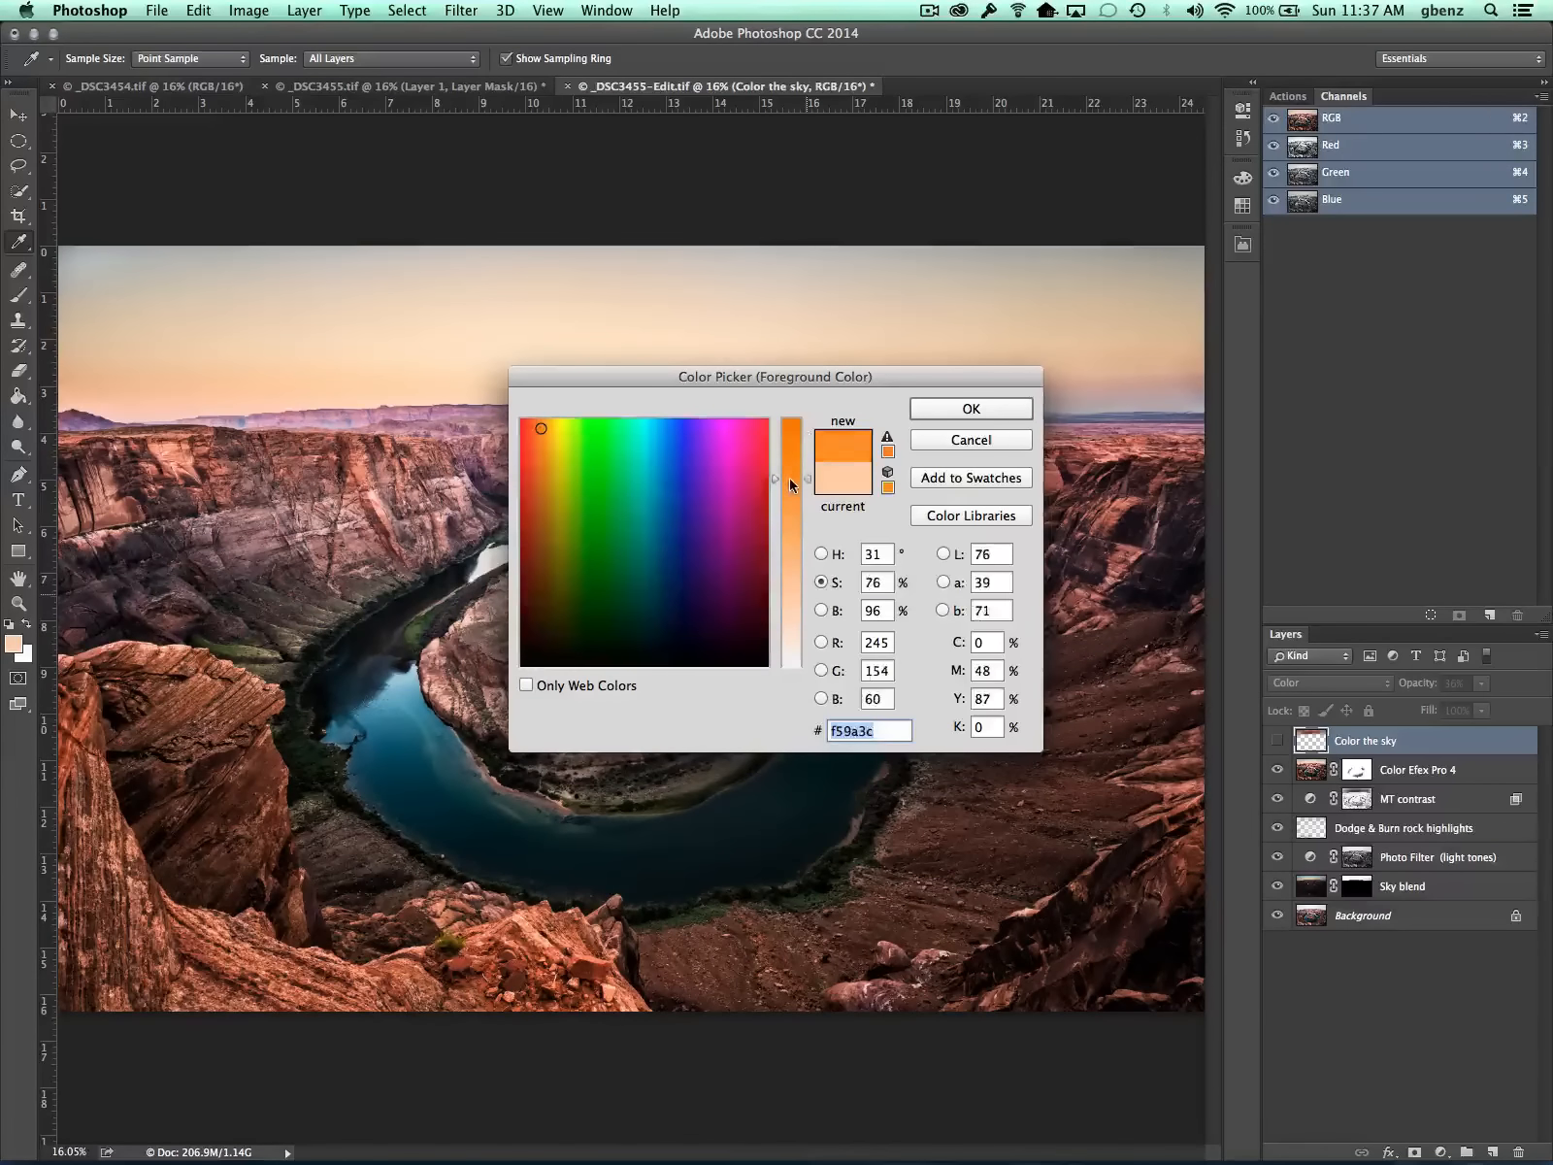
click(973, 440)
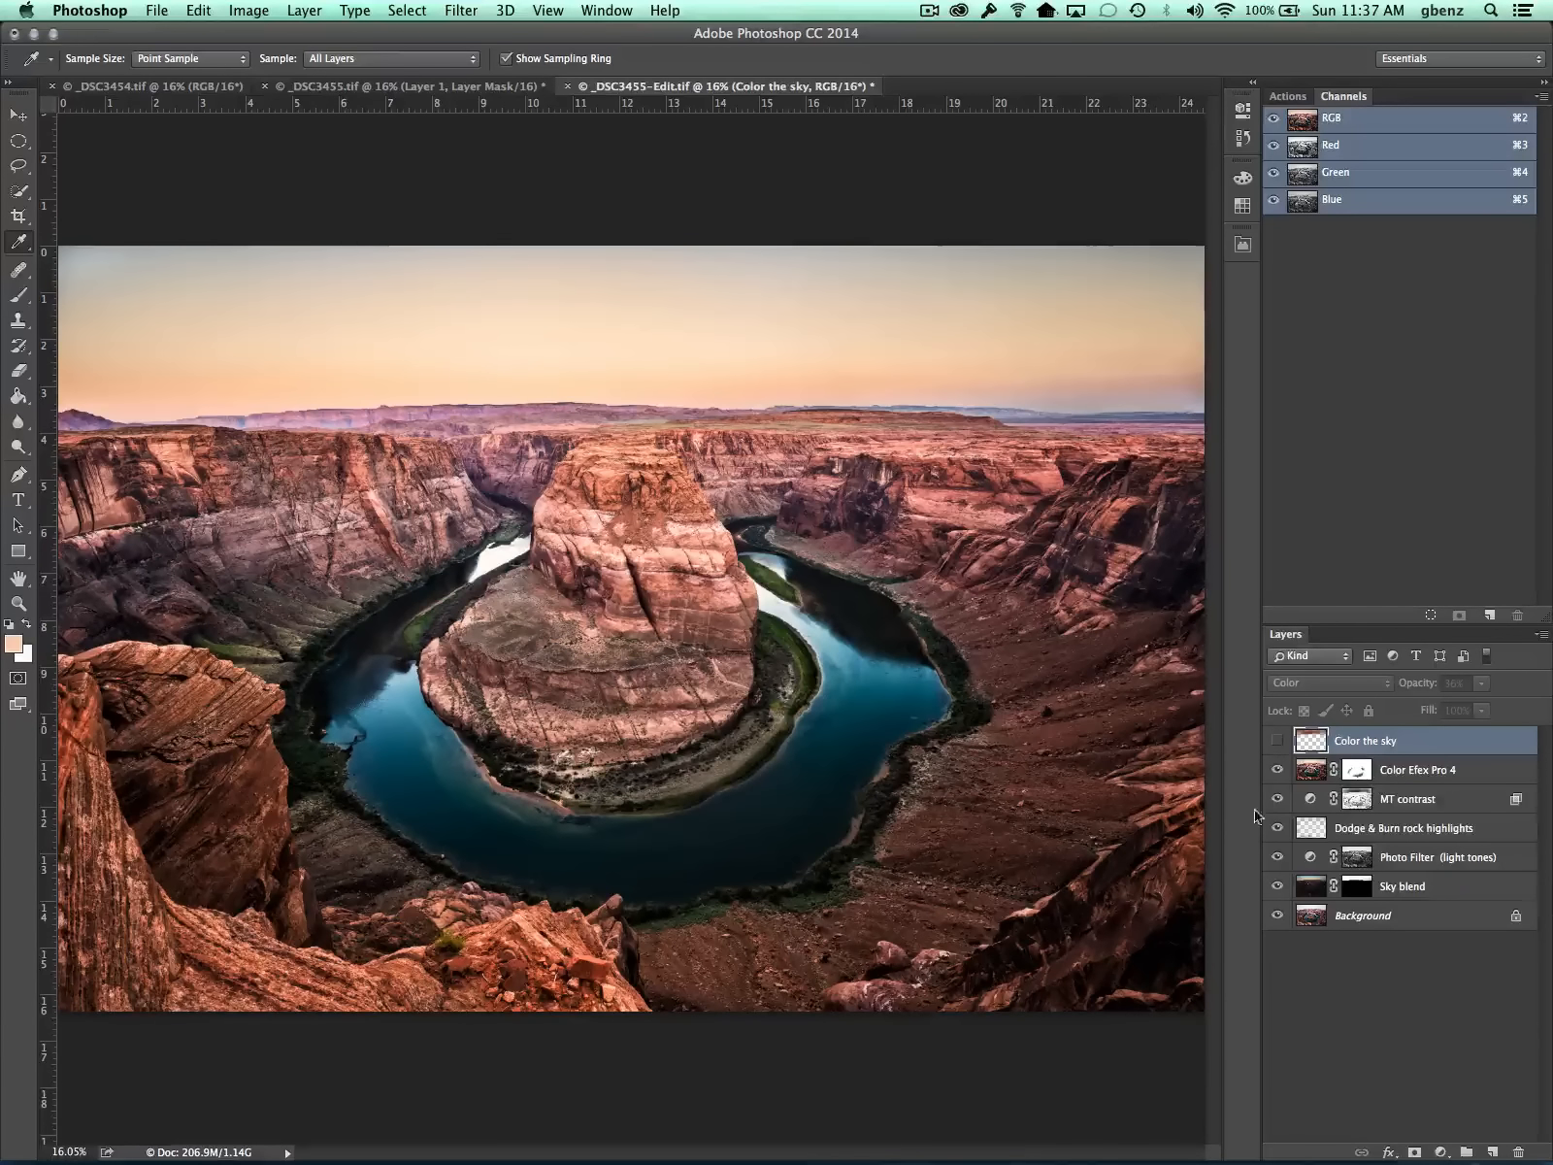
Show the Color the sky layer, comparing the sky with and without its colour several times.
click(1277, 741)
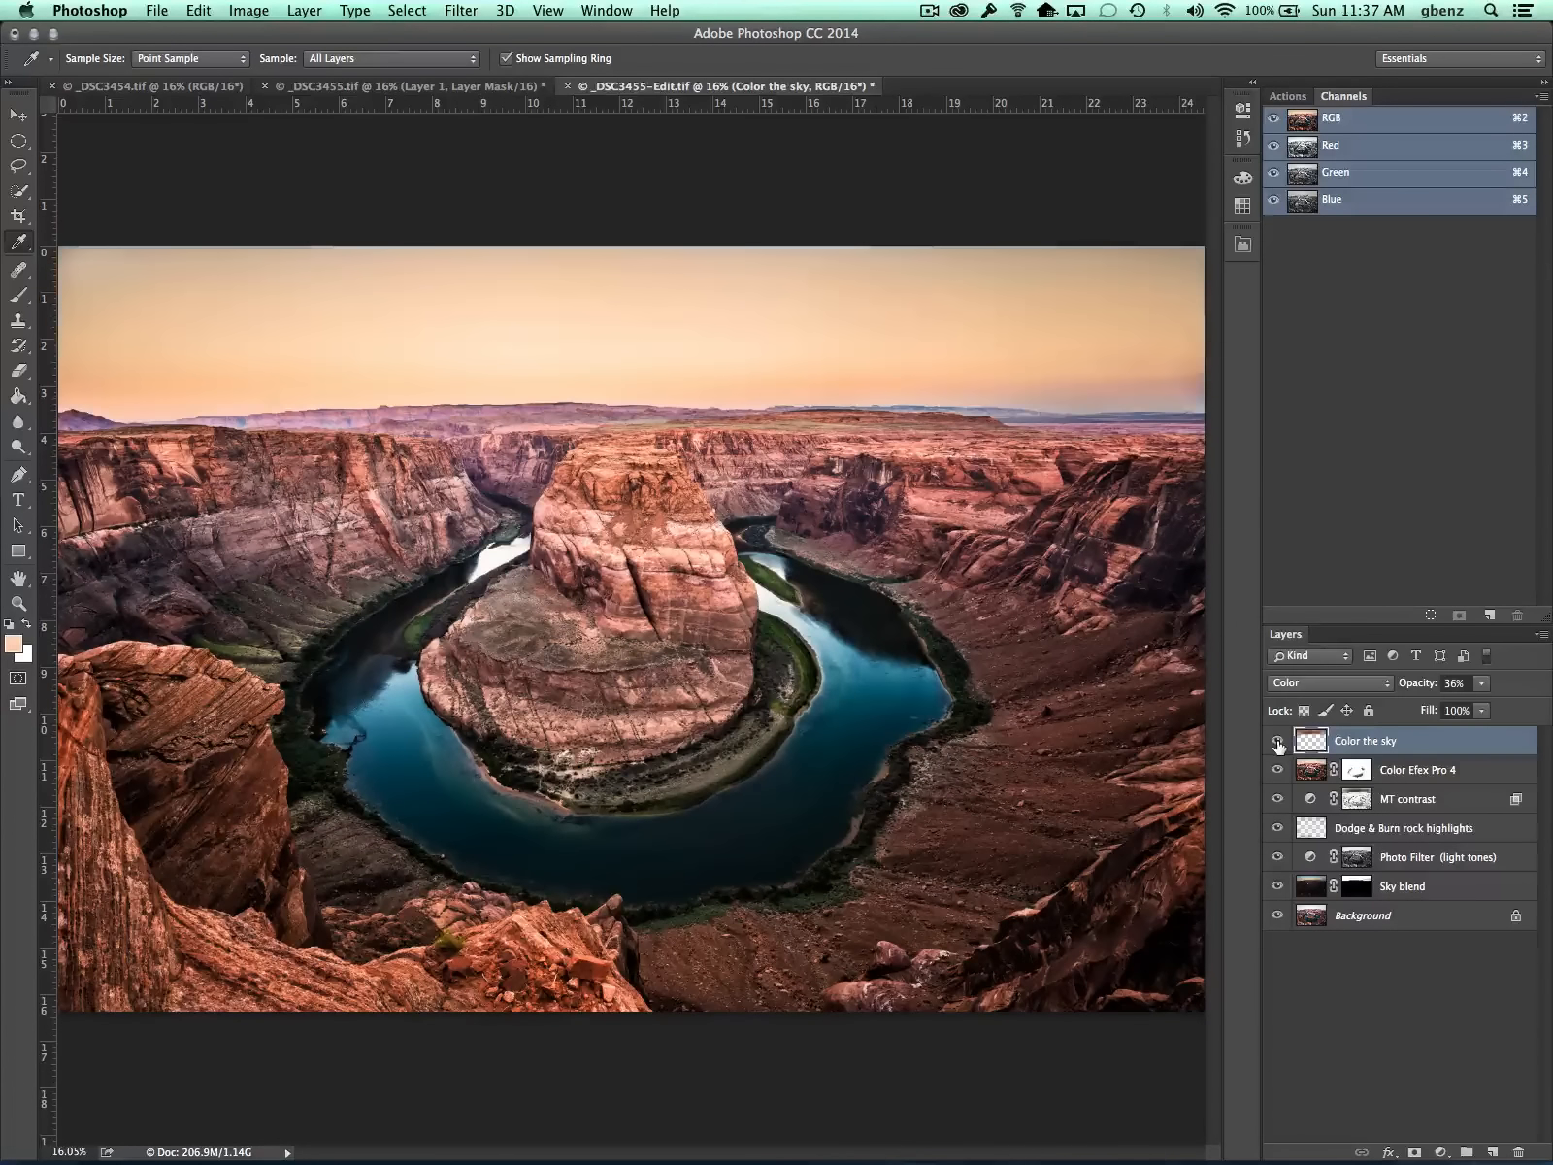
click(1277, 742)
click(1278, 741)
click(1277, 742)
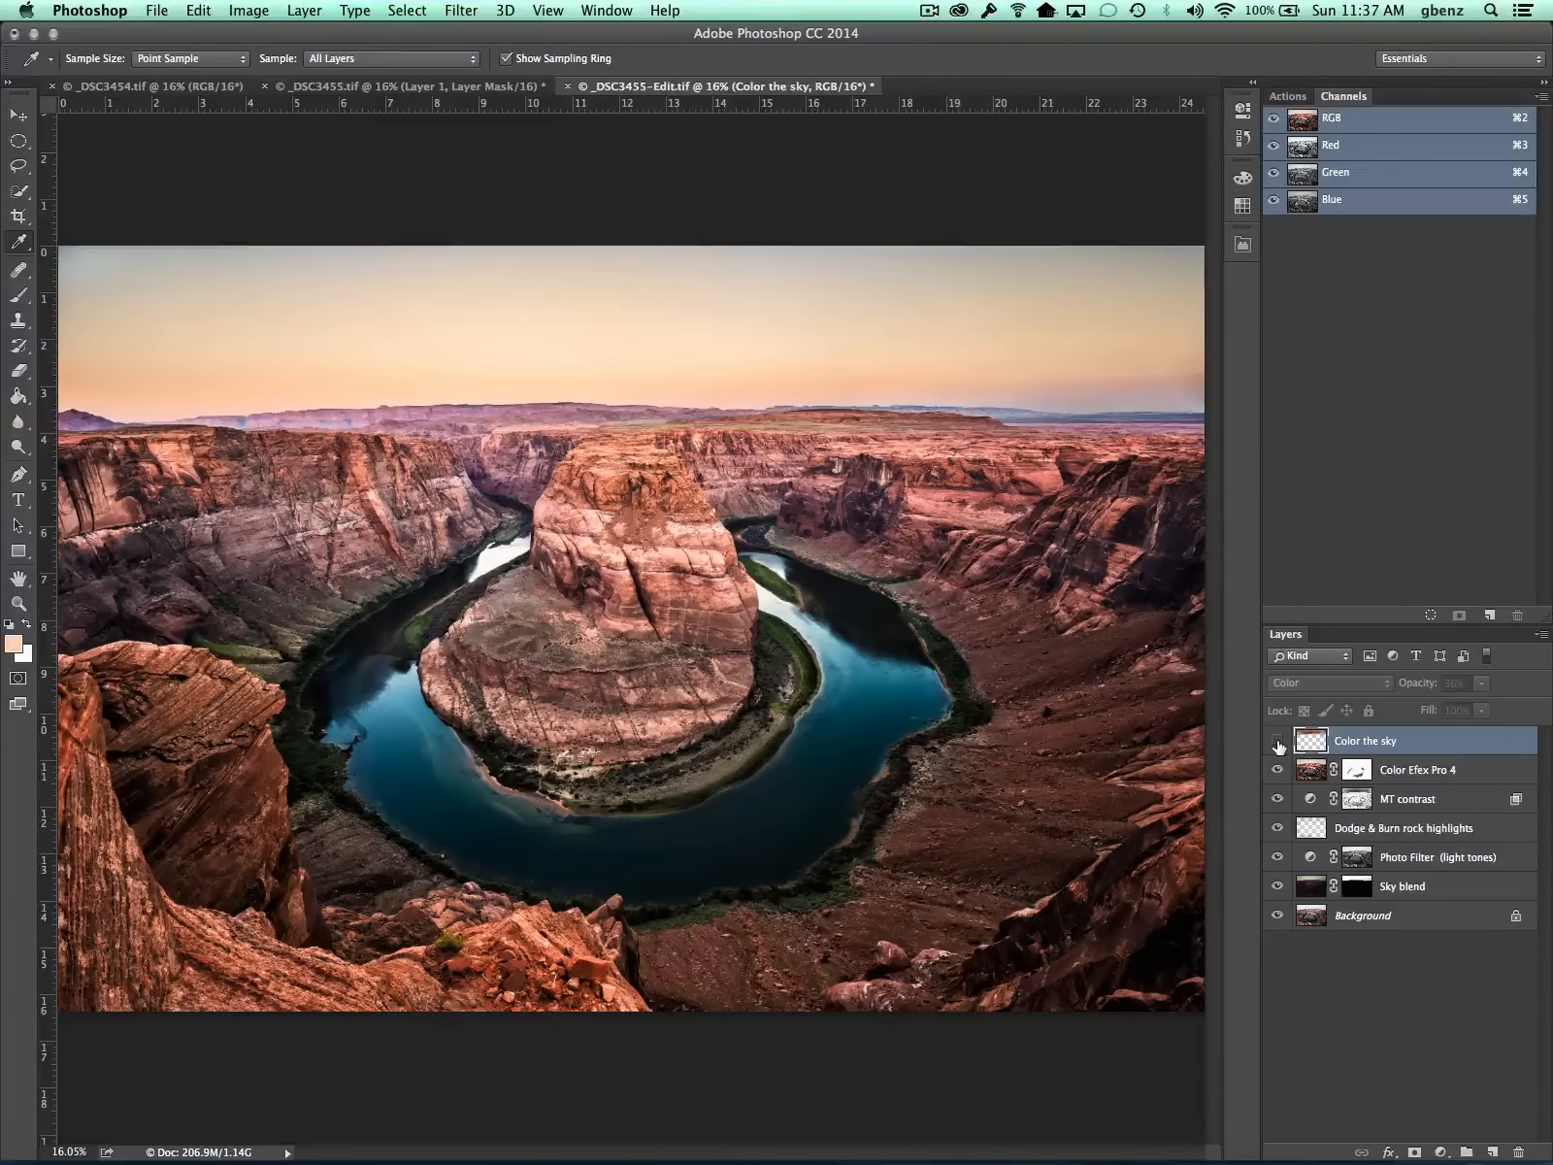
click(1277, 741)
click(1277, 742)
click(1277, 741)
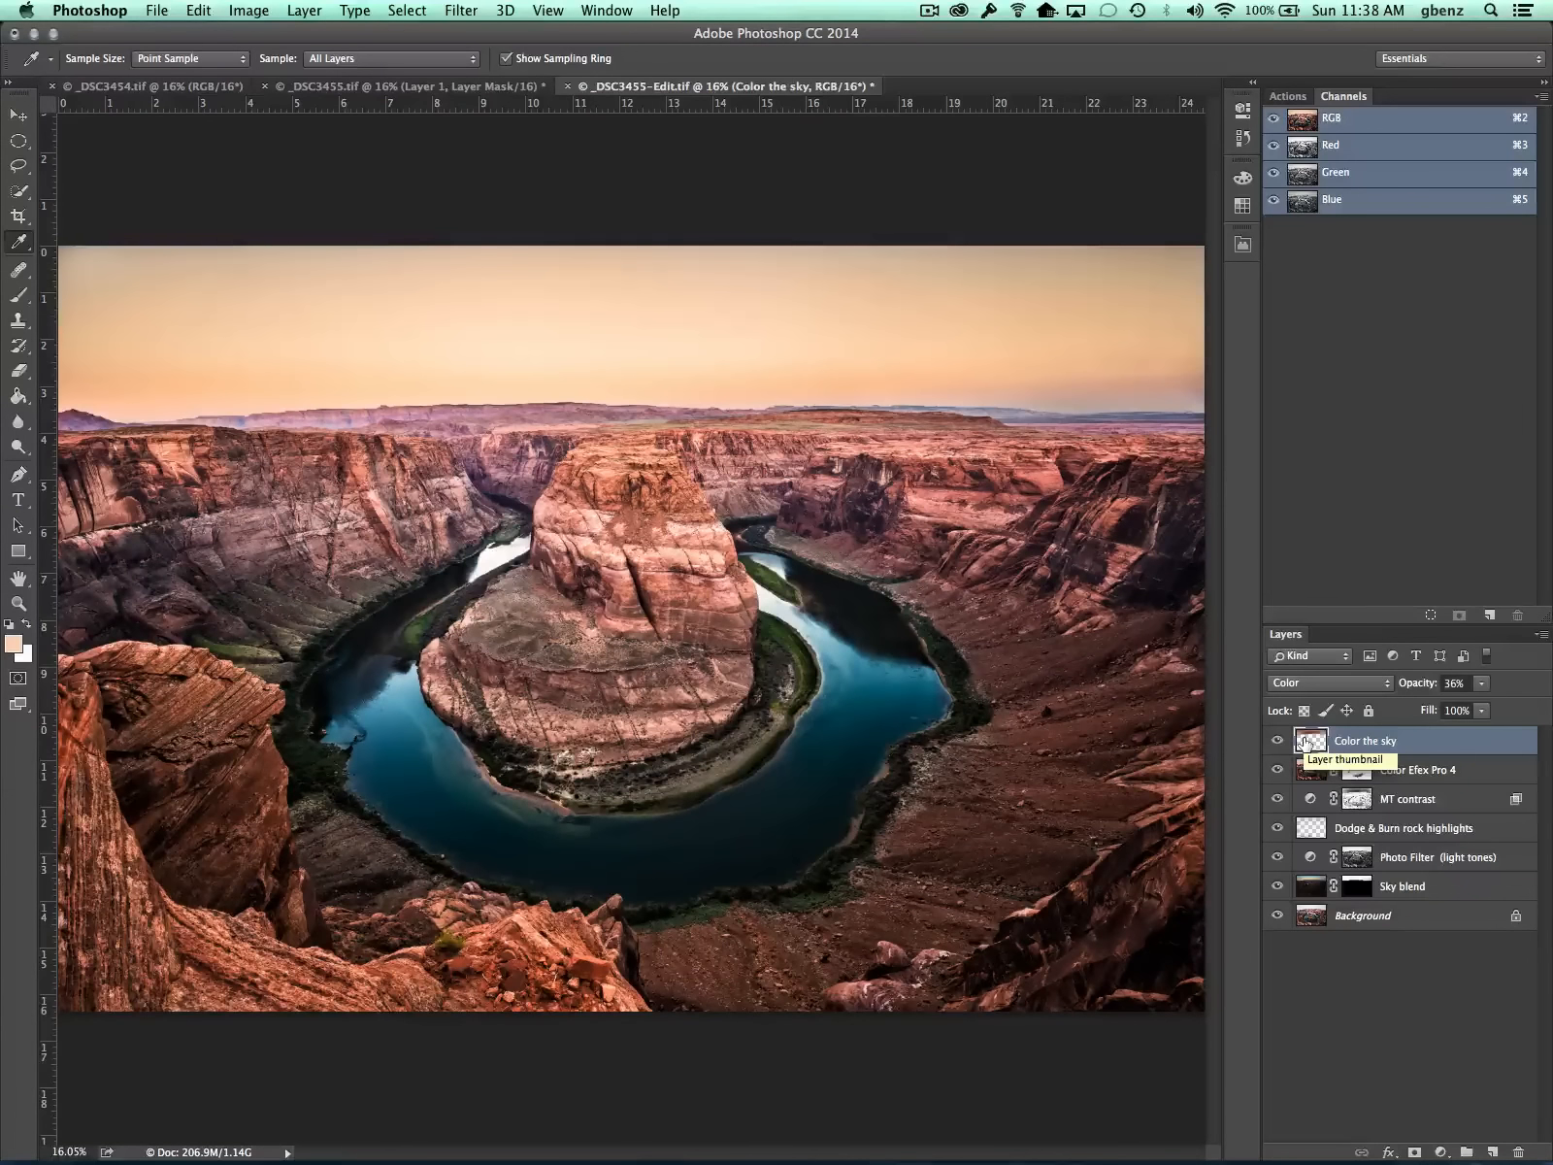
Show only the Background, and turn the layers back on one by one from Sky blend up to Color Efex Pro 4.
alt+click(1277, 916)
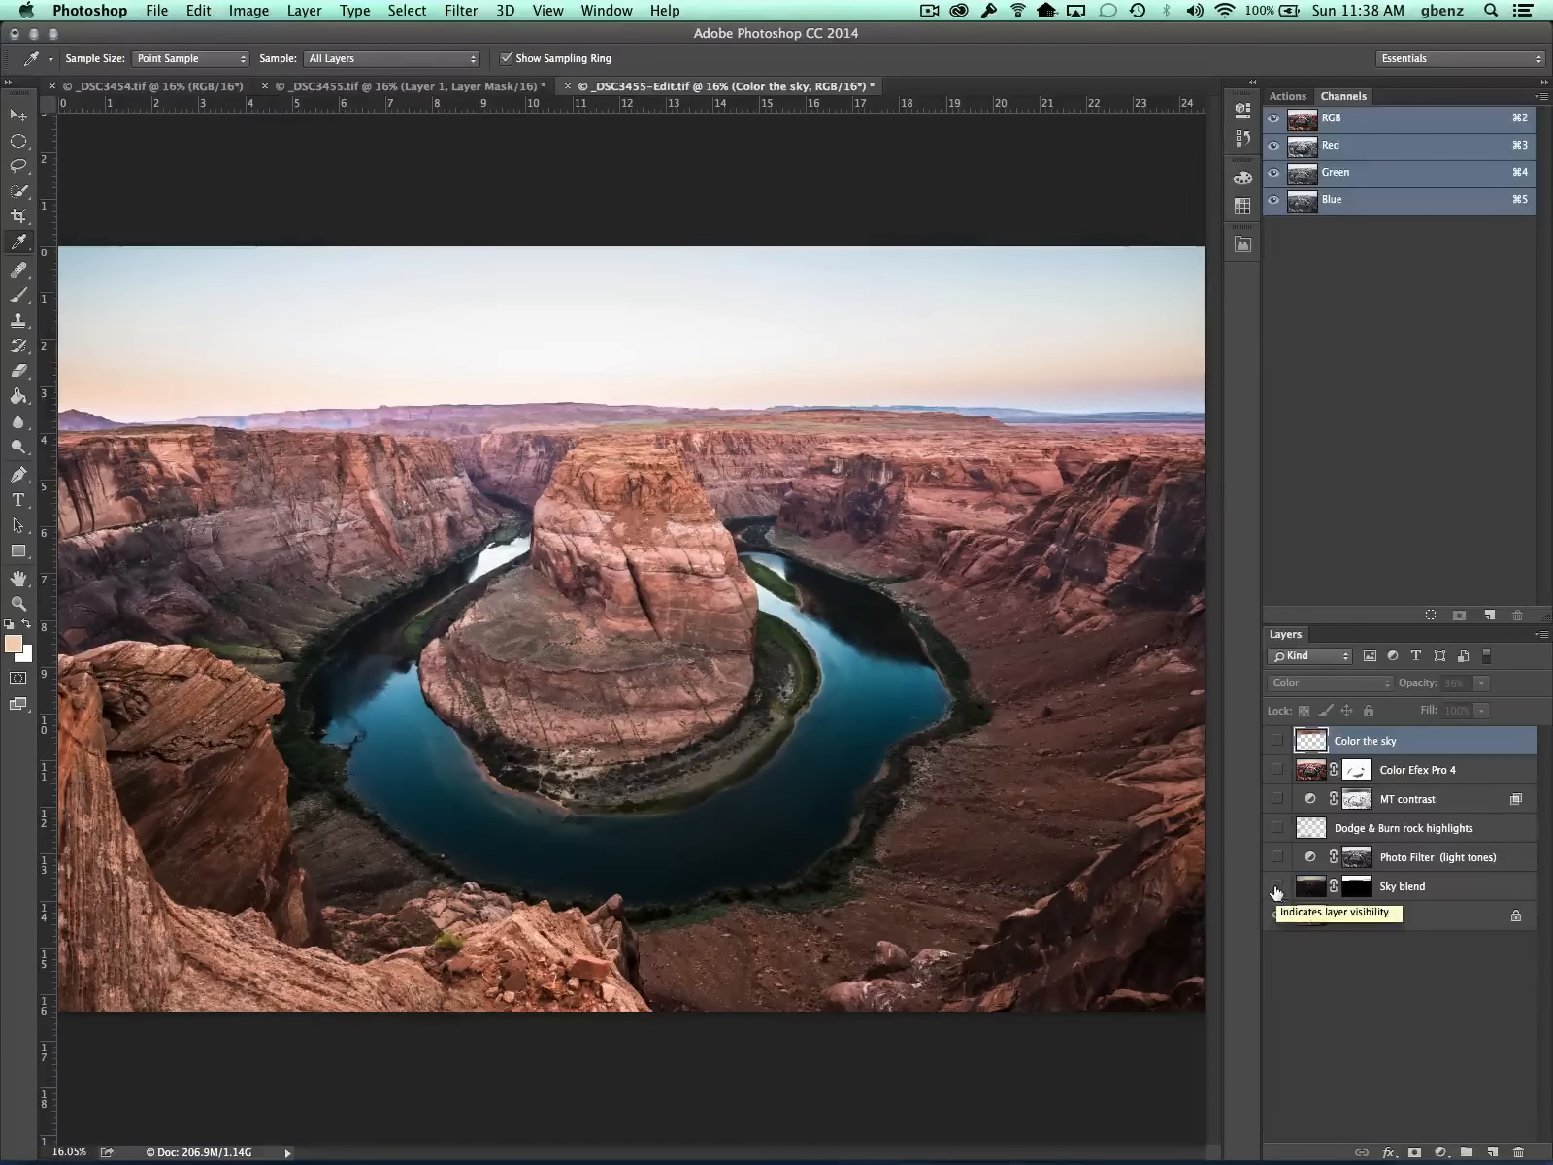
click(1276, 887)
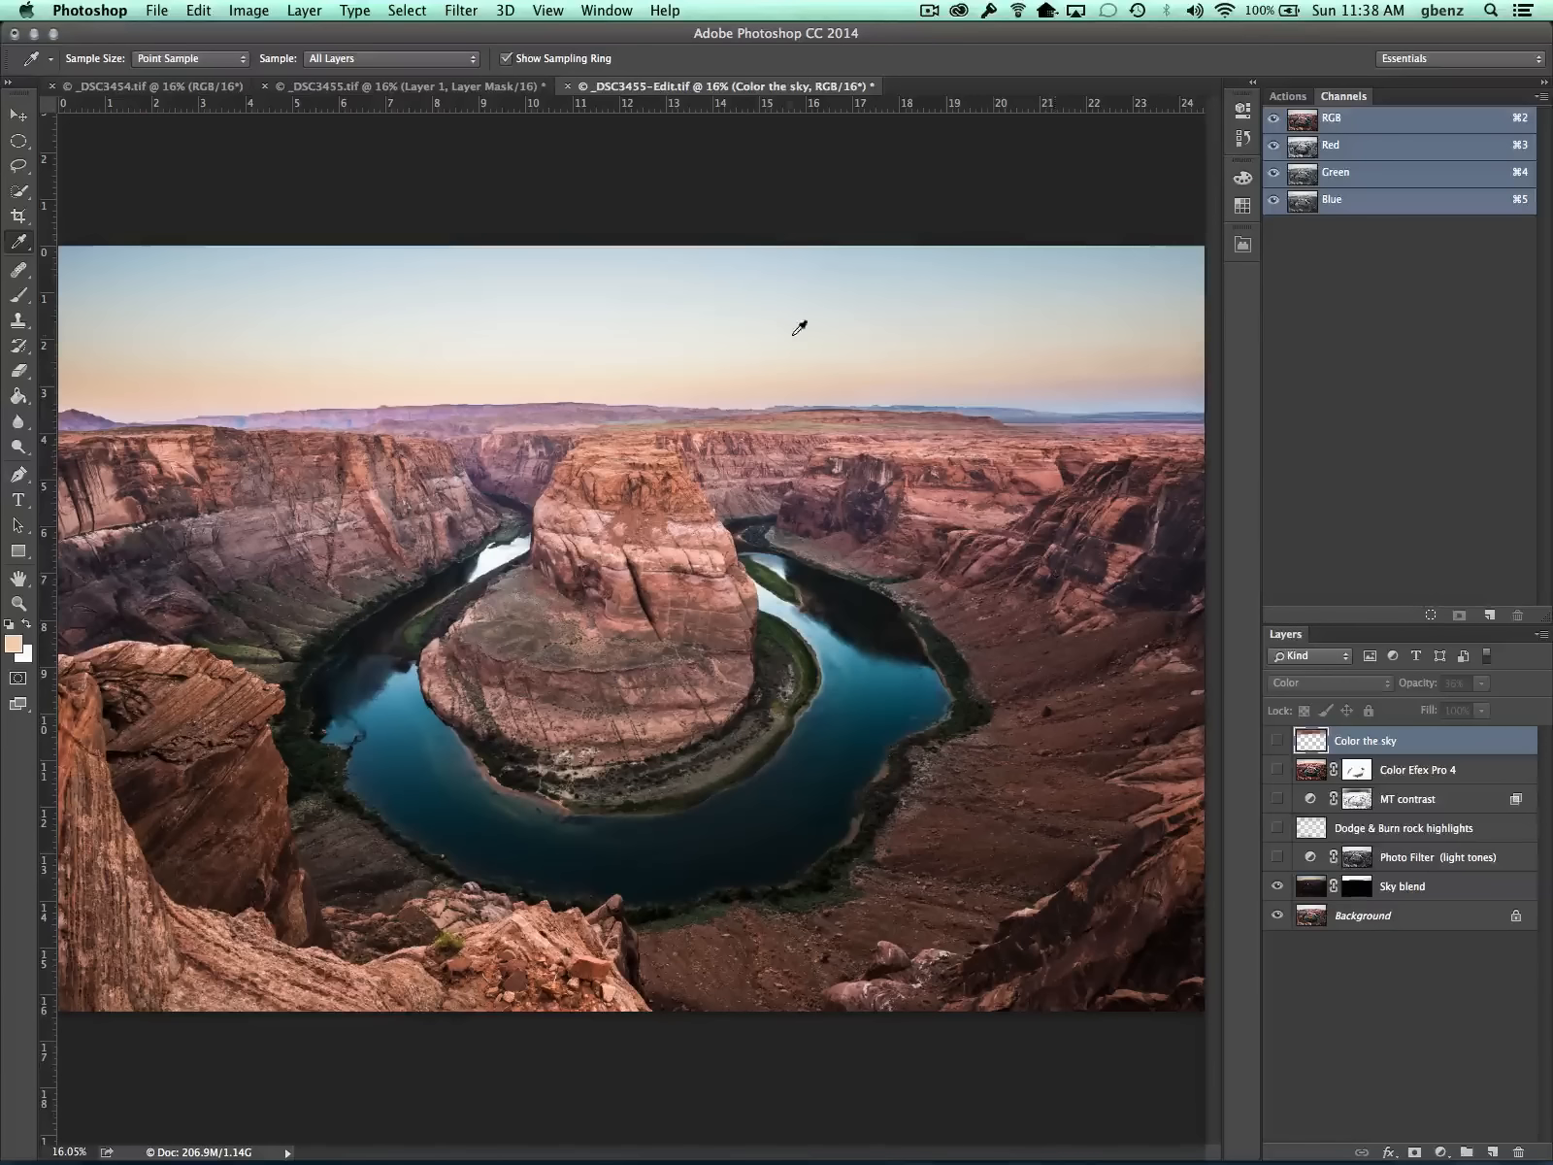
click(1278, 857)
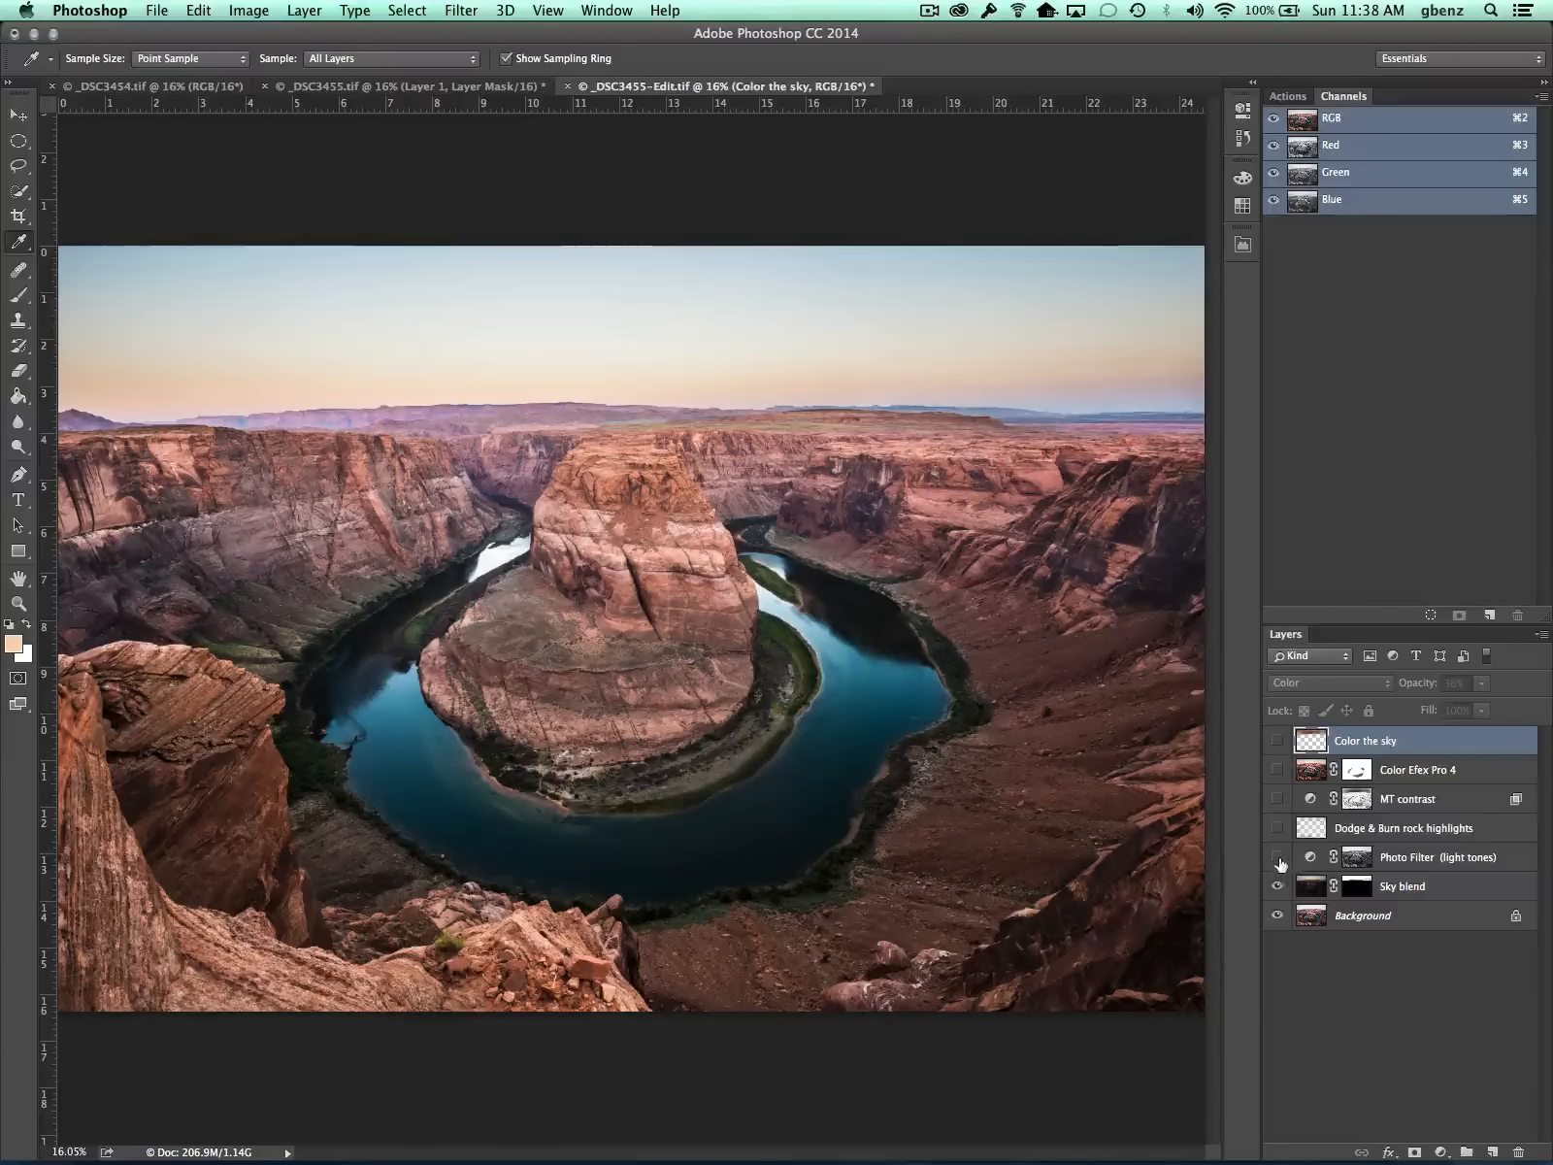
click(1276, 828)
click(1276, 799)
click(1276, 770)
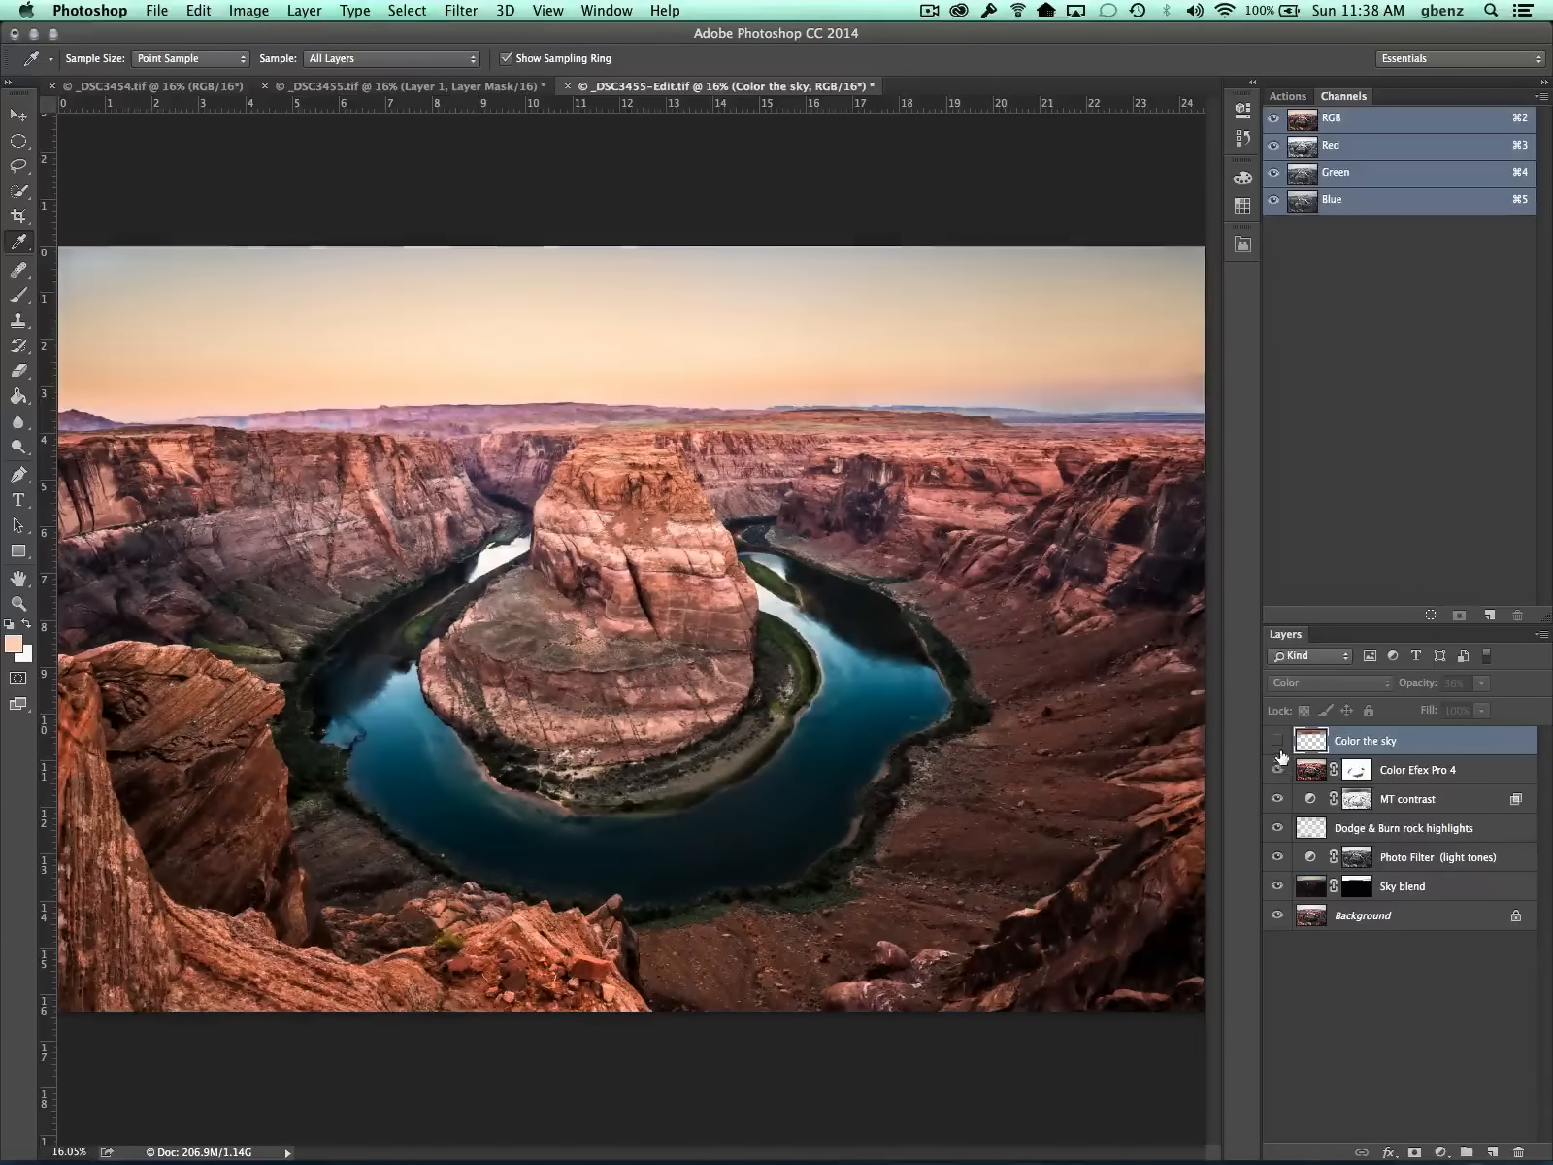